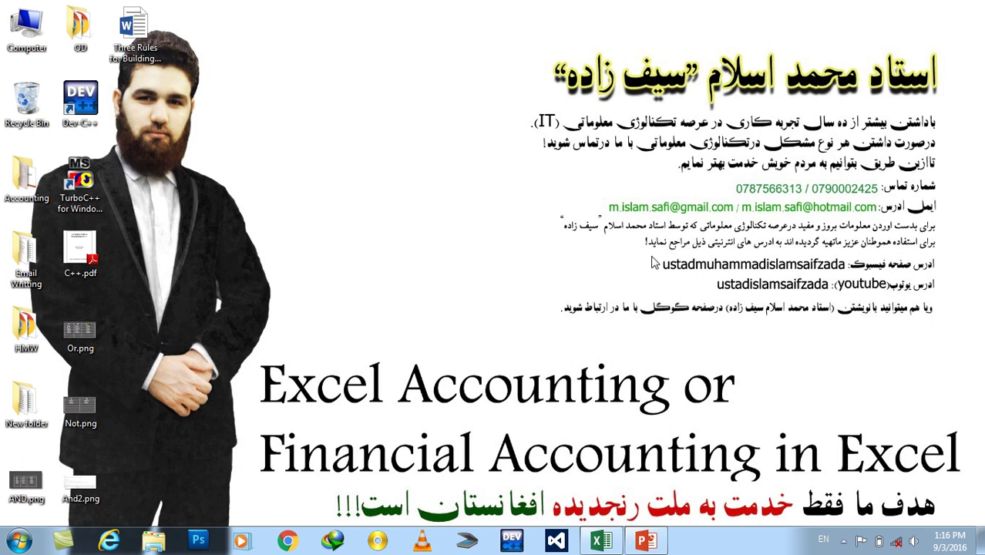
# - Refresh the desktop and bring the PowerPoint presentation to the front
pyautogui.rightClick(591, 129)
pyautogui.click(624, 171)
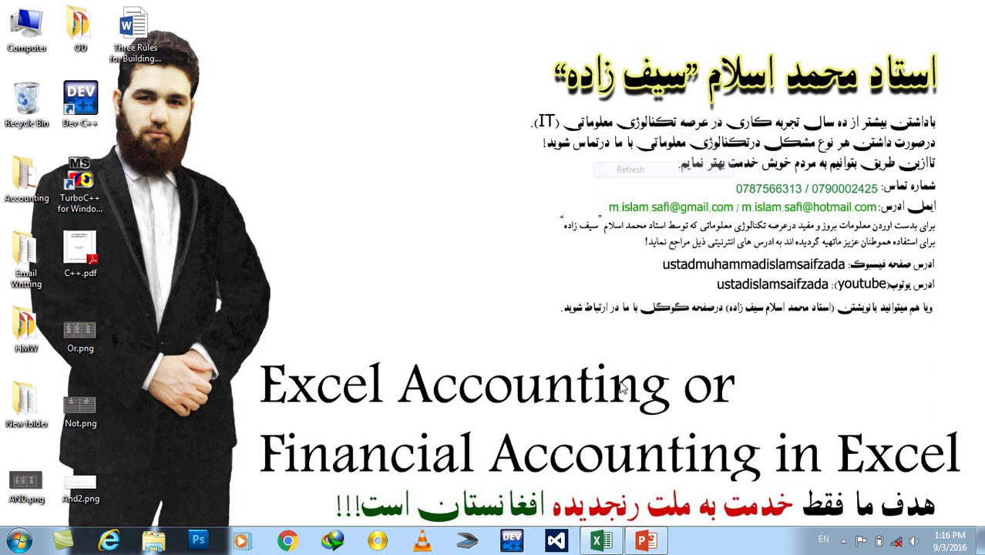
pyautogui.click(644, 542)
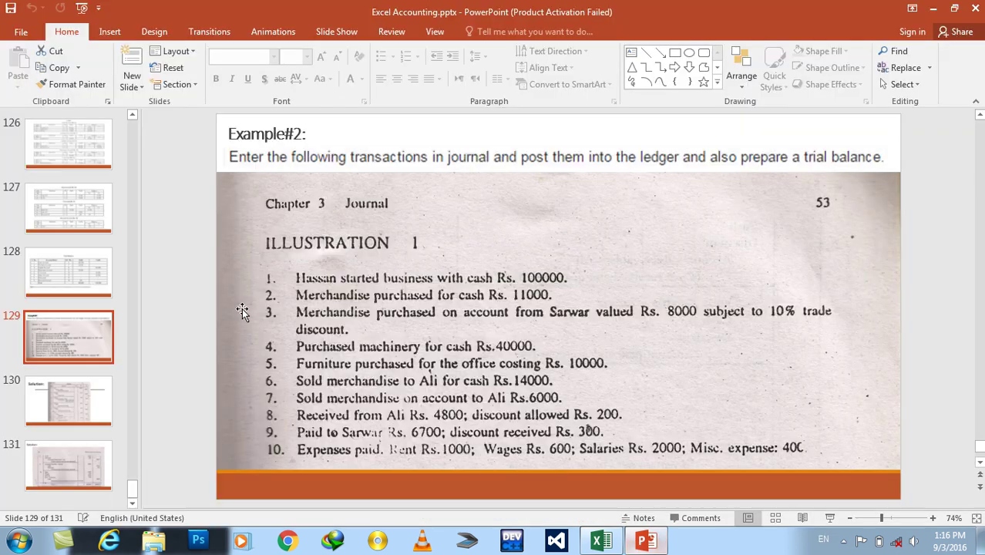
# - Compare the solution on slide 130 with the Example#2 transactions on slide 129, then switch to Excel
pyautogui.click(94, 388)
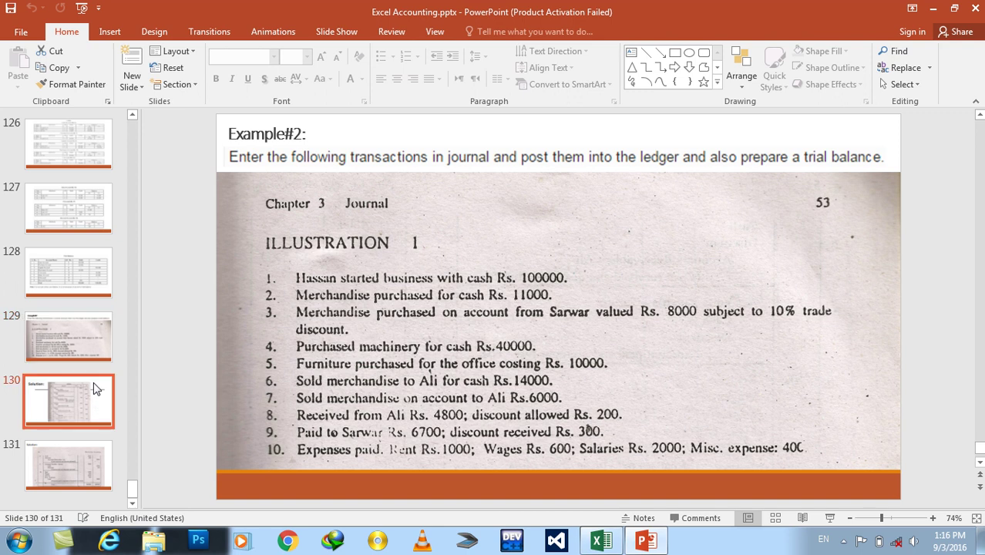
pyautogui.click(80, 339)
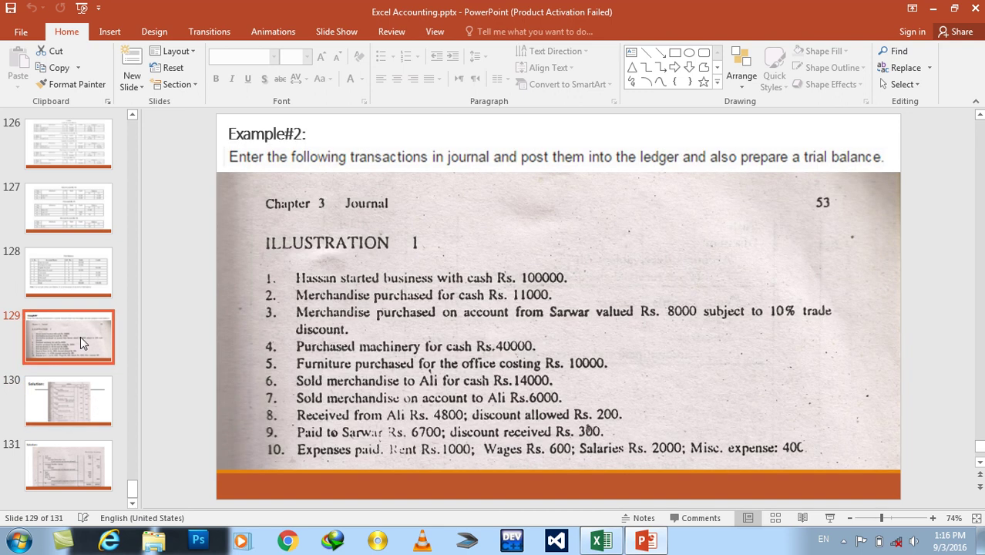
pyautogui.click(608, 543)
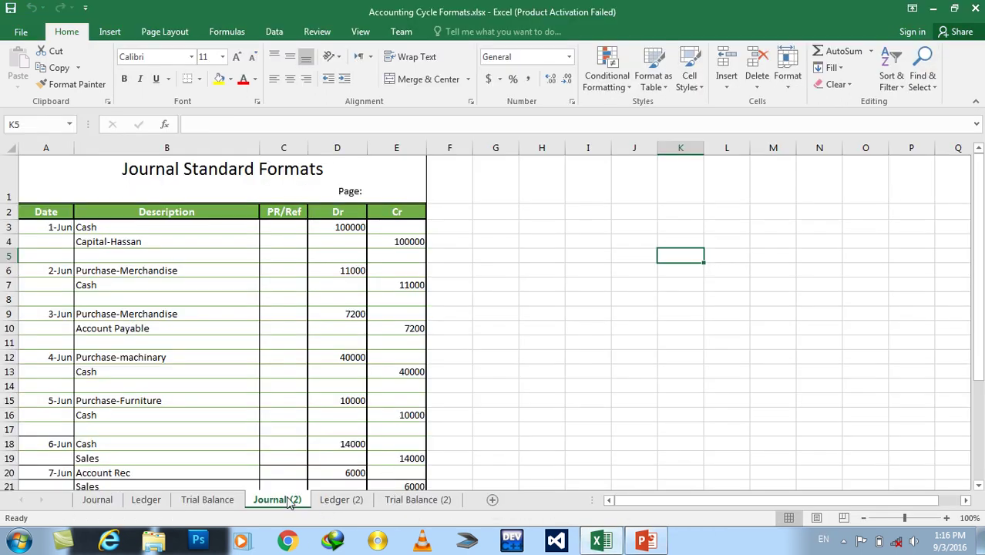
# - Scroll through the Journal (2) entries to the 204200 totals, then open Ledger (2)
pyautogui.moveTo(978, 231); pyautogui.dragTo(978, 367)
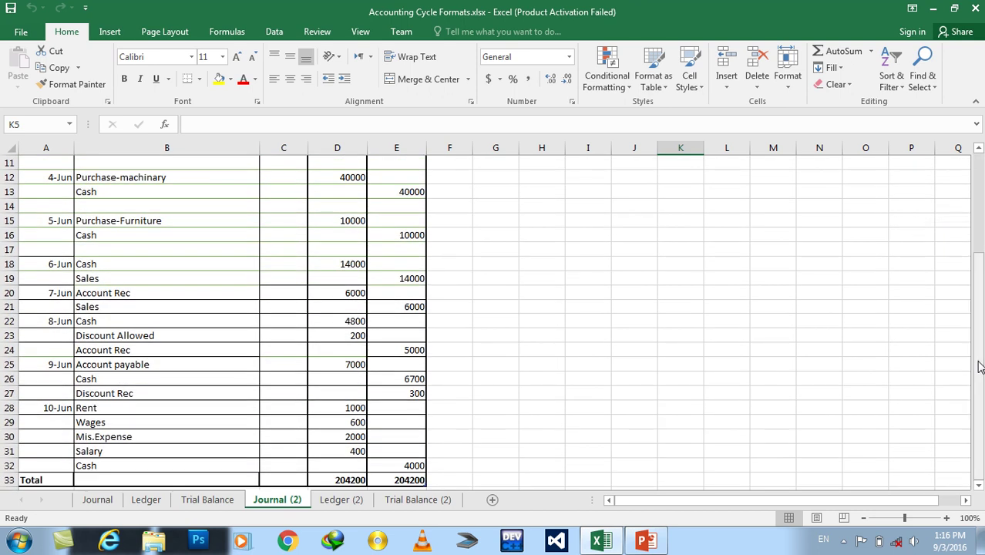
pyautogui.click(339, 502)
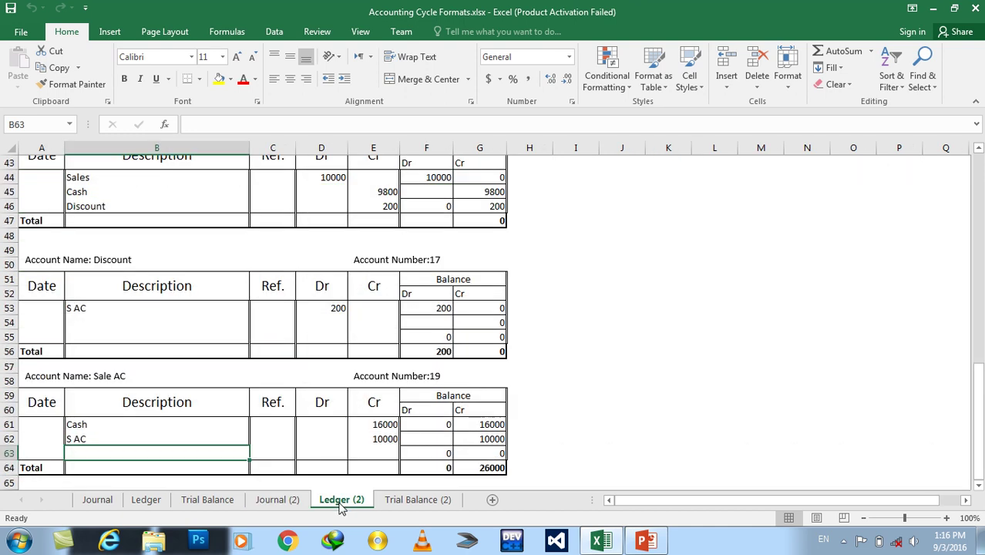
# - Clear the Sale AC ledger's old Dr/Cr amounts and its Cash and S AC descriptions
pyautogui.moveTo(486, 467); pyautogui.dragTo(376, 437)
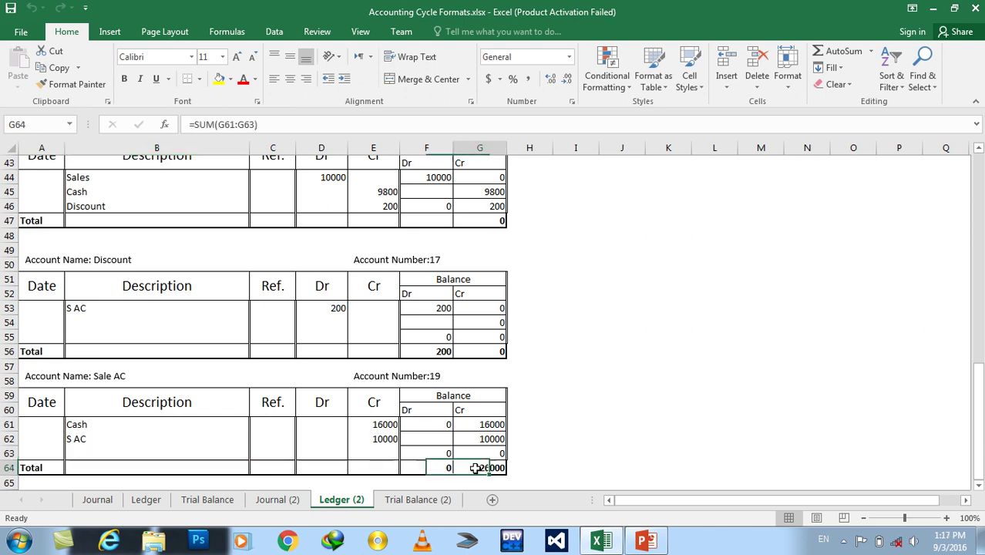
pyautogui.click(429, 453)
pyautogui.moveTo(431, 458); pyautogui.dragTo(361, 422)
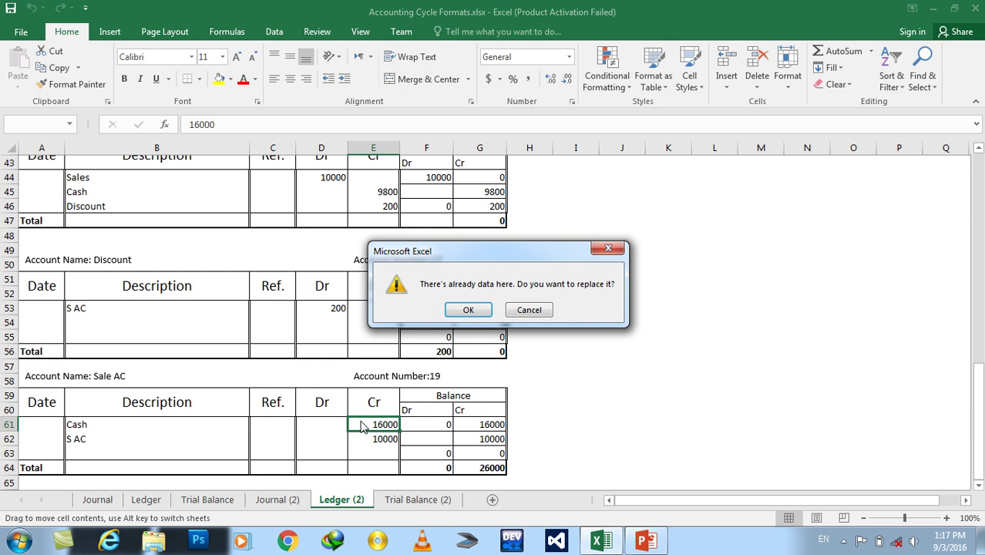
pyautogui.press('Escape')
pyautogui.moveTo(389, 454); pyautogui.dragTo(312, 424)
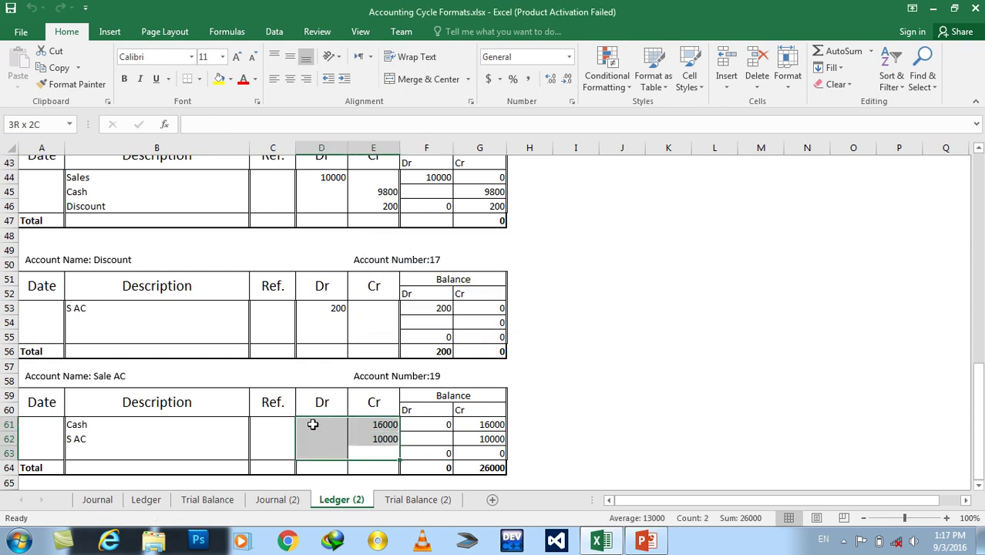
pyautogui.press('Delete')
pyautogui.press('Left')
pyautogui.press('Left')
pyautogui.press('Left')
pyautogui.press('Left')
pyautogui.press('Up')
pyautogui.press('Right')
pyautogui.hotkey('shift', 'Up')
pyautogui.press('Delete')
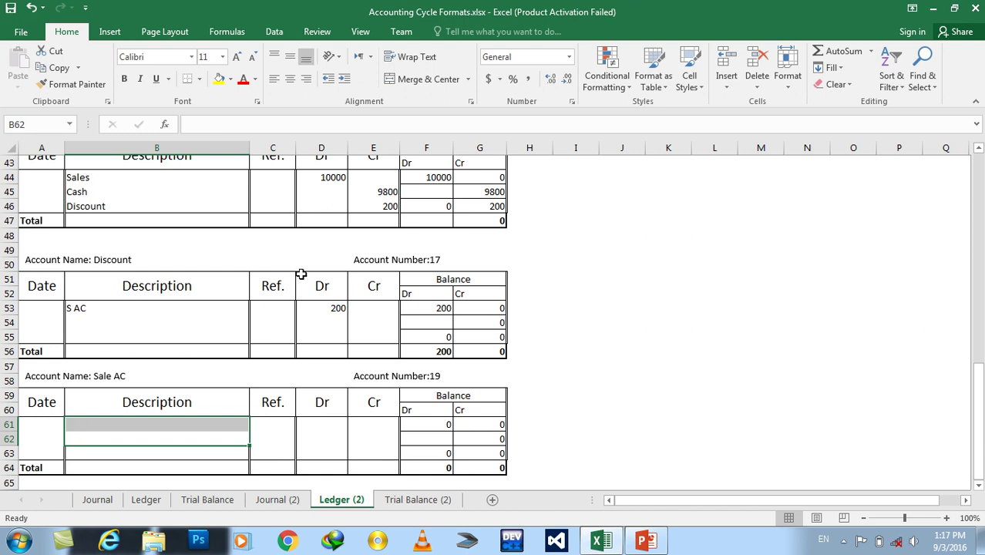
# - Clear the Cash account's old entry rows B4:E7, then go back to Journal (2)
pyautogui.moveTo(978, 409); pyautogui.dragTo(981, 171)
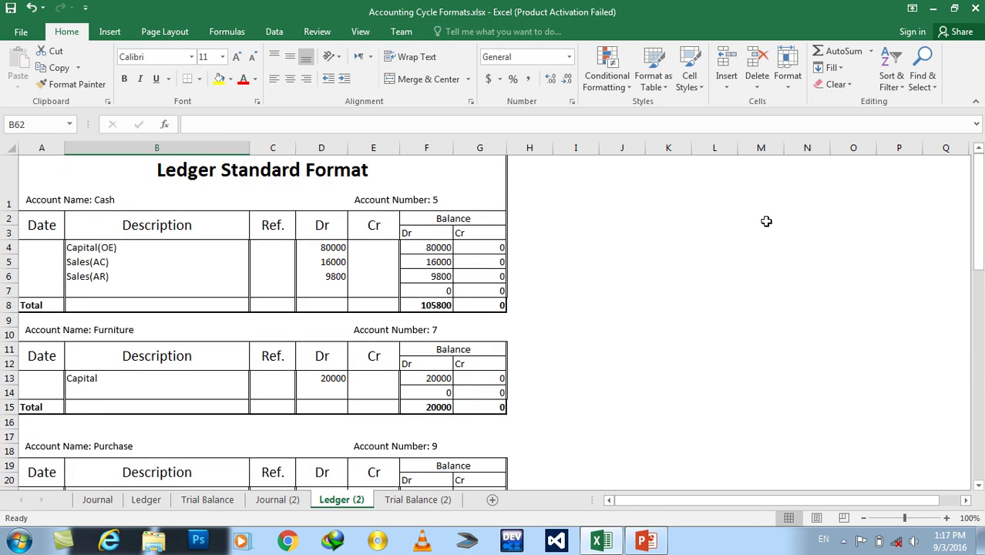
pyautogui.moveTo(80, 247)
pyautogui.mouseDown()
pyautogui.moveTo(412, 275)
pyautogui.moveTo(375, 289)
pyautogui.mouseUp()
pyautogui.press('Delete')
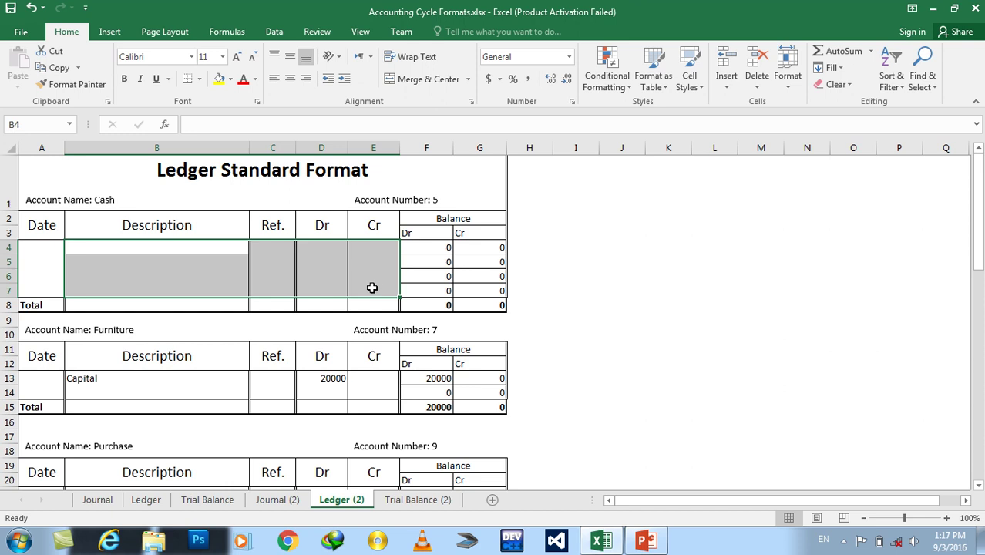
pyautogui.click(275, 502)
pyautogui.moveTo(981, 317); pyautogui.dragTo(980, 305)
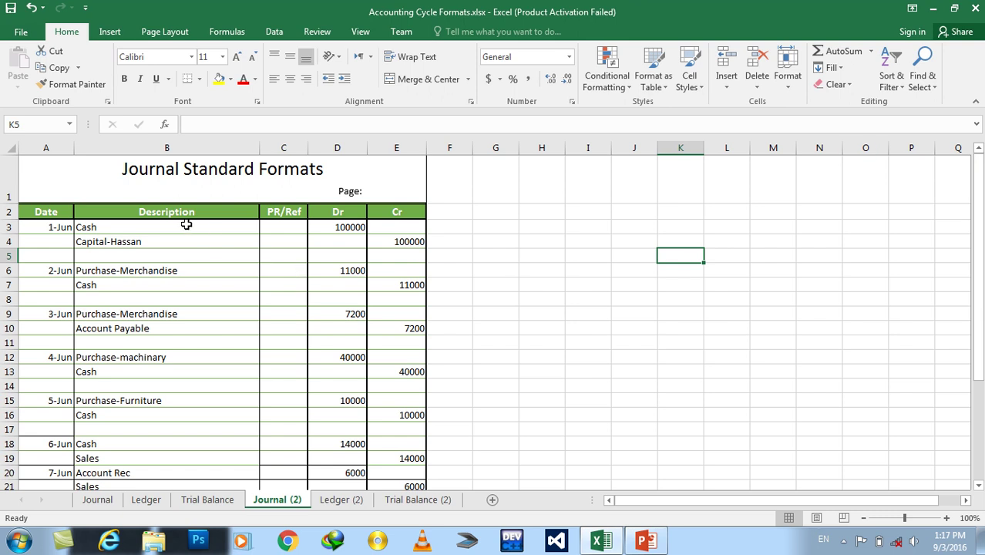
# - Check the first Cash journal entry, then renumber the Ledger (2) Cash account from 5 to 1
pyautogui.click(186, 224)
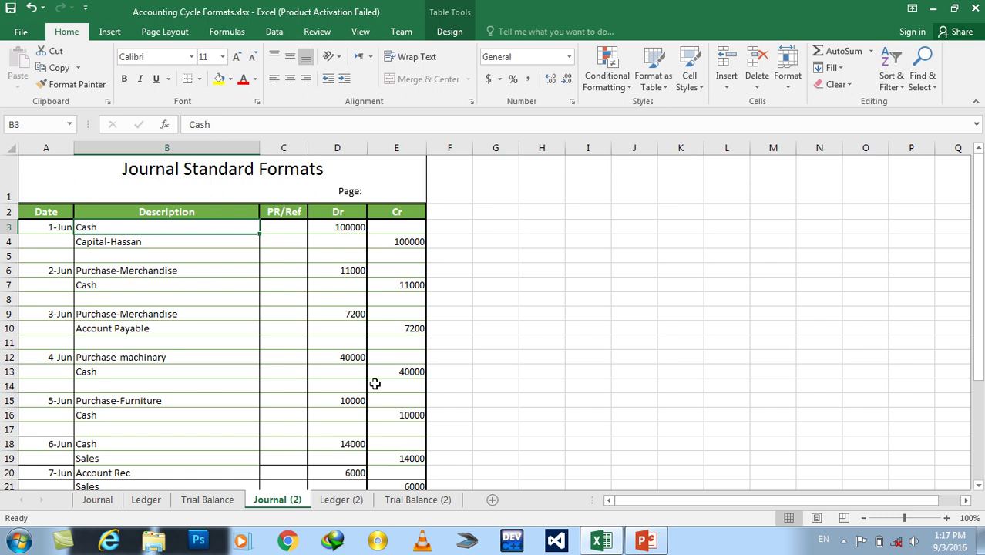
pyautogui.click(350, 499)
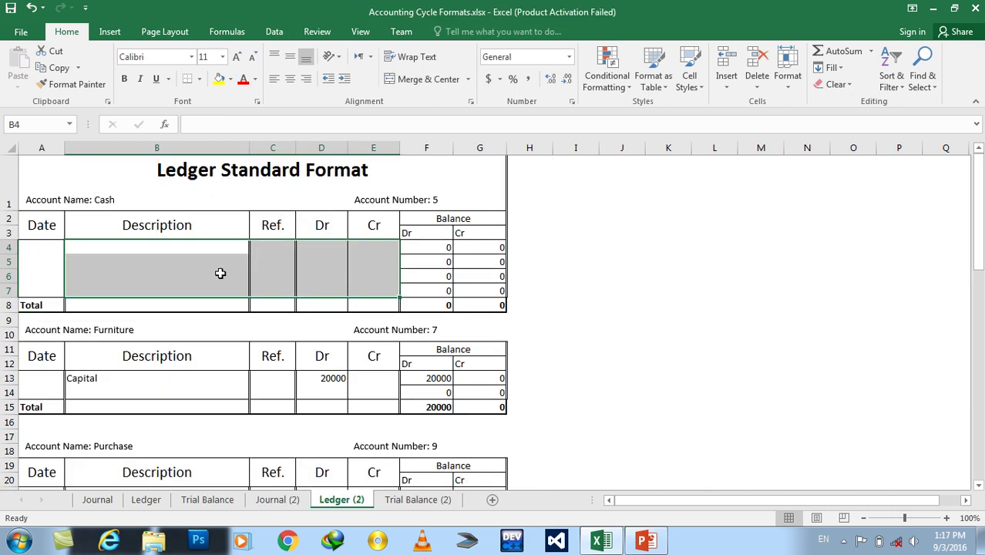
pyautogui.click(102, 198)
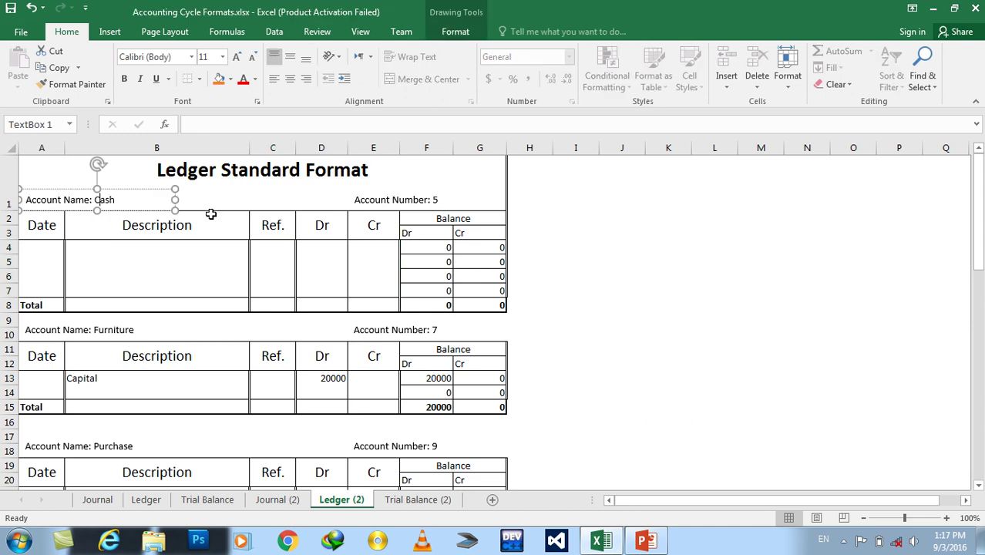
pyautogui.doubleClick(436, 200)
pyautogui.write('1')
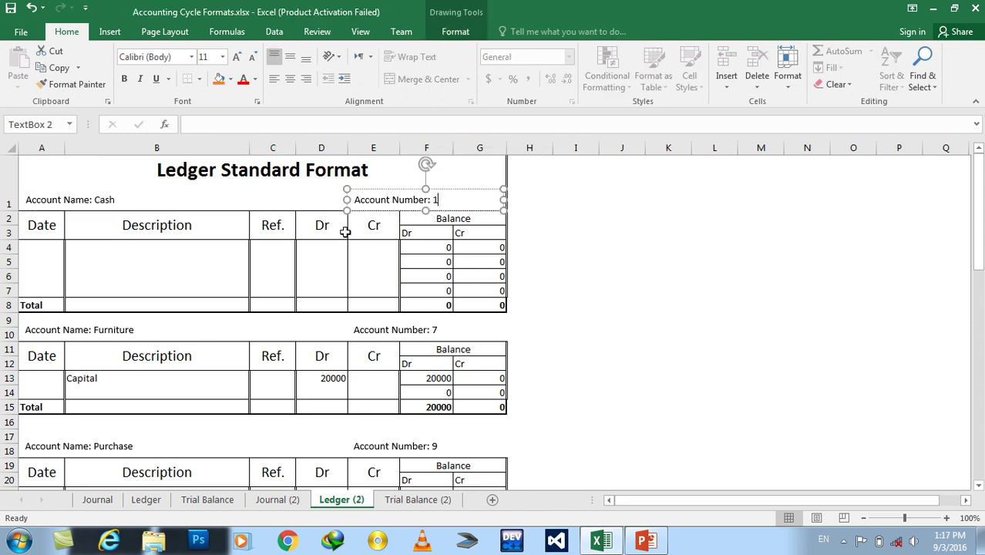
# - Post a Capital AC debit of 100000 to the Cash account in row 4
pyautogui.click(316, 246)
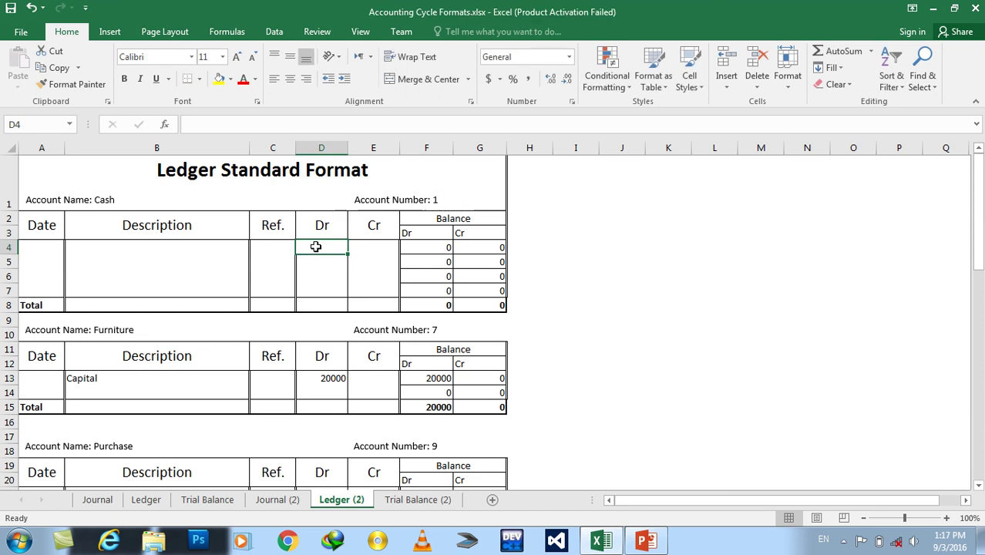
pyautogui.write('100000')
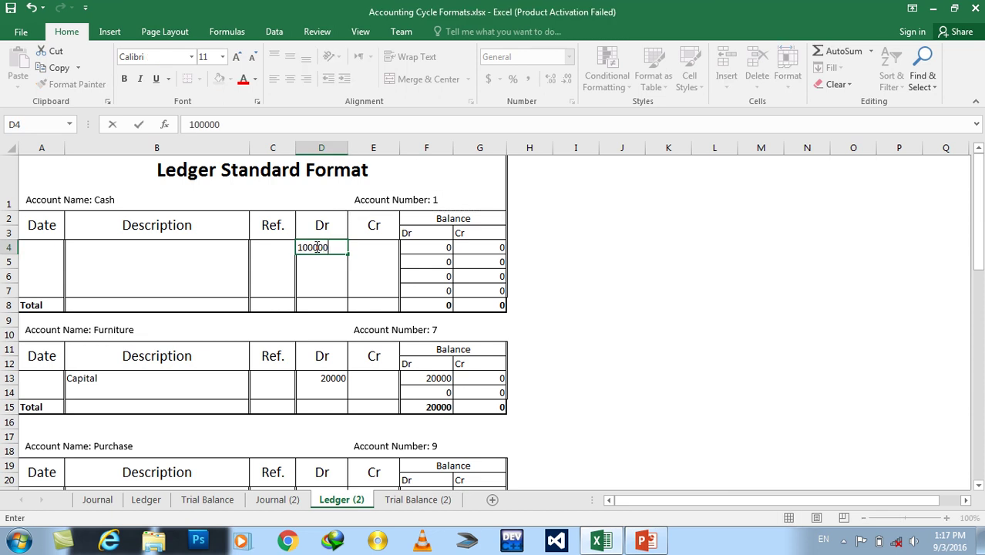
pyautogui.press('Left')
pyautogui.press('Left')
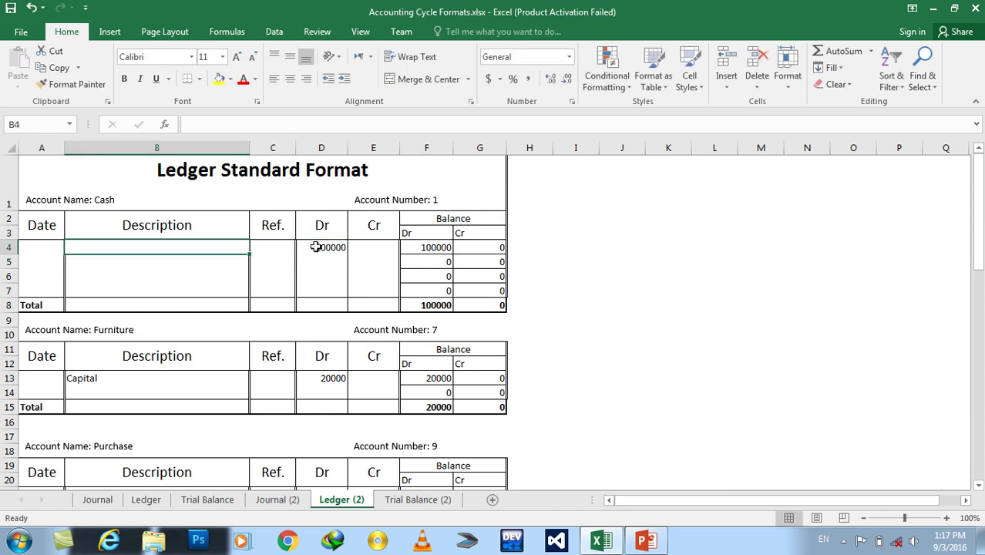
pyautogui.write('Capital AC')
pyautogui.press('Return')
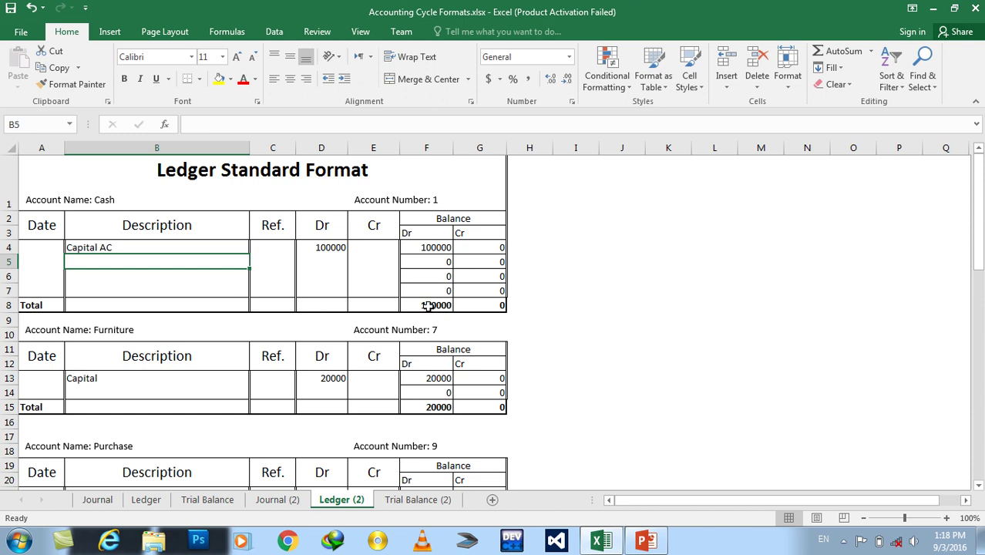
pyautogui.click(429, 306)
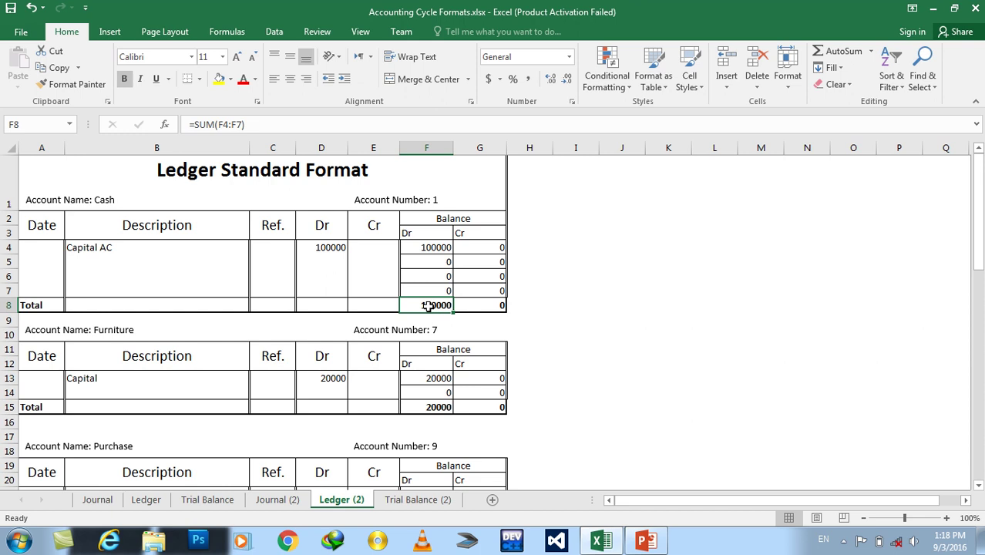
# - After checking the Purchase-Merchandise journal entry, post a Purchase credit of 11000 to Cash
pyautogui.click(274, 501)
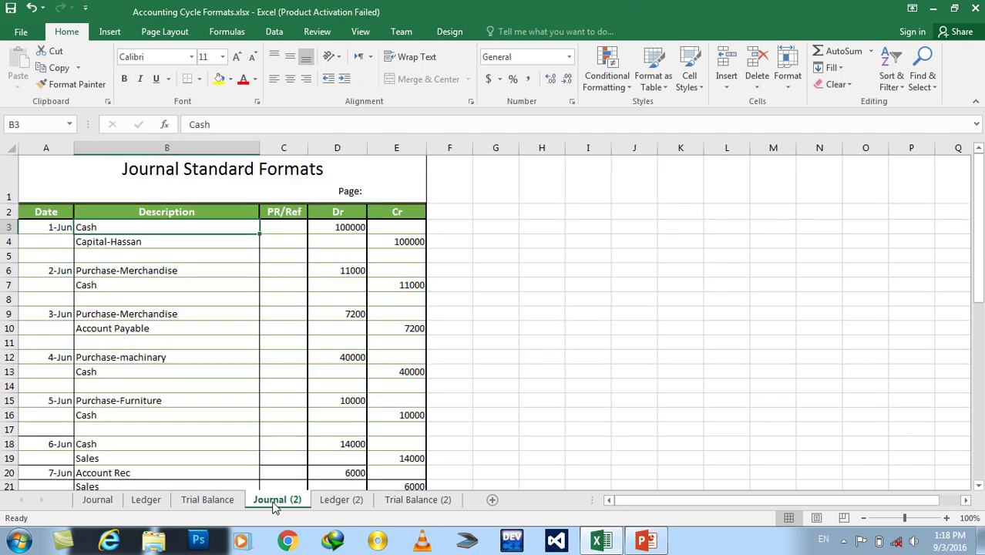
pyautogui.click(124, 285)
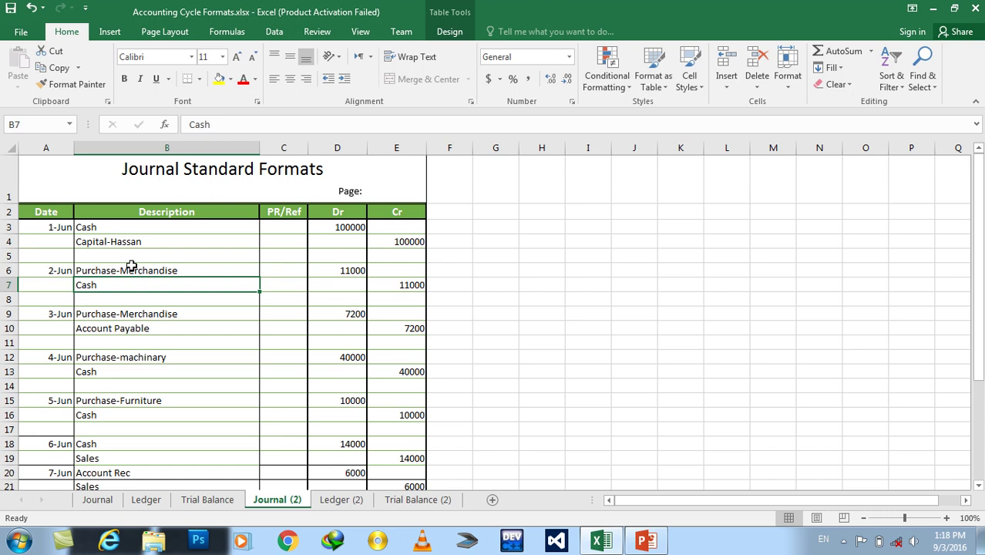
pyautogui.click(128, 268)
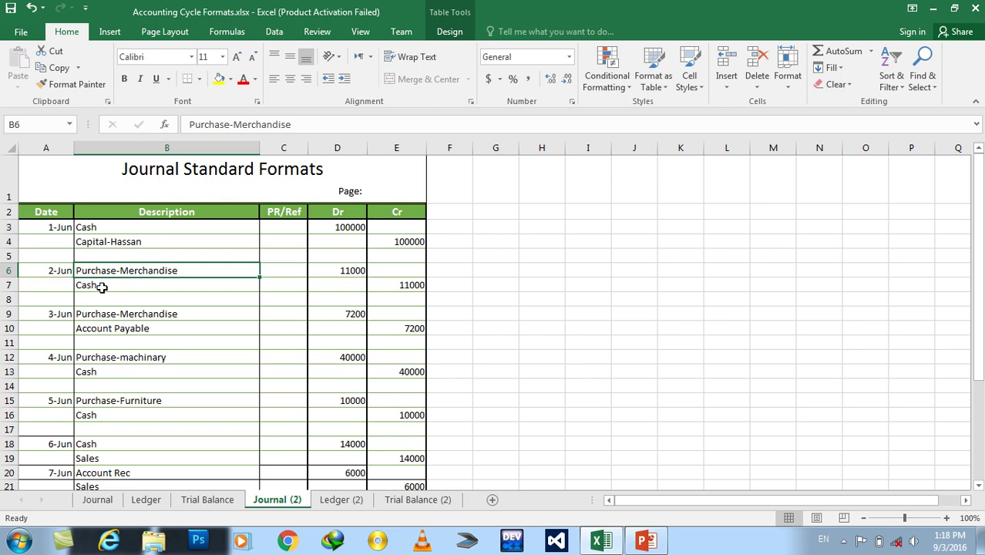
pyautogui.click(335, 501)
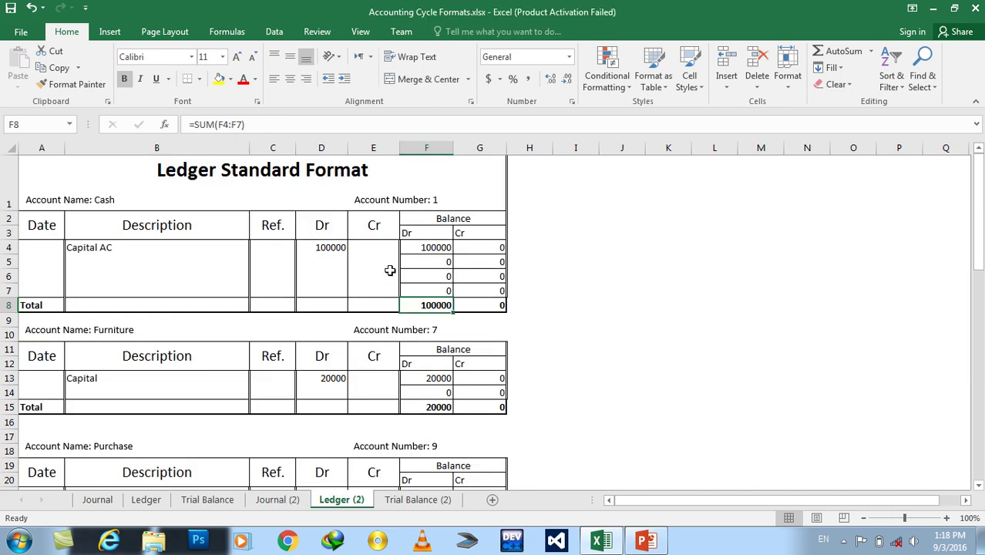
pyautogui.click(368, 260)
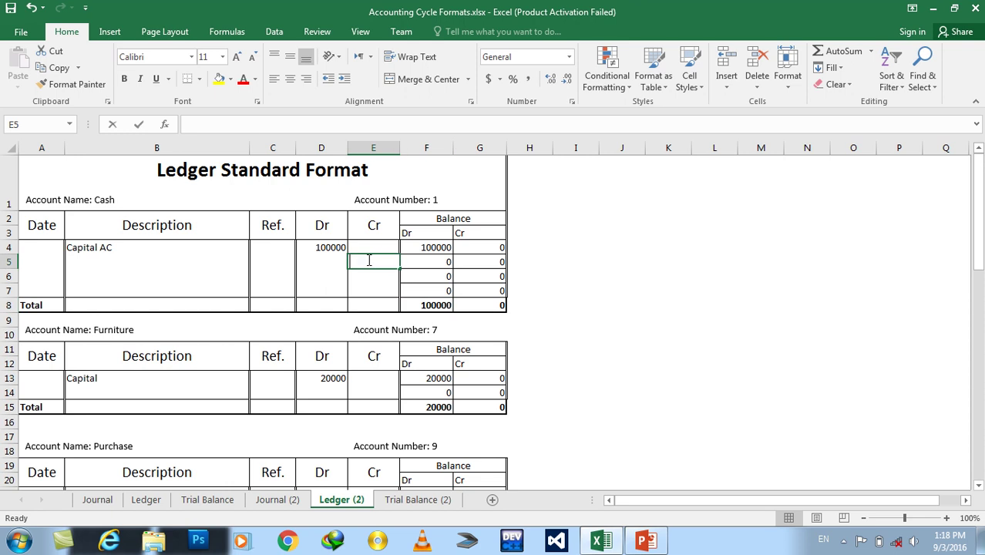
pyautogui.write('11000')
pyautogui.press('Left')
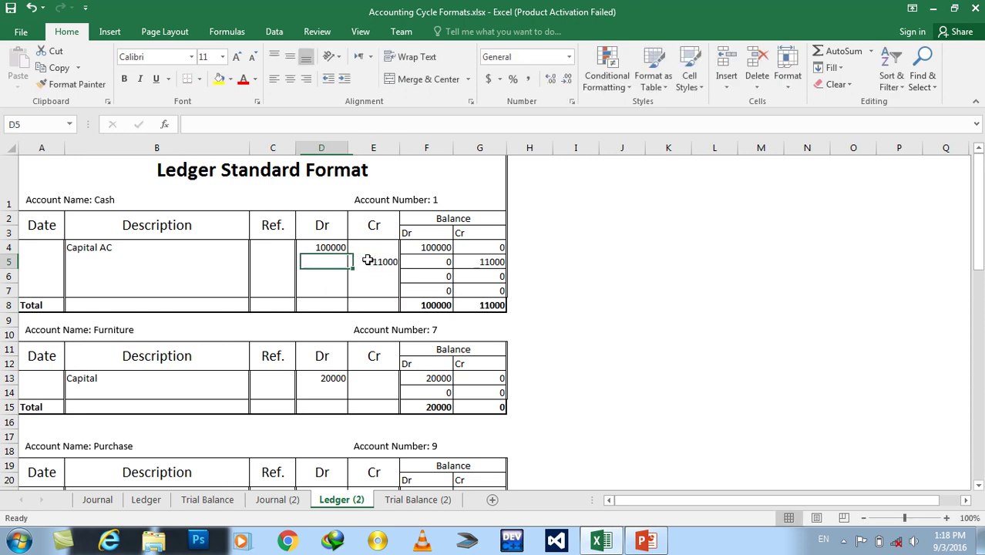
pyautogui.press('Left')
pyautogui.press('Left')
pyautogui.write('Purchase')
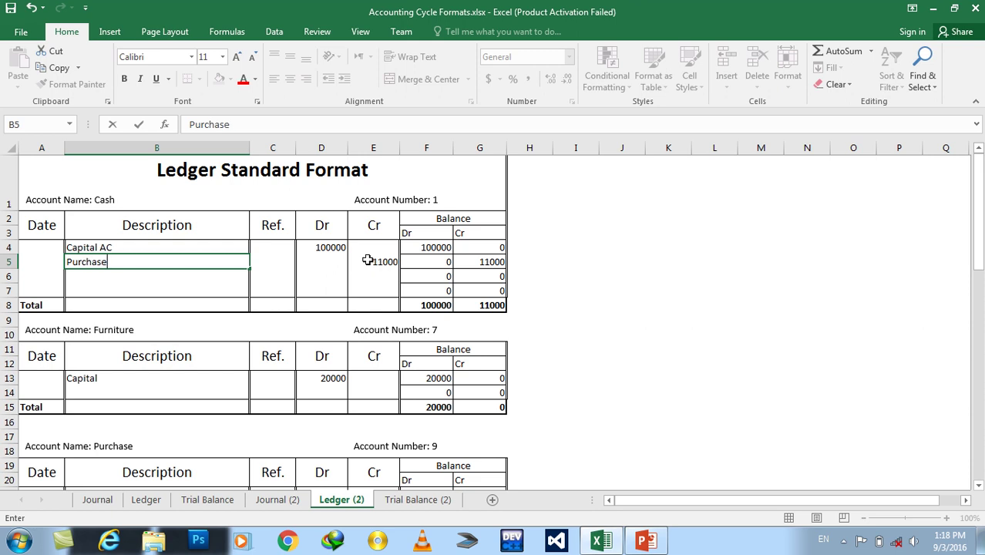
pyautogui.press('Return')
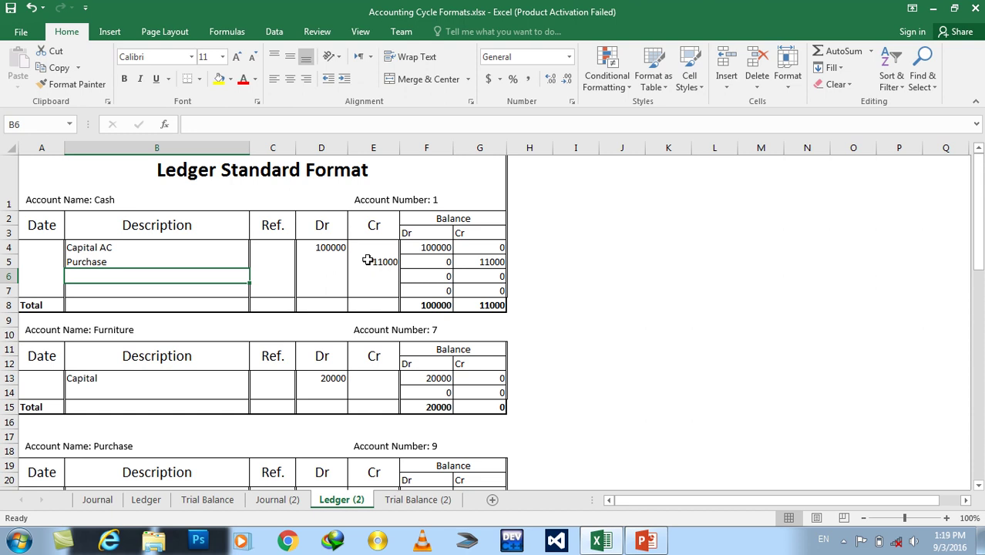
# - Post a 40000 credit to the Cash account from the 4-Jun journal entry
pyautogui.click(279, 499)
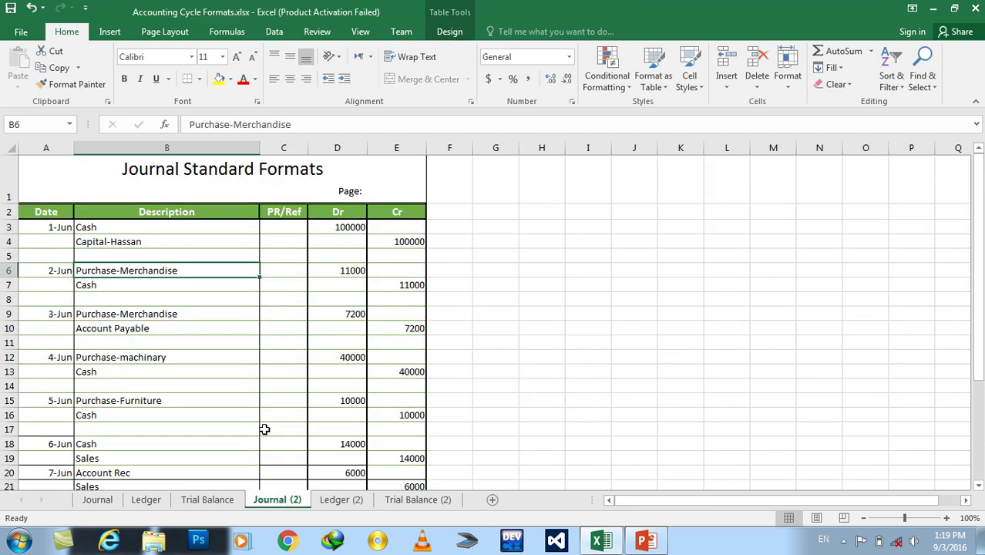
pyautogui.click(101, 372)
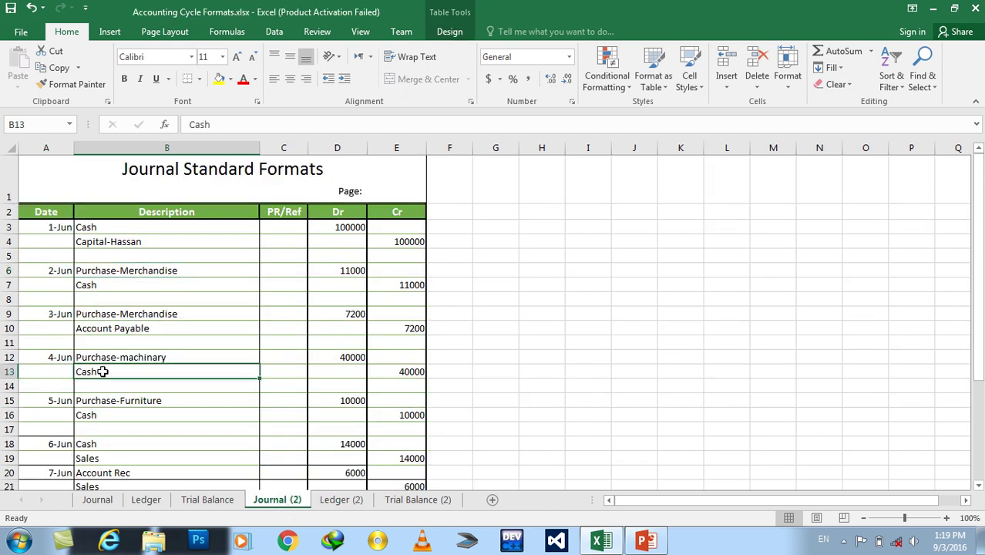
pyautogui.click(327, 501)
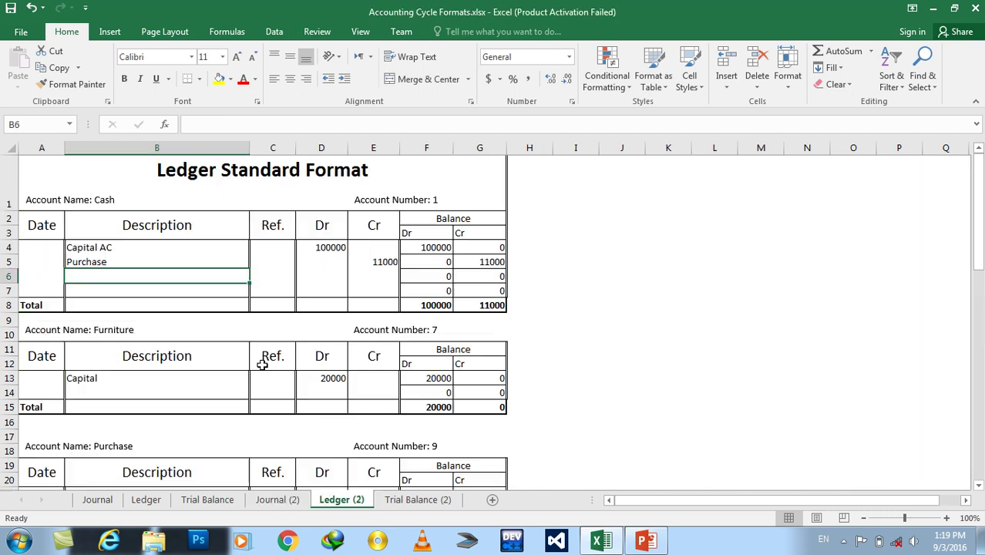
pyautogui.click(361, 279)
pyautogui.write('40000')
pyautogui.press('Left')
pyautogui.press('Left')
pyautogui.press('Left')
pyautogui.press('Left')
pyautogui.press('Up')
pyautogui.press('Right')
pyautogui.hotkey('ctrl', 'c')
pyautogui.press('Down')
pyautogui.press('Return')
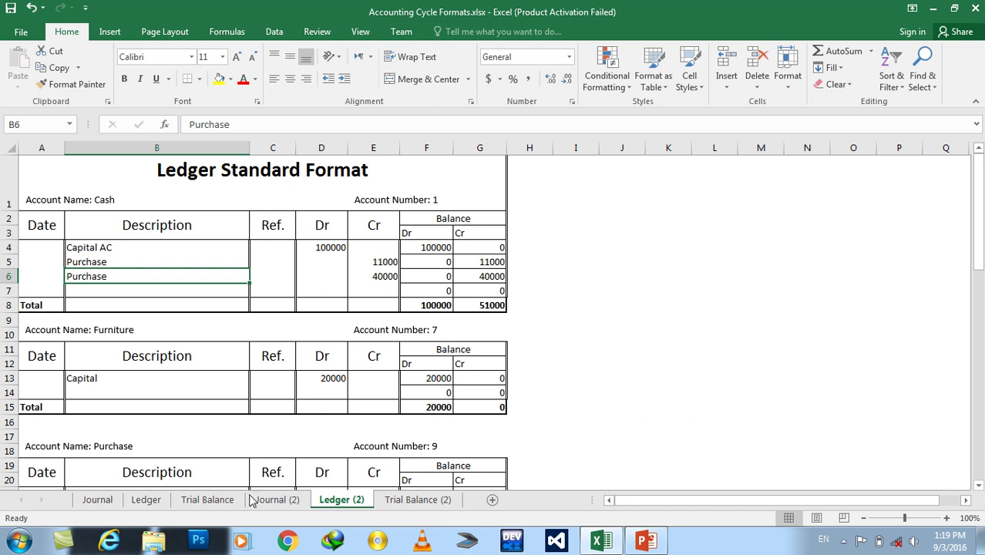
# - Label the 40000 Cash credit 'Machinary' after checking the Purchase-machinary journal entry
pyautogui.click(278, 499)
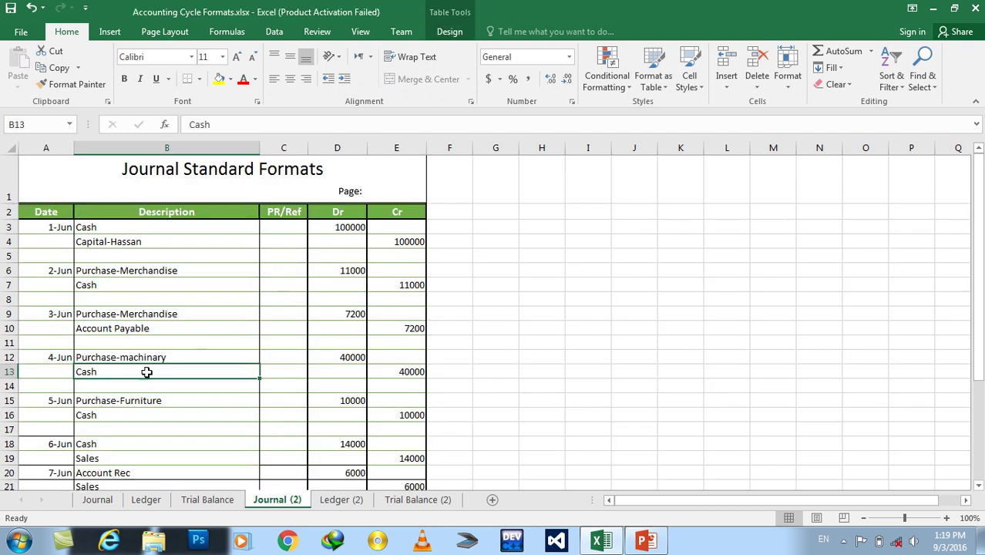
pyautogui.press('Down')
pyautogui.press('Down')
pyautogui.press('Down')
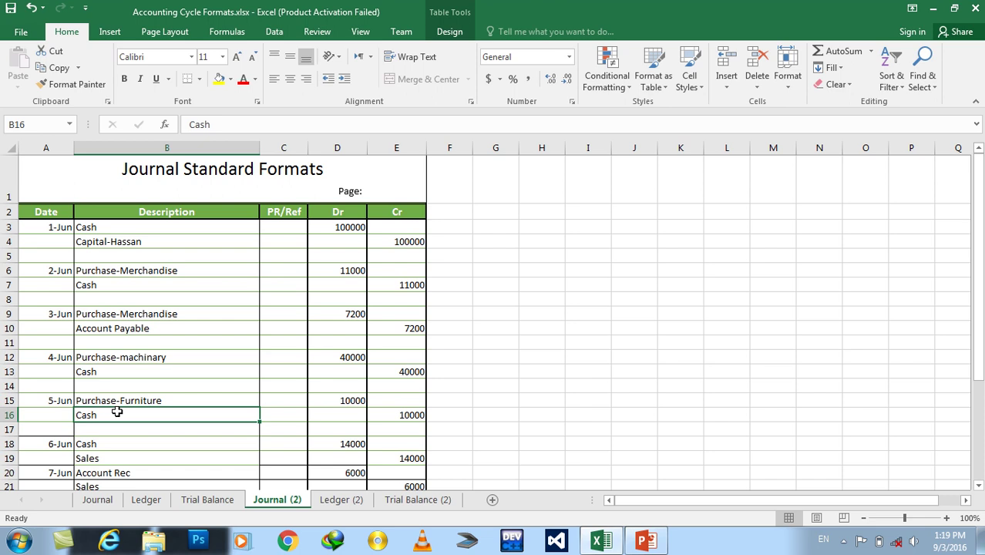
pyautogui.click(135, 357)
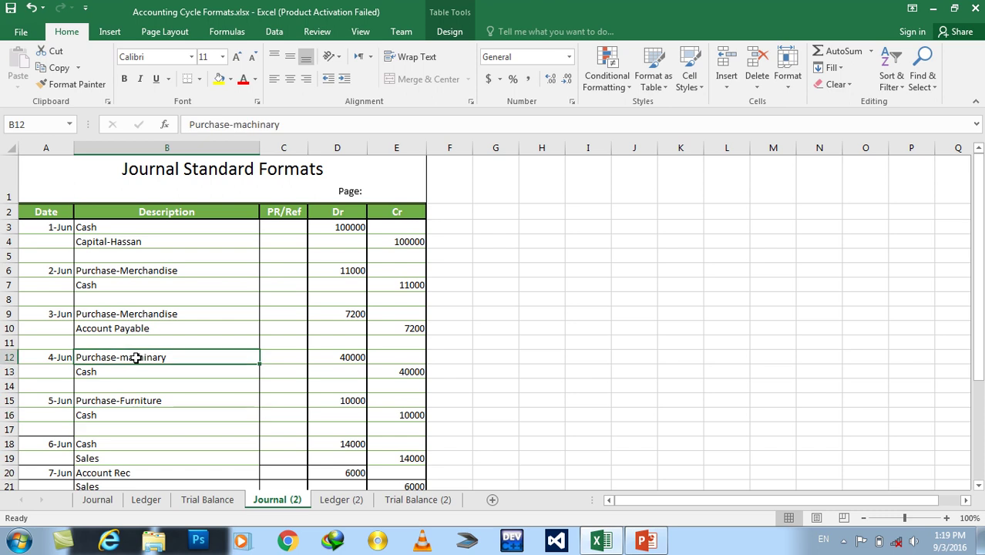
pyautogui.click(142, 401)
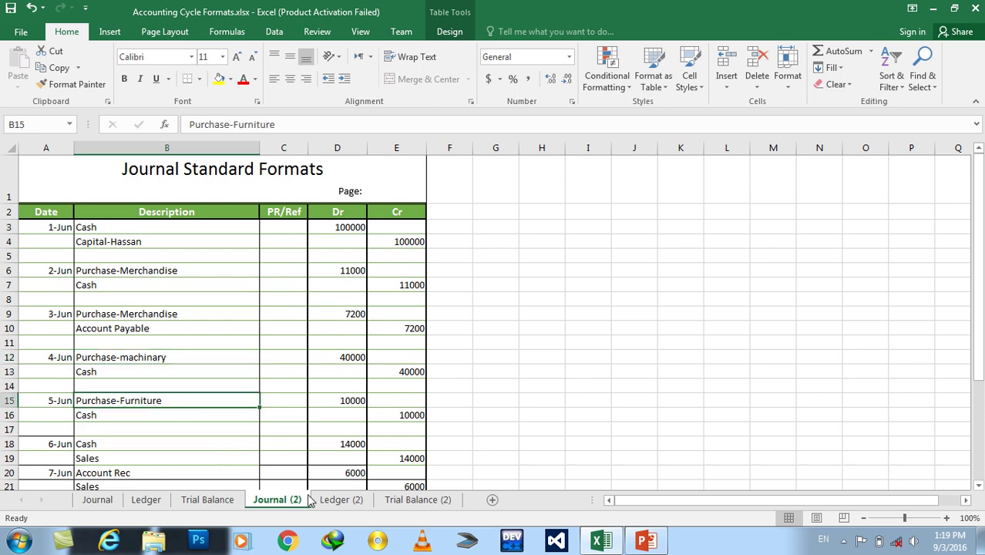
pyautogui.click(327, 499)
pyautogui.write('Machine')
pyautogui.press('BackSpace')
pyautogui.press('BackSpace')
pyautogui.press('BackSpace')
pyautogui.press('BackSpace')
pyautogui.press('BackSpace')
pyautogui.press('BackSpace')
pyautogui.write('Machnirery')
pyautogui.press('BackSpace')
pyautogui.press('BackSpace')
pyautogui.press('BackSpace')
pyautogui.press('BackSpace')
pyautogui.press('BackSpace')
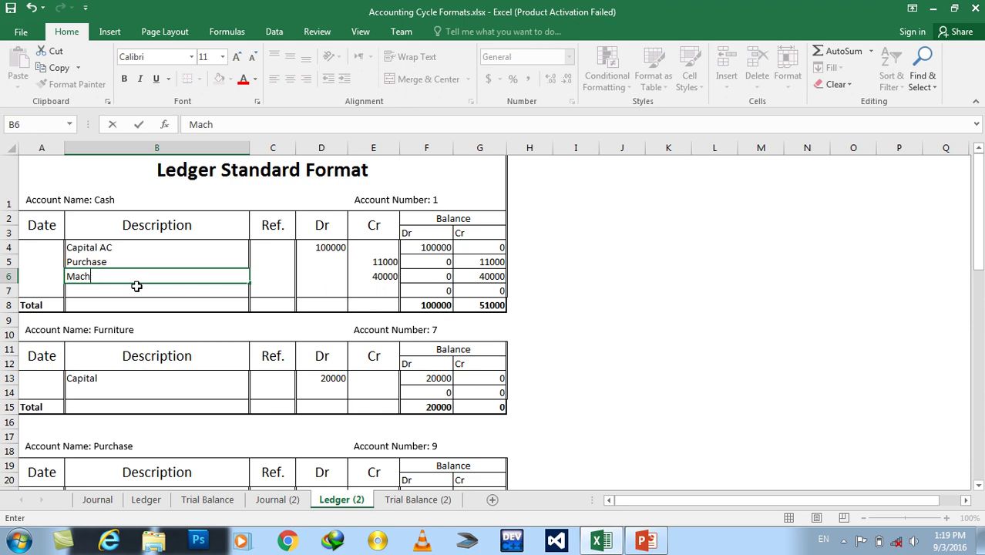
pyautogui.write('inary')
pyautogui.press('Return')
# - Post a Furniture credit of 10000 on the next Cash row, bringing credits to 61000
pyautogui.write('Funr')
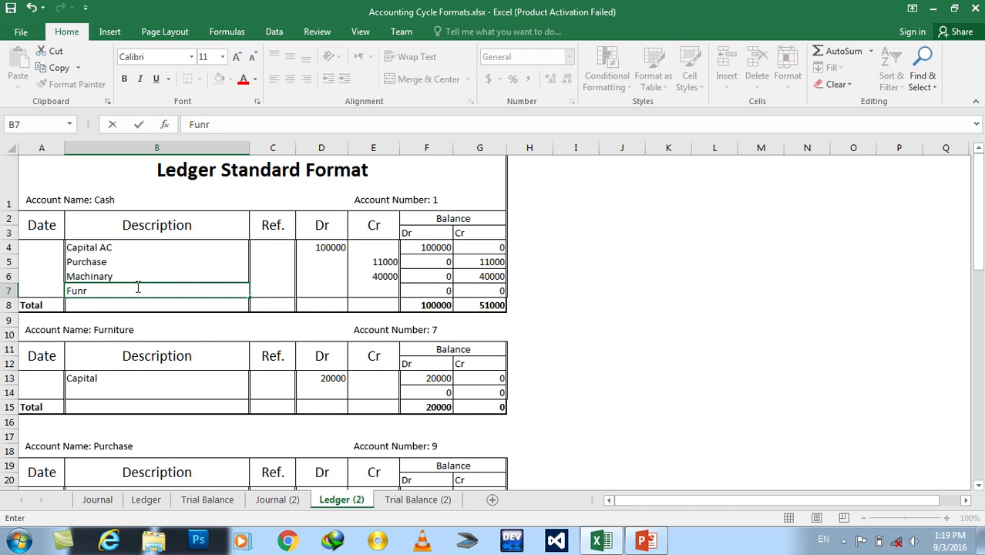
pyautogui.press('BackSpace')
pyautogui.write('rniture')
pyautogui.press('Return')
pyautogui.press('Right')
pyautogui.press('Right')
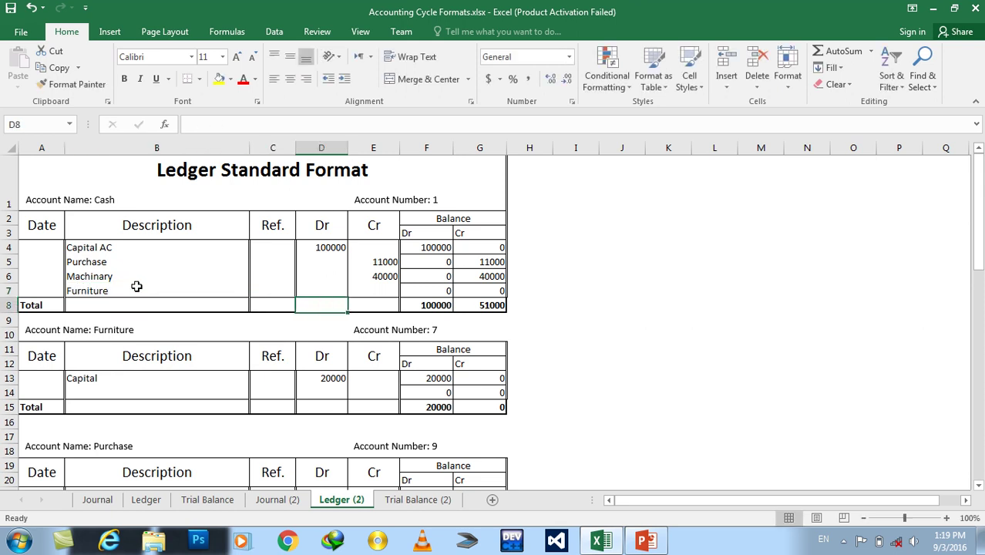
pyautogui.press('Up')
pyautogui.press('Right')
pyautogui.write('10000')
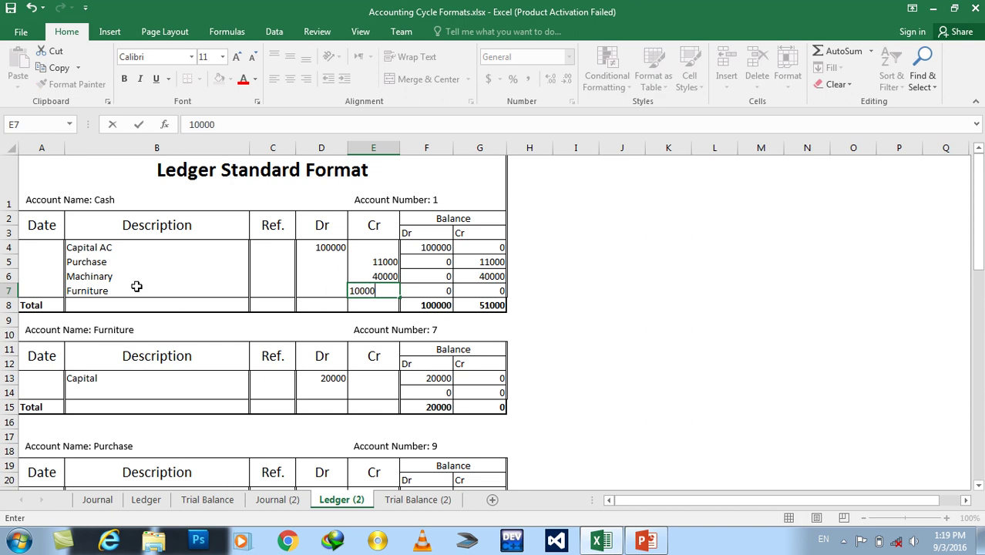
pyautogui.press('Return')
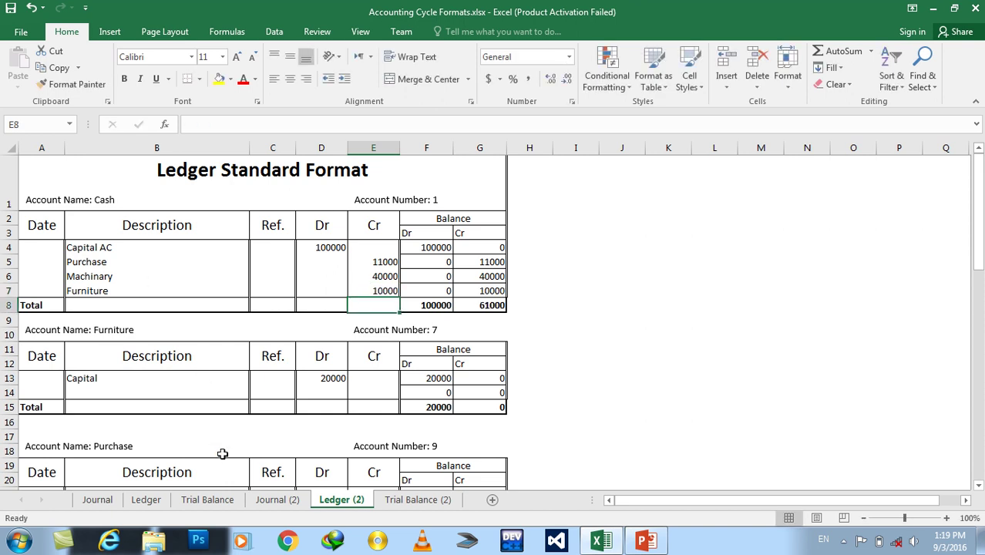
# - Check the 5-Jun Cash credit and the 6-Jun 14000 Cash debit in Journal (2)
pyautogui.click(262, 499)
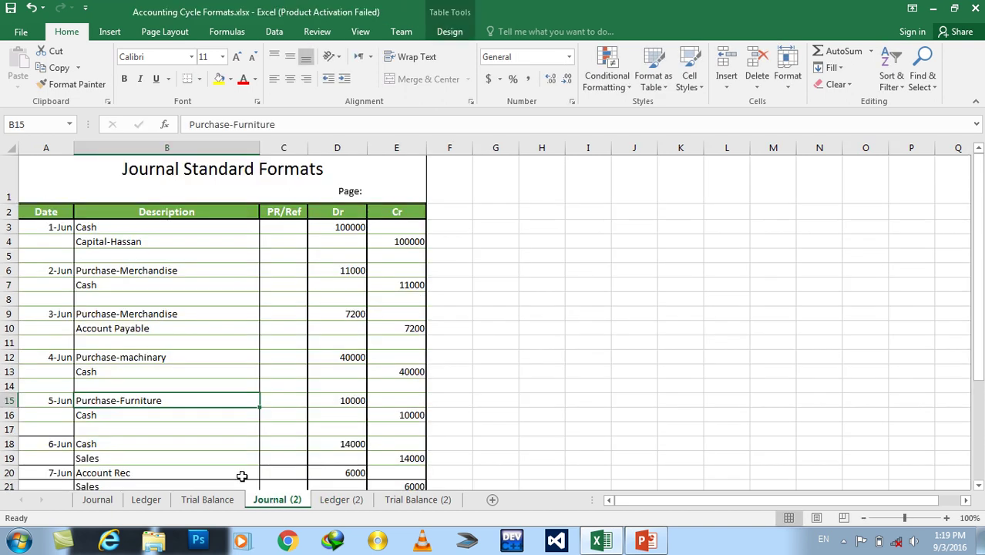
pyautogui.click(120, 410)
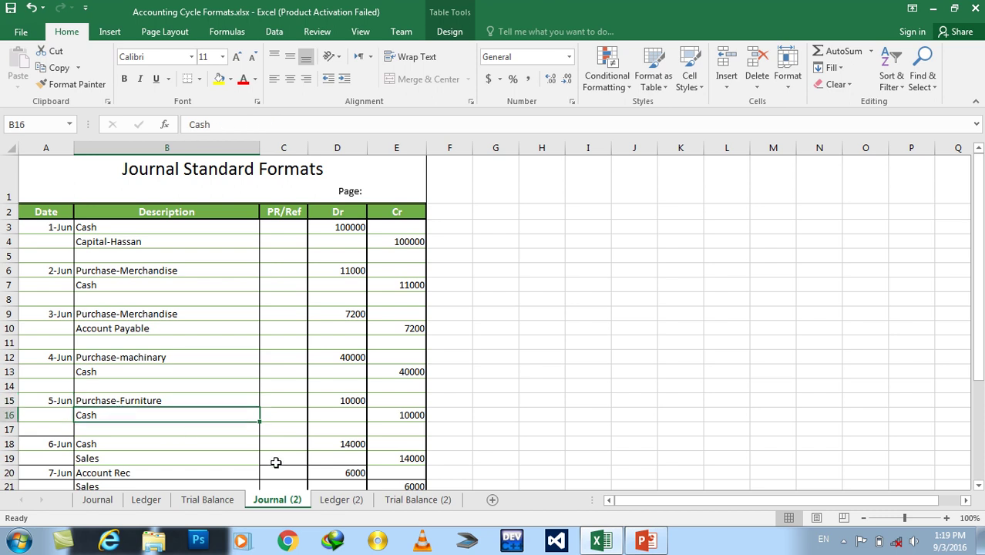
pyautogui.click(332, 444)
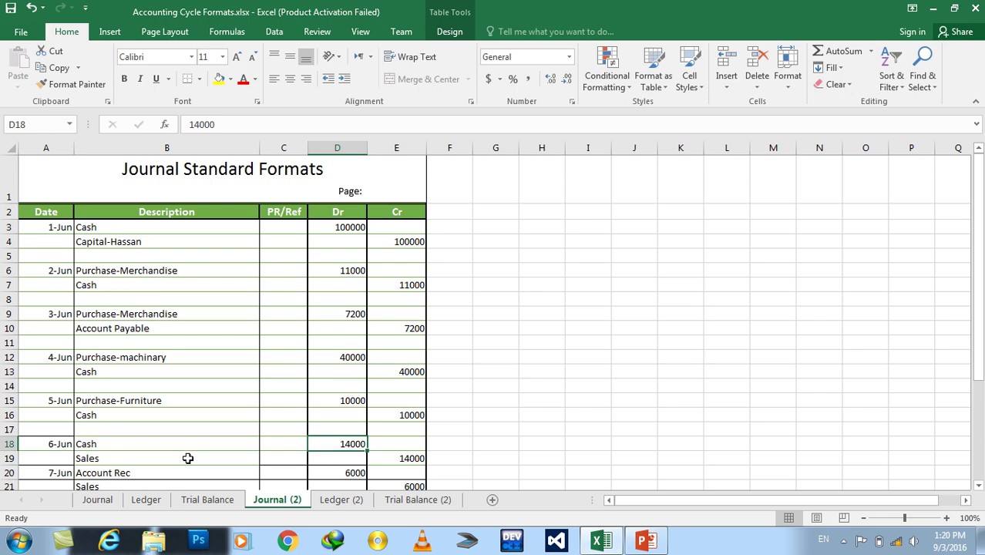
pyautogui.click(331, 501)
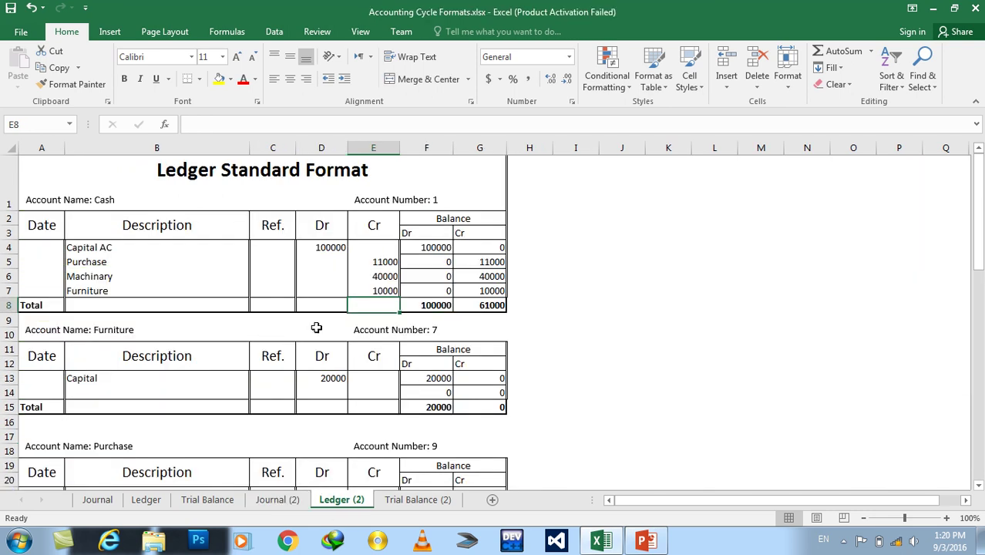
# - Insert two blank rows above the Cash account's Total row
pyautogui.rightClick(8, 302)
pyautogui.click(44, 402)
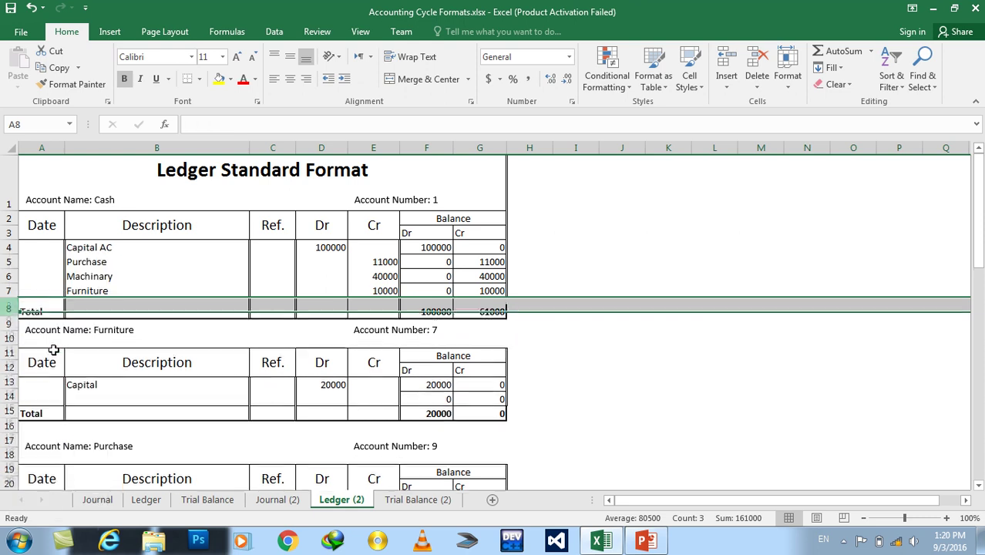
pyautogui.rightClick(9, 307)
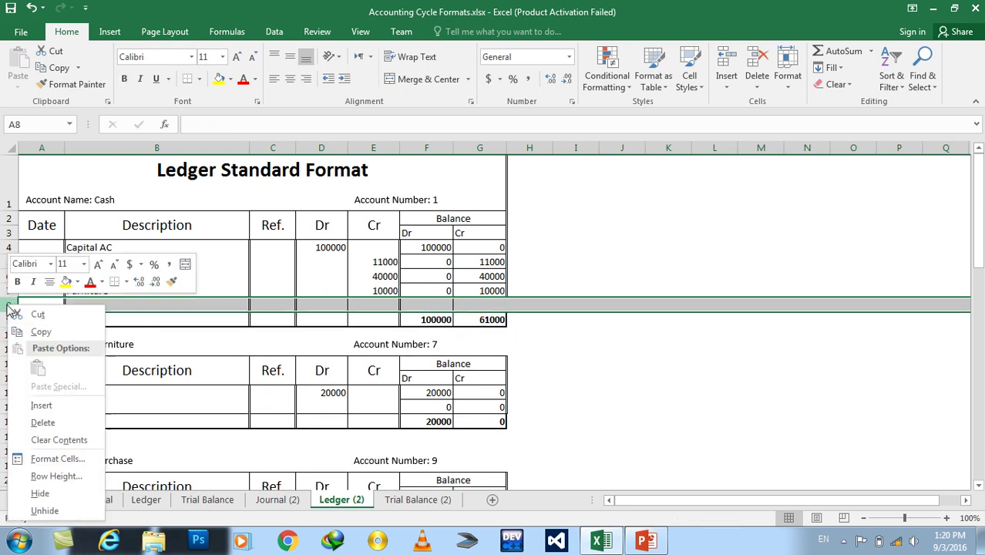
pyautogui.click(42, 405)
pyautogui.click(125, 306)
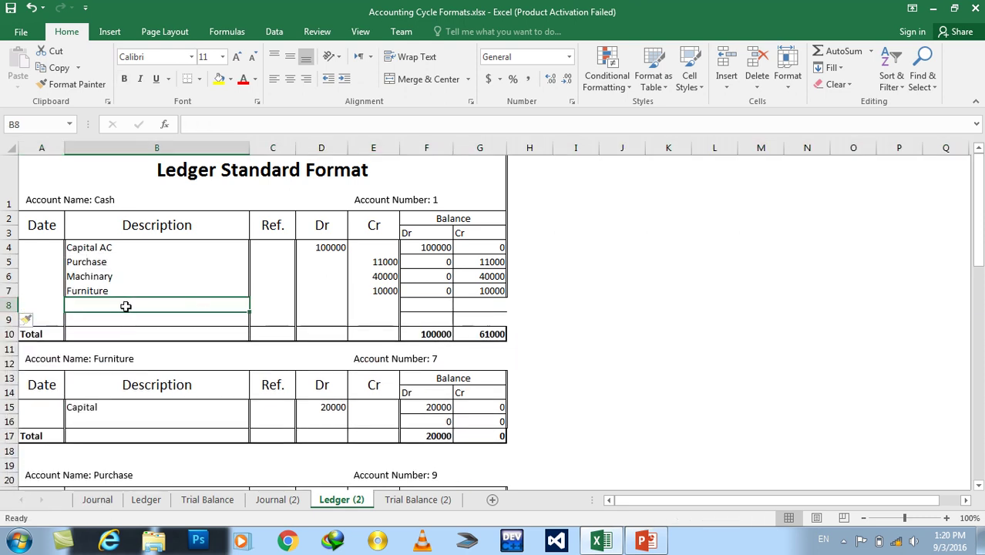
pyautogui.click(321, 302)
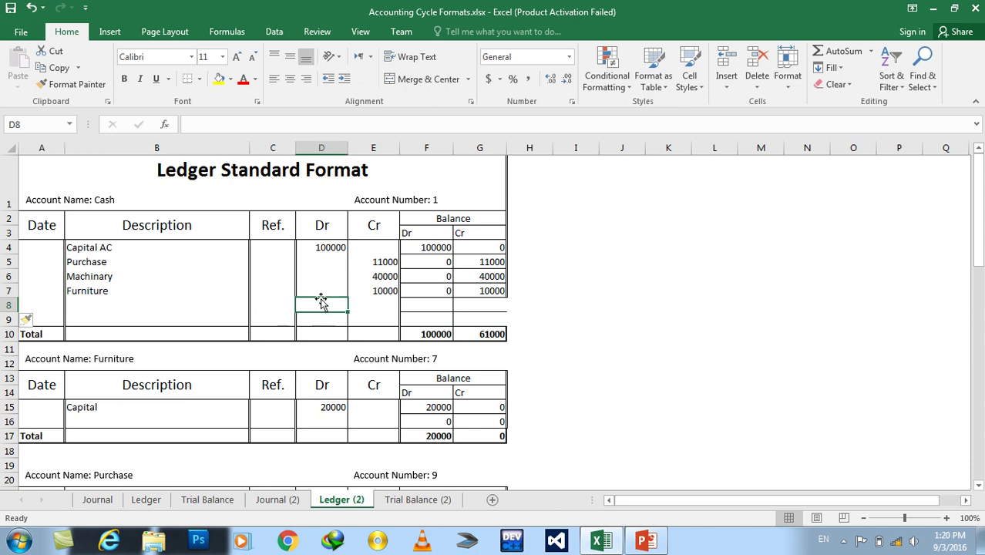
pyautogui.click(293, 499)
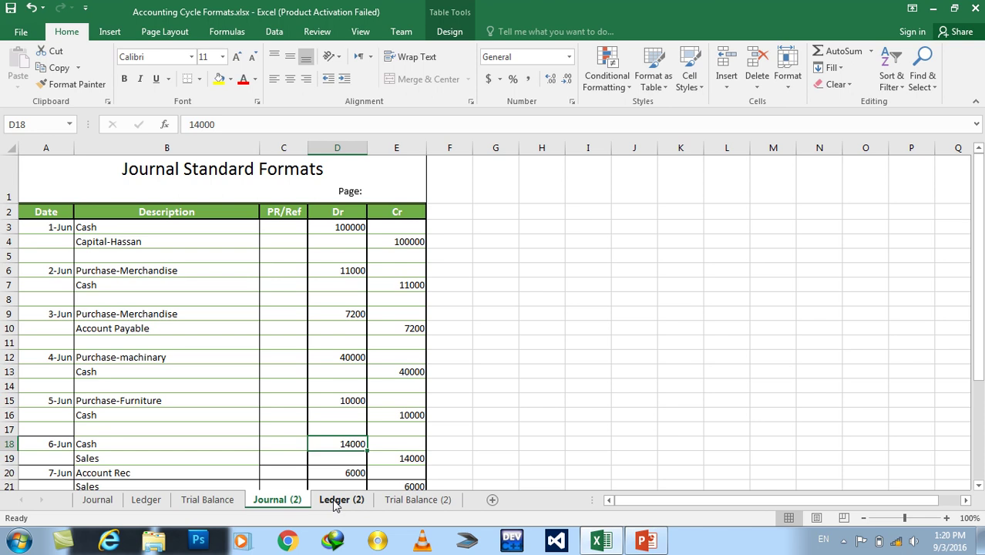
pyautogui.click(335, 501)
# - Post a Sales debit of 14000 in row 8 of the Cash ledger
pyautogui.write('14000')
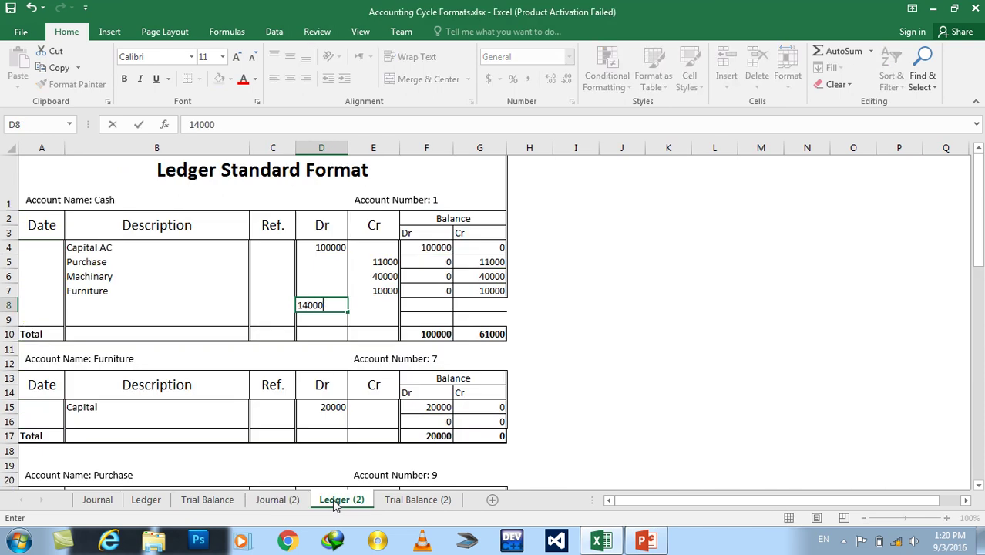
pyautogui.press('Return')
pyautogui.press('Left')
pyautogui.press('Left')
pyautogui.press('Up')
pyautogui.press('Left')
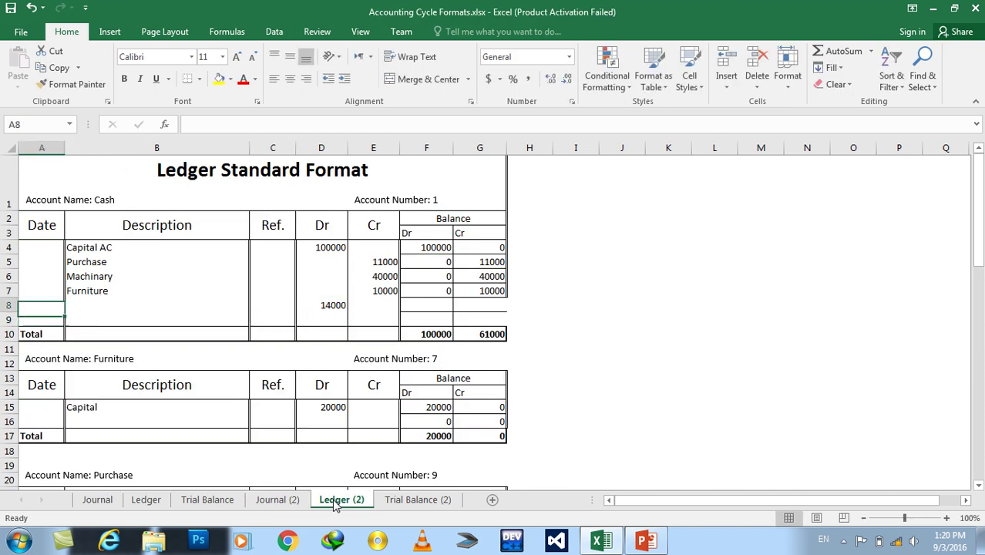
pyautogui.press('Right')
pyautogui.write('Sal')
pyautogui.press('Return')
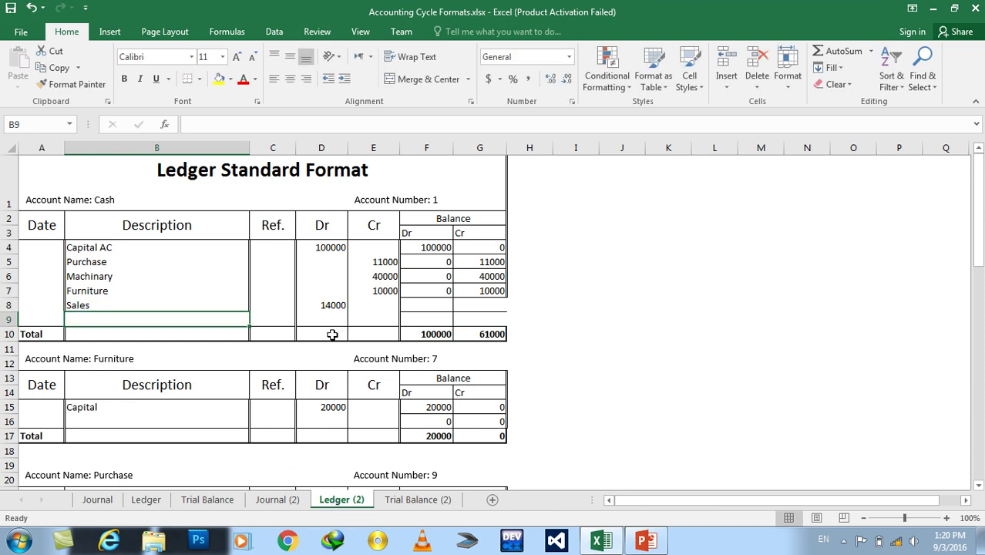
# - Review the 6-Jun to 8-Jun Cash, Discount Allowed and Account Rec journal entries
pyautogui.click(279, 499)
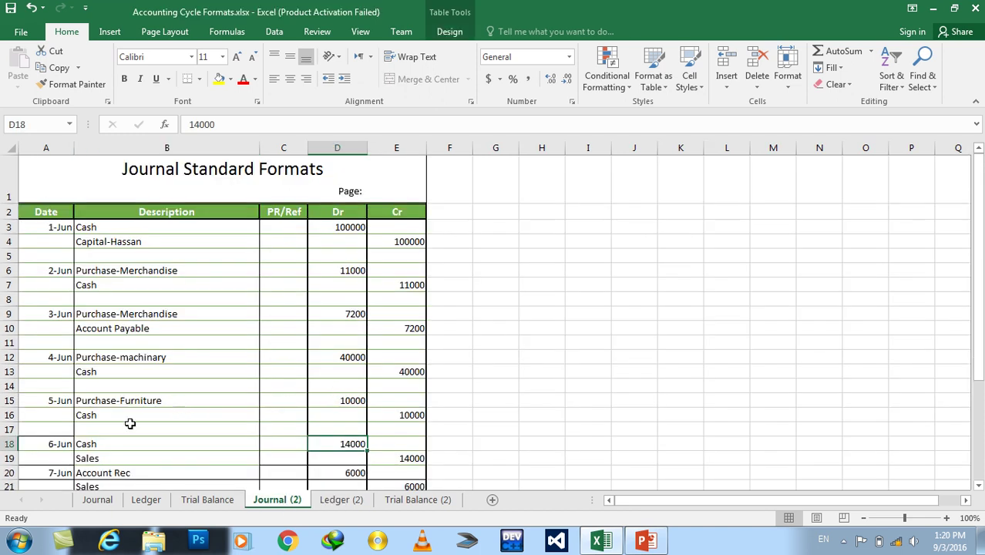
pyautogui.moveTo(979, 359); pyautogui.dragTo(980, 372)
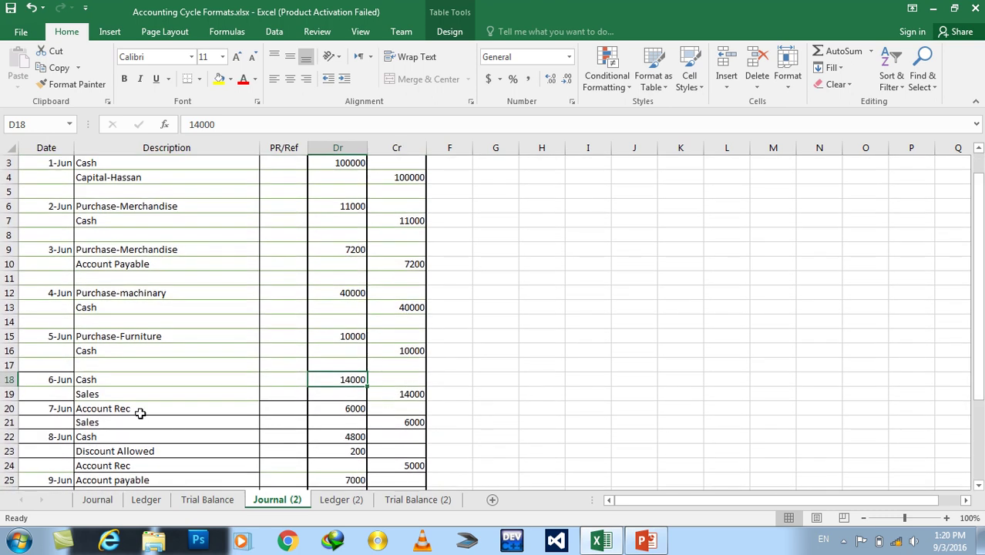
pyautogui.click(110, 410)
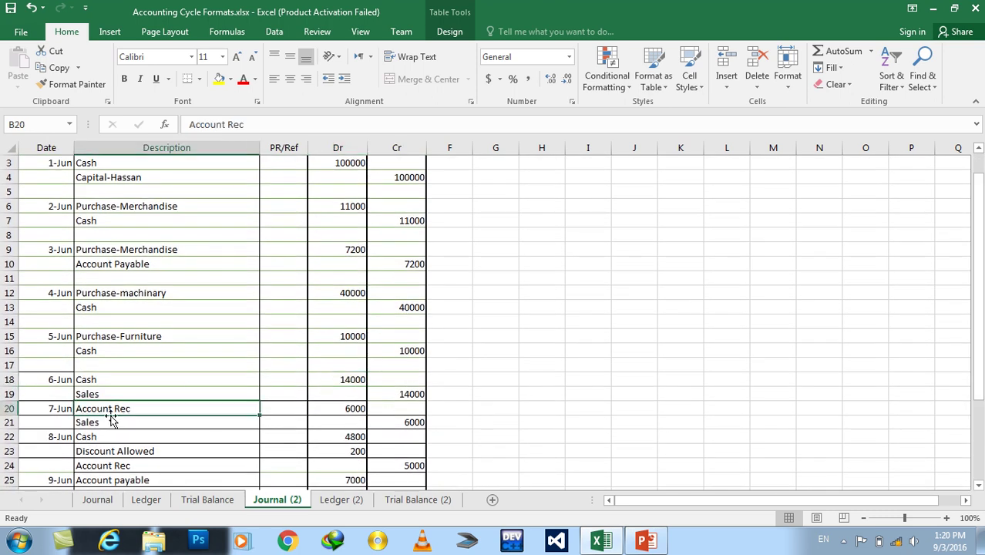
pyautogui.click(98, 438)
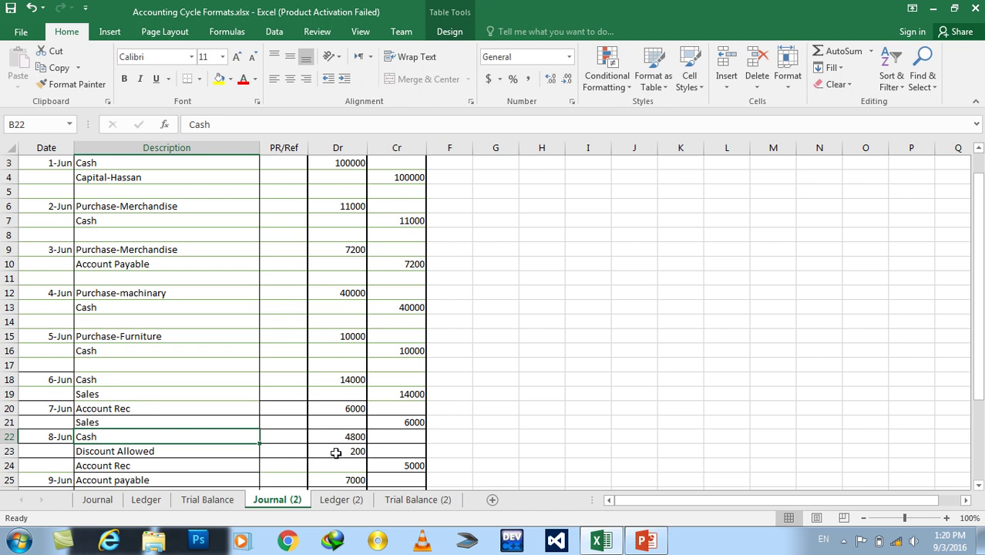
pyautogui.click(193, 379)
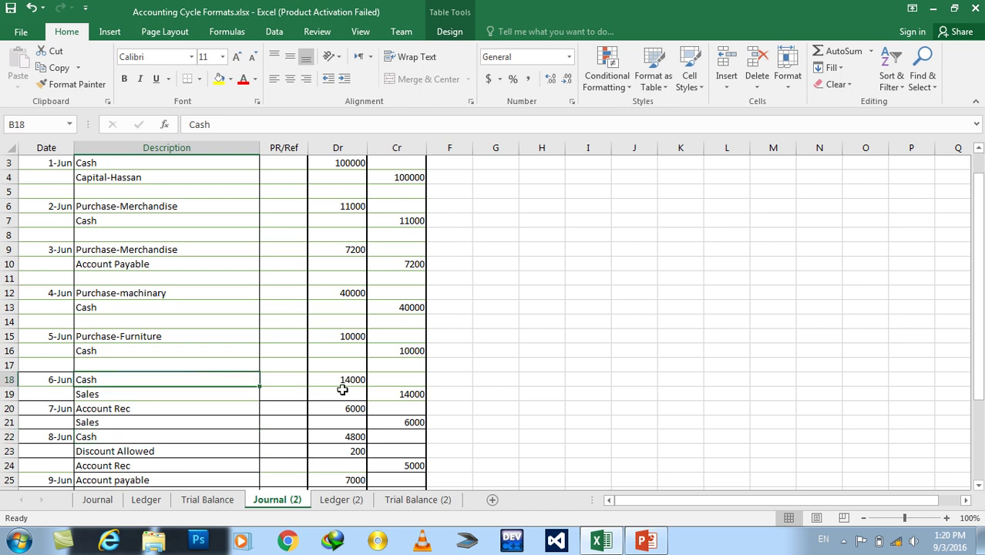
pyautogui.click(106, 437)
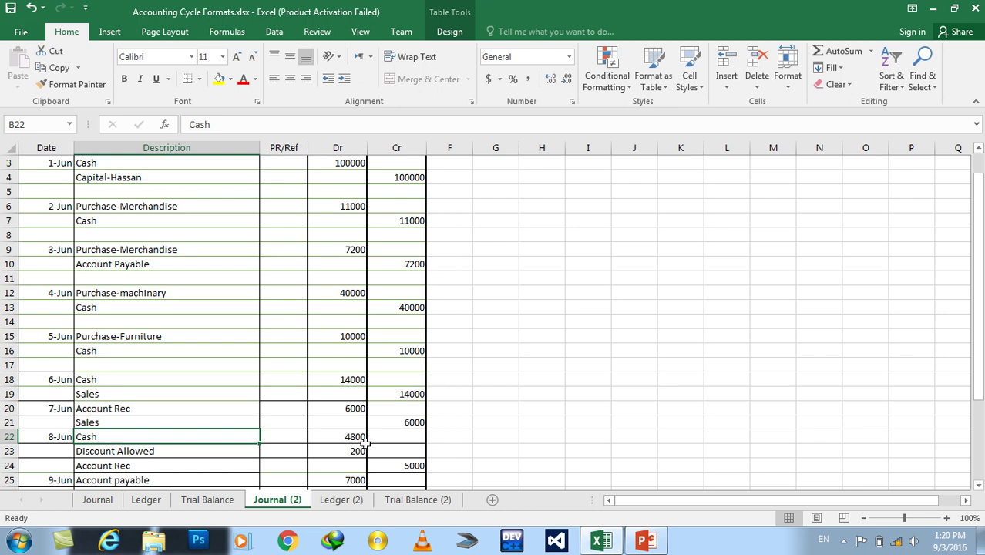
pyautogui.moveTo(980, 286); pyautogui.dragTo(980, 317)
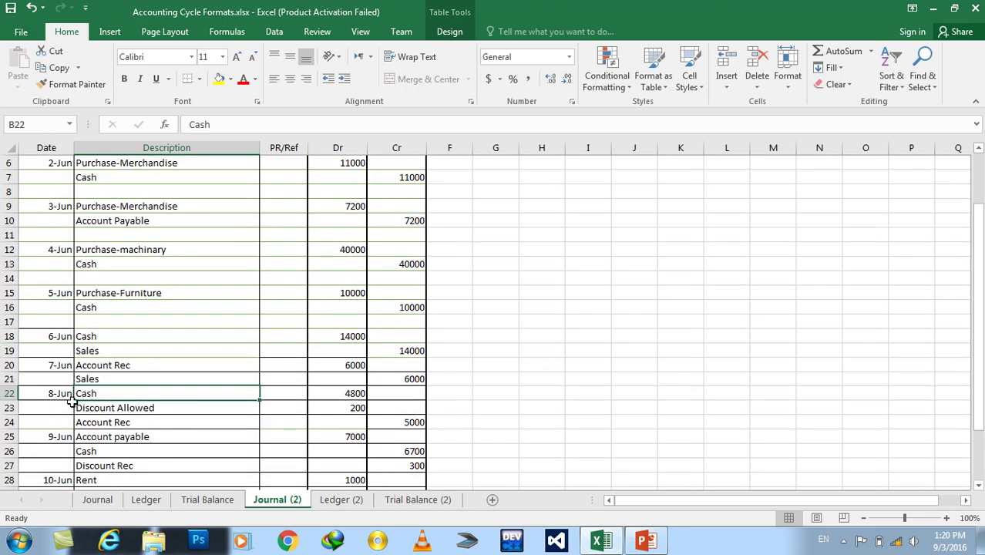
pyautogui.click(108, 412)
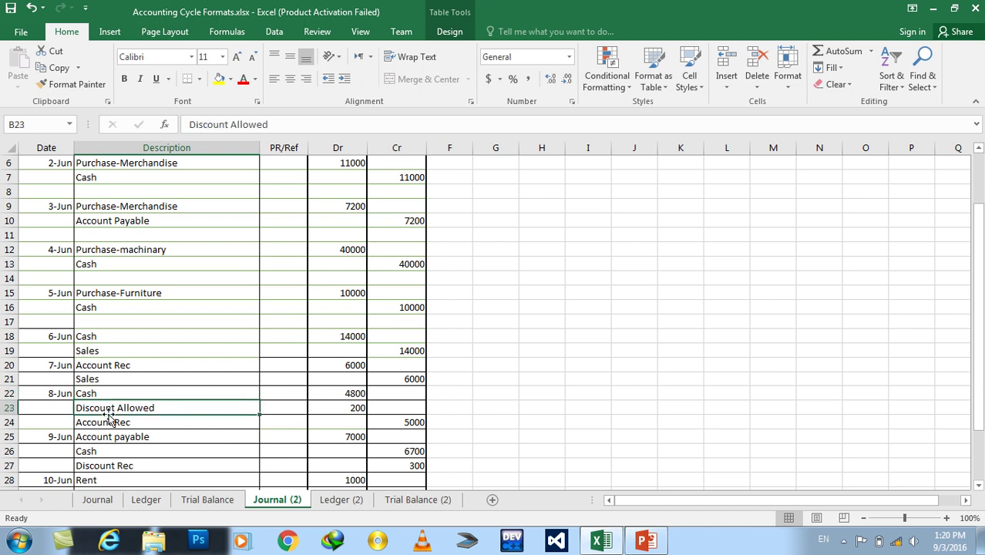
pyautogui.click(112, 423)
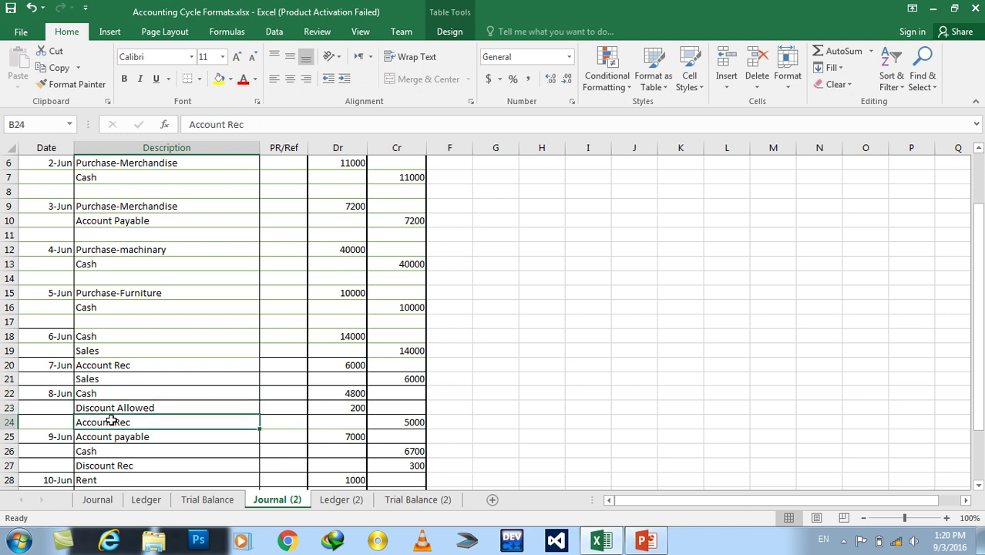
pyautogui.click(102, 395)
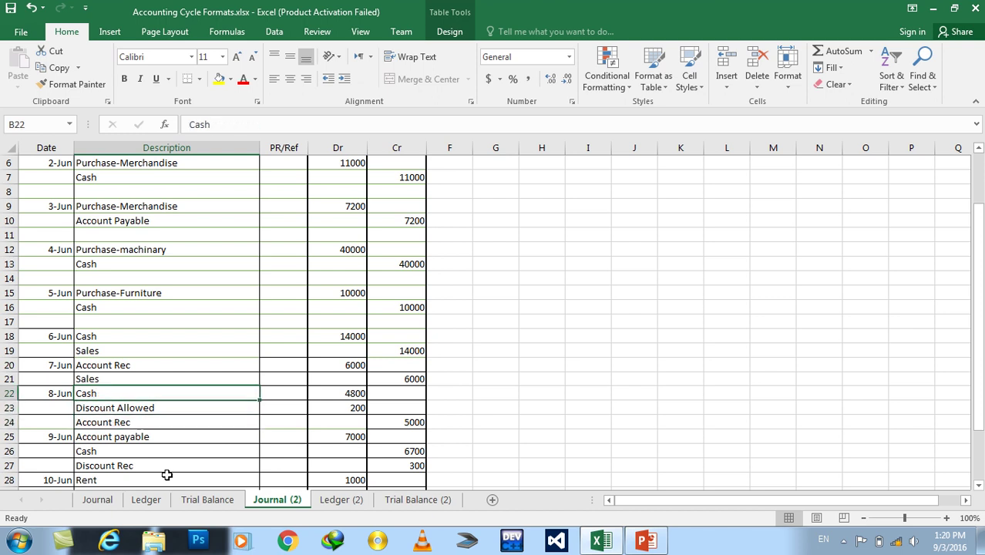
pyautogui.click(332, 500)
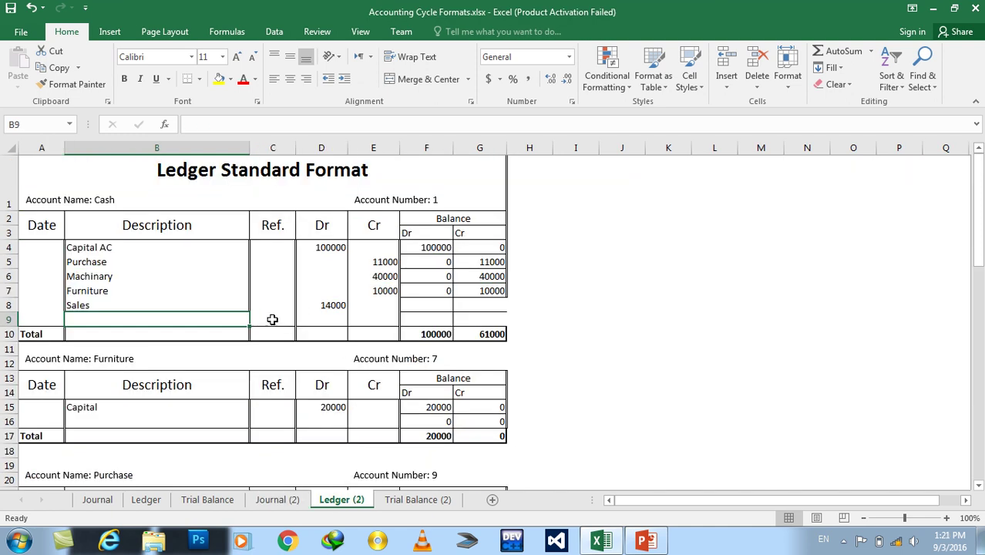
# - Post a 4800 debit labelled Account Reci in row 9 of the Cash ledger
pyautogui.click(320, 316)
pyautogui.write('4800')
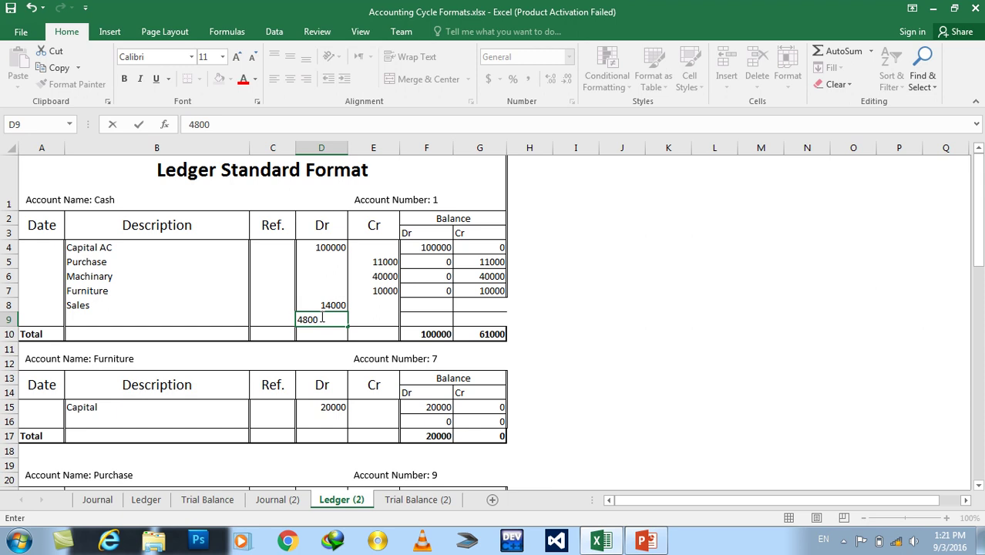
pyautogui.press('Left')
pyautogui.press('Left')
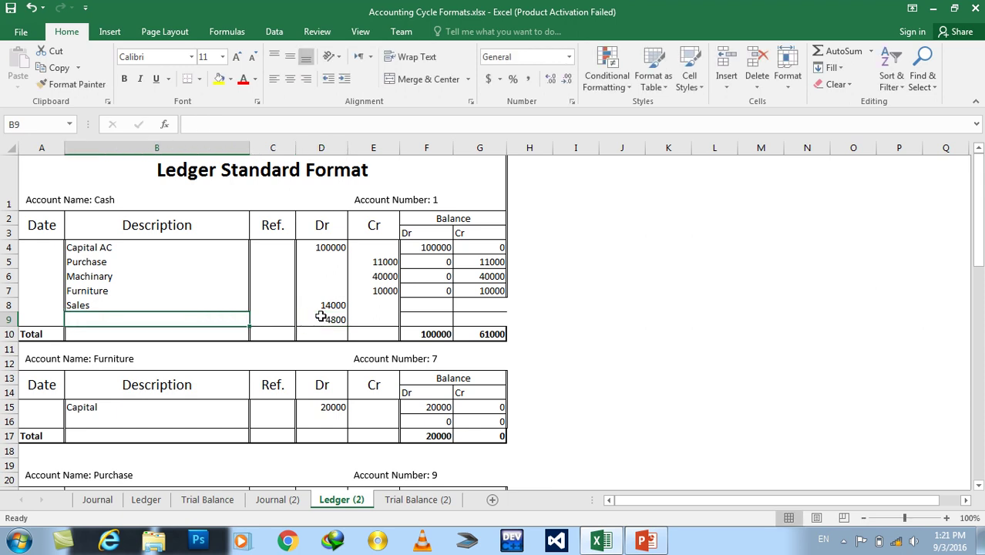
pyautogui.write('Discount')
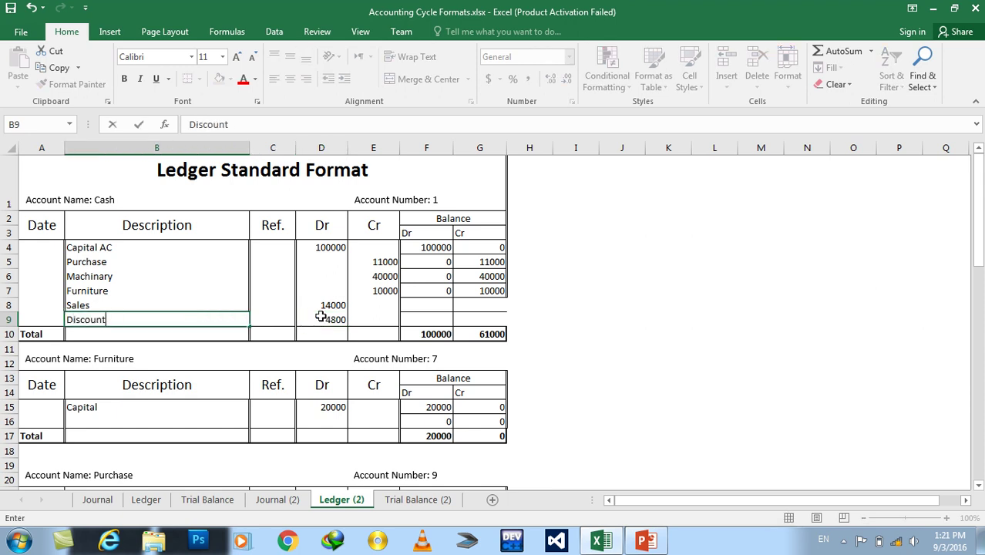
pyautogui.press('Escape')
pyautogui.write('Account')
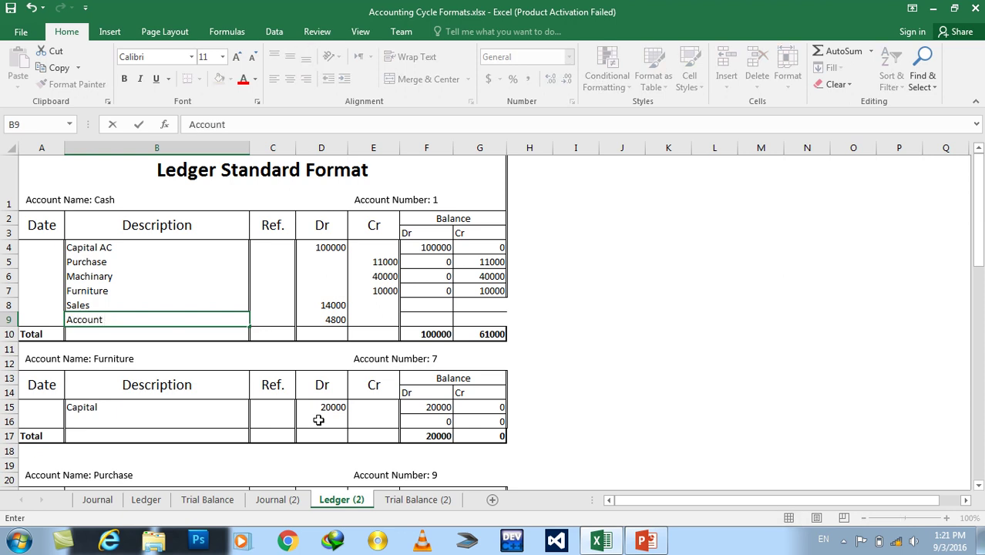
pyautogui.press('Return')
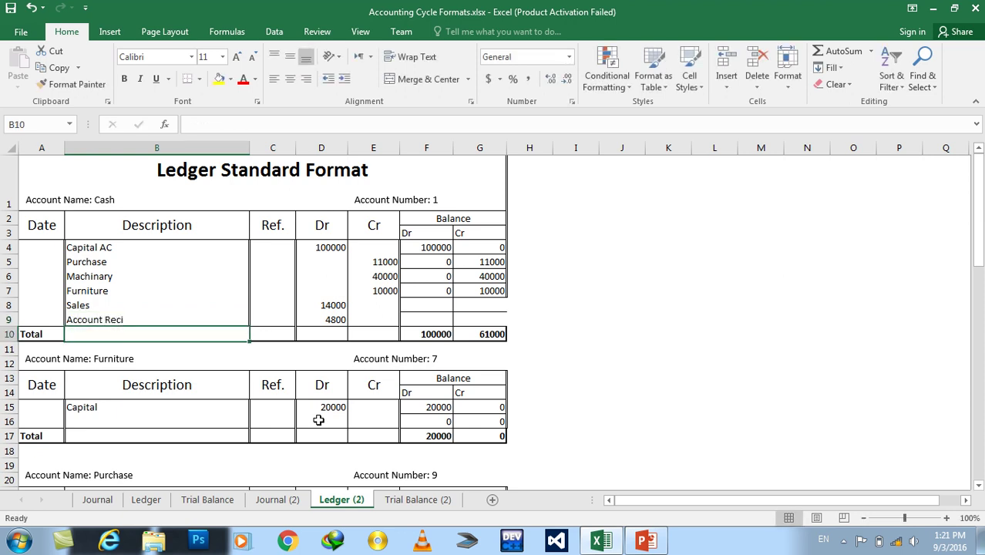
pyautogui.click(274, 499)
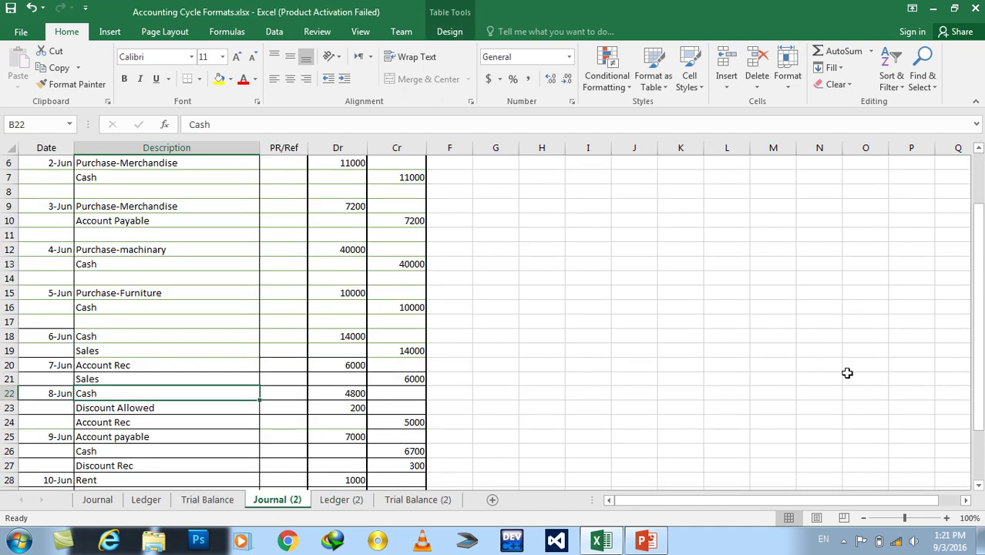
# - Check the 9-Jun Account payable journal entry with its 6700 credit to Cash
pyautogui.moveTo(975, 356); pyautogui.dragTo(980, 393)
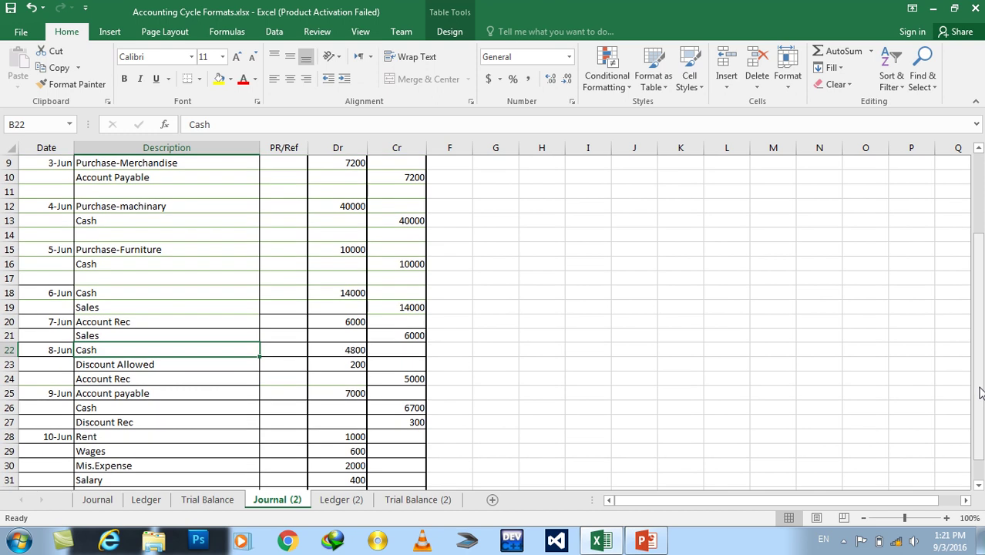
pyautogui.click(977, 484)
pyautogui.click(977, 484)
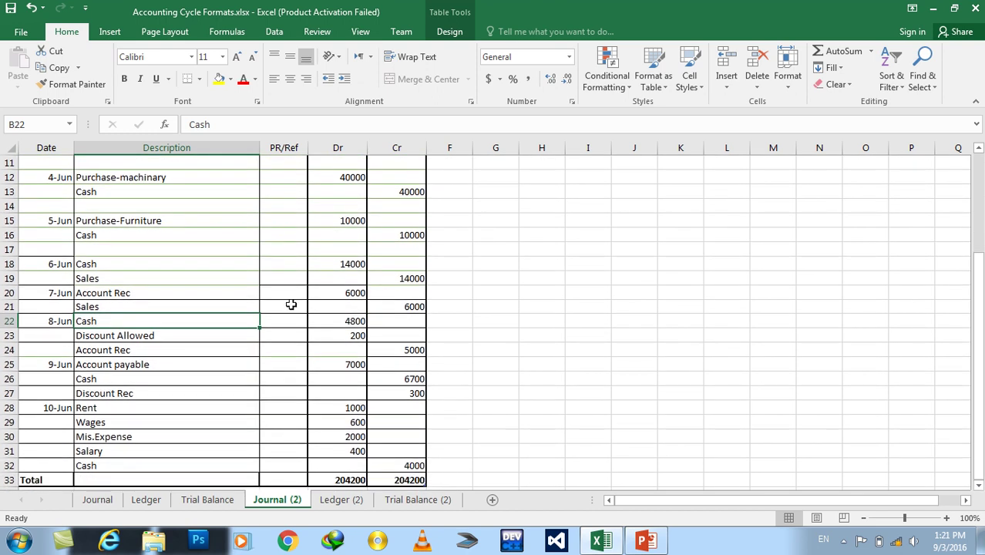
pyautogui.click(92, 366)
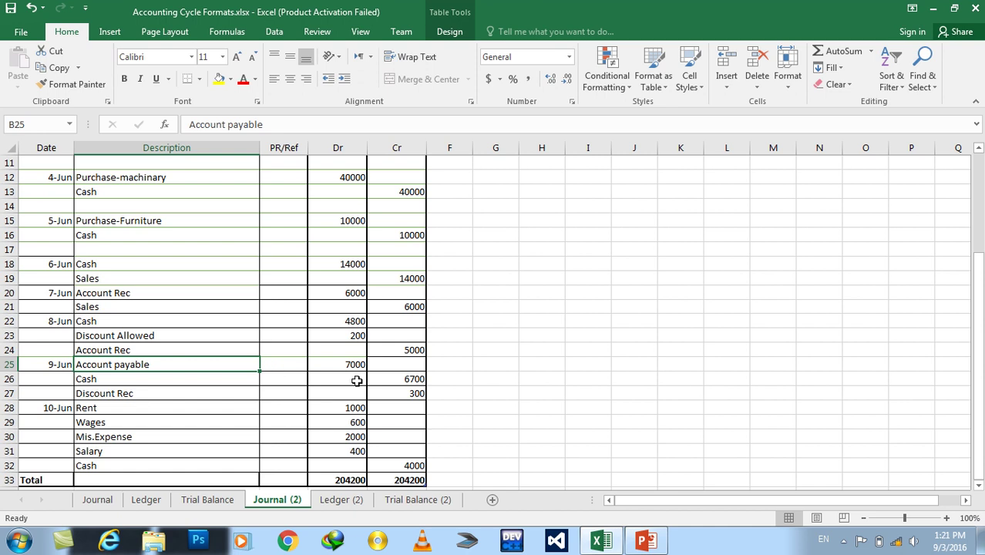
pyautogui.click(385, 382)
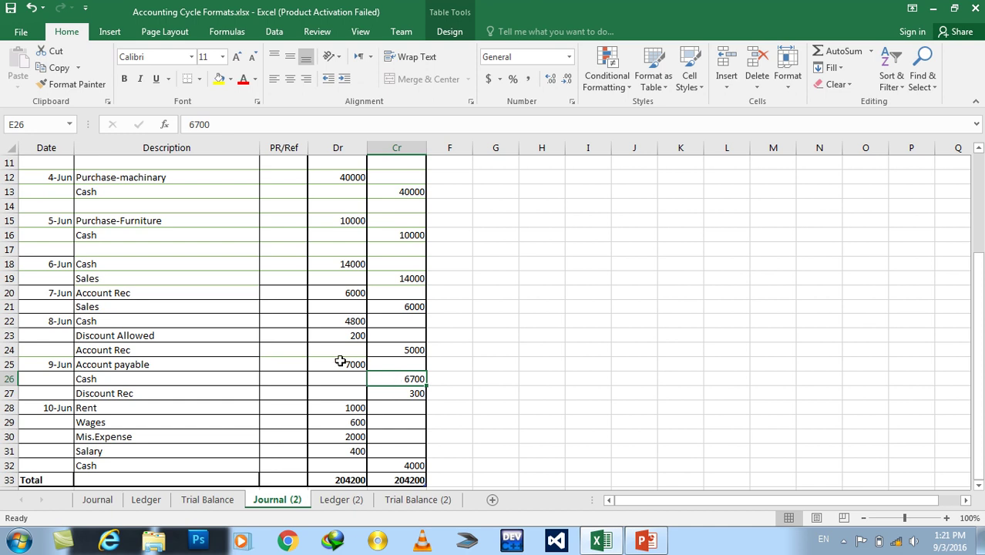
pyautogui.click(336, 502)
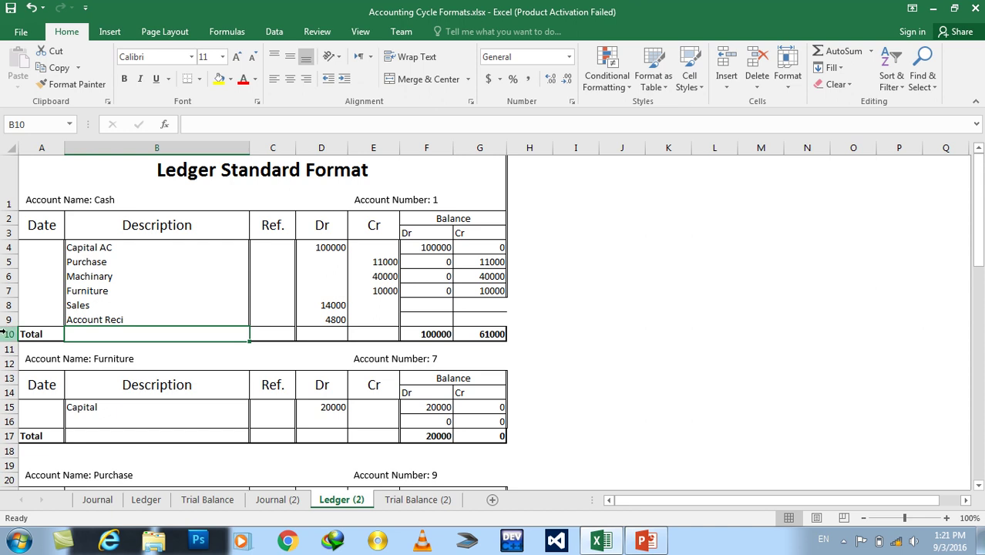
# - Insert a row above the Cash Total and post an Account Payable credit of 6700
pyautogui.rightClick(7, 332)
pyautogui.press('Escape')
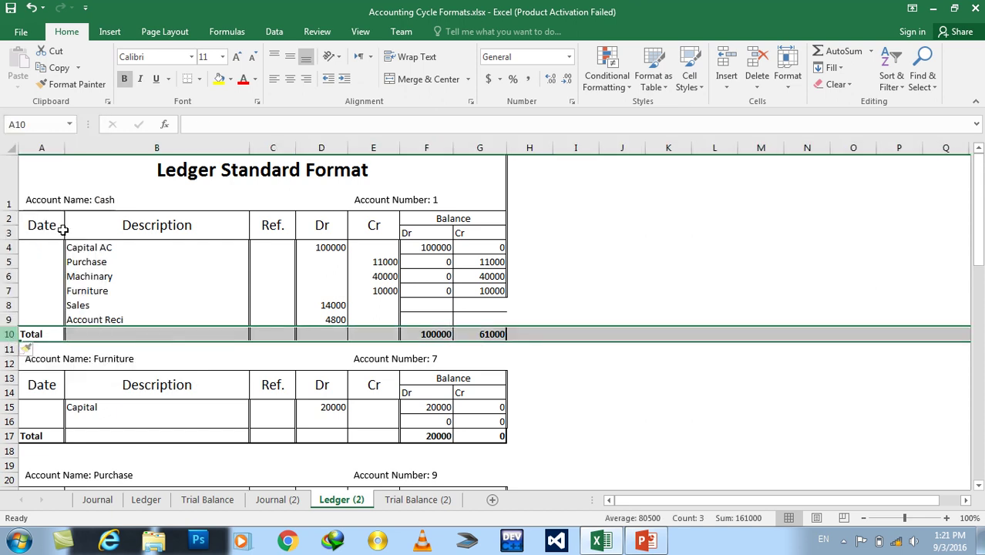
pyautogui.hotkey('ctrl', 'shift', '+')
pyautogui.click(379, 332)
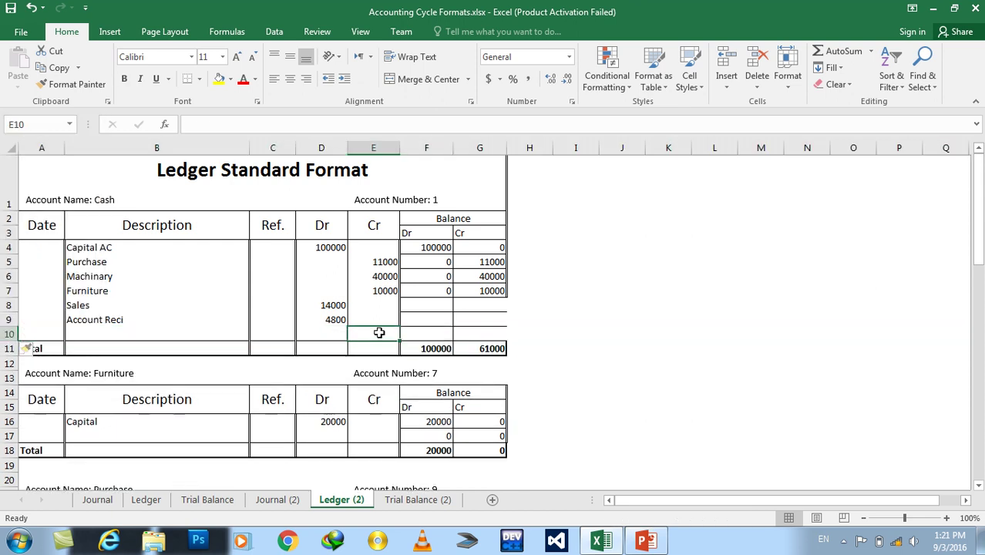
pyautogui.write('6700')
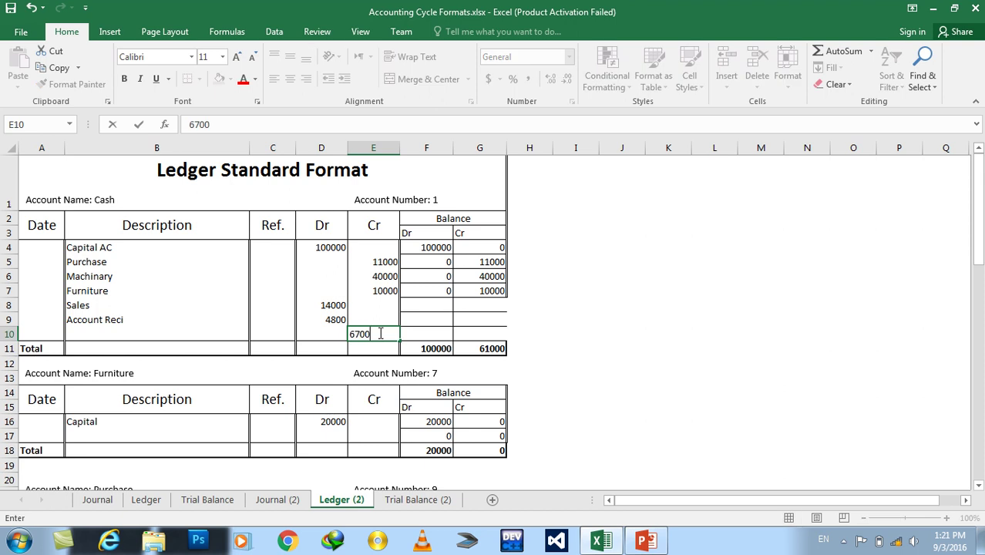
pyautogui.press('Left')
pyautogui.press('Left')
pyautogui.press('Left')
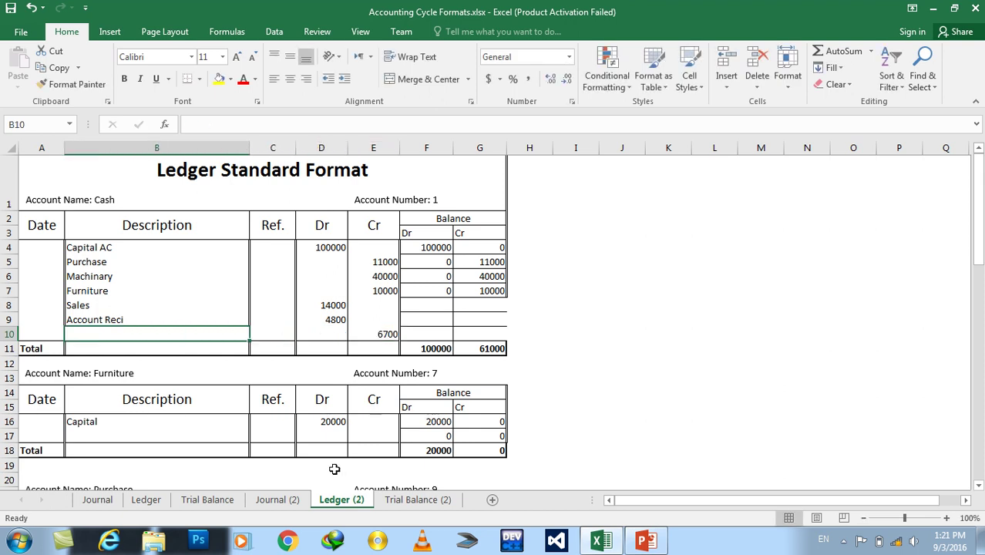
pyautogui.click(297, 500)
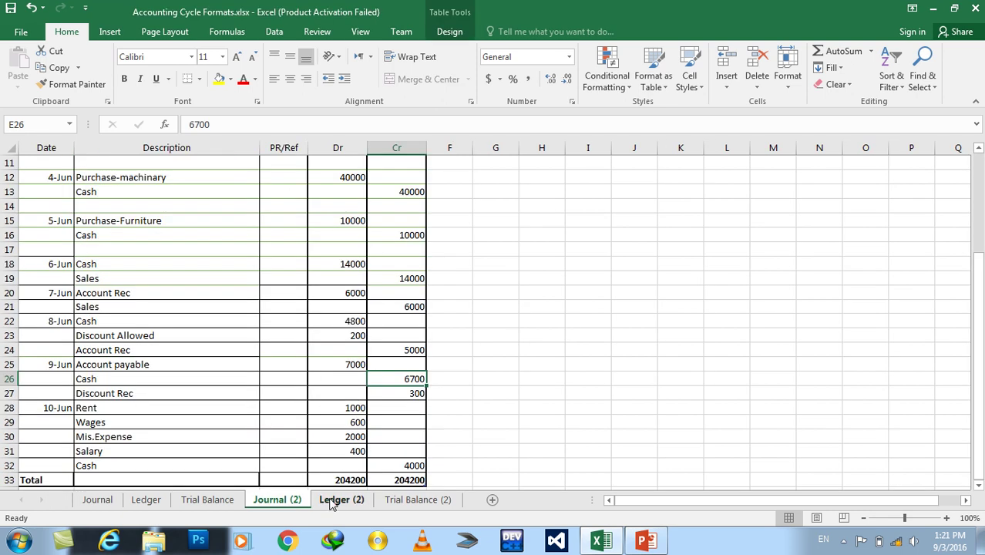
pyautogui.click(331, 500)
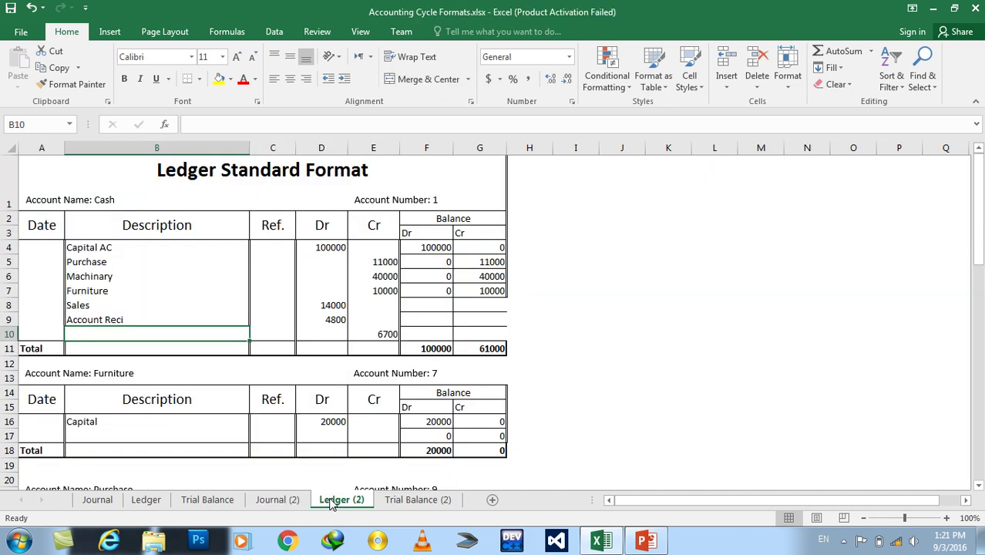
pyautogui.write('A')
pyautogui.write('Payab')
pyautogui.write('e')
pyautogui.press('Return')
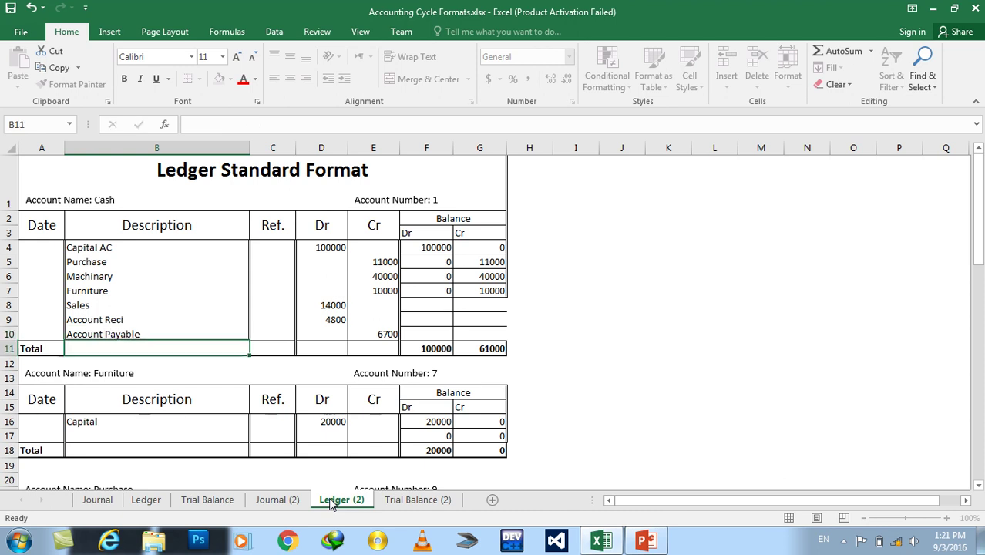
# - Add two blank rows above the Cash Total, then go back to Journal (2)
pyautogui.rightClick(9, 334)
pyautogui.click(62, 217)
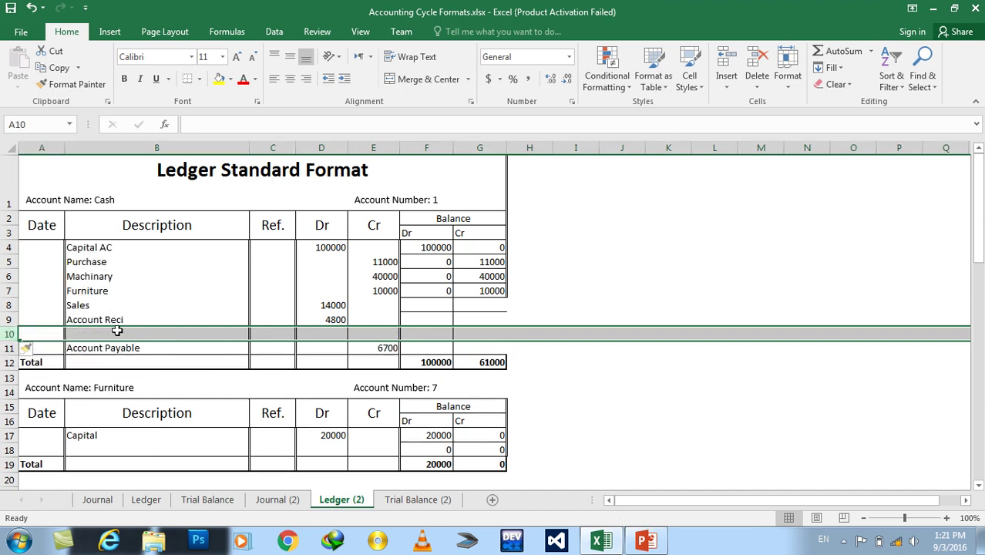
pyautogui.click(319, 346)
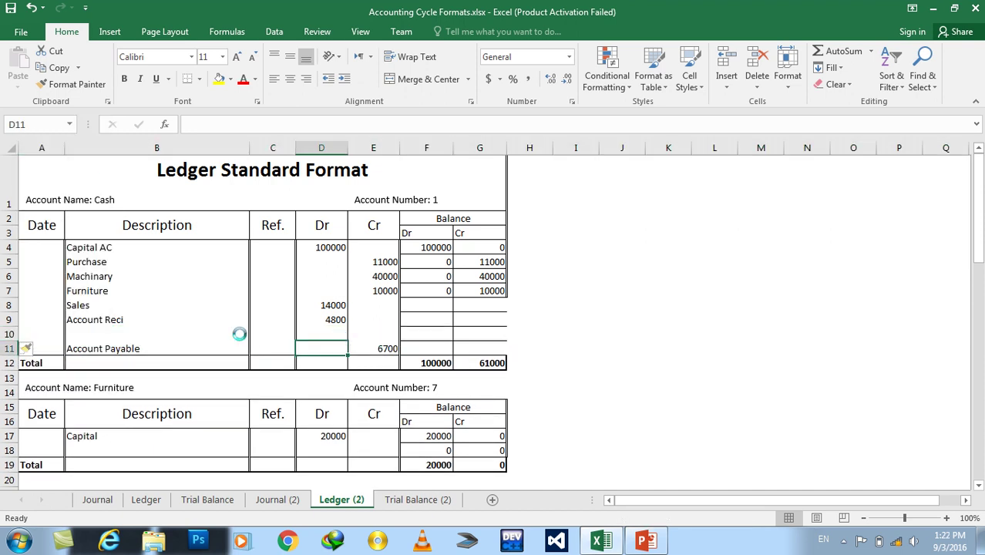
pyautogui.hotkey('ctrl', 'z')
pyautogui.rightClick(9, 349)
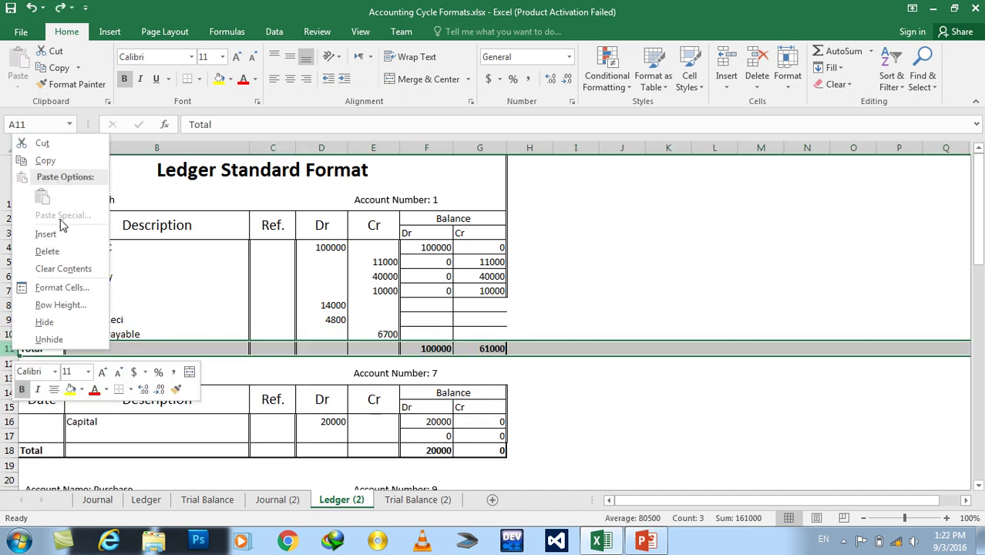
pyautogui.click(46, 235)
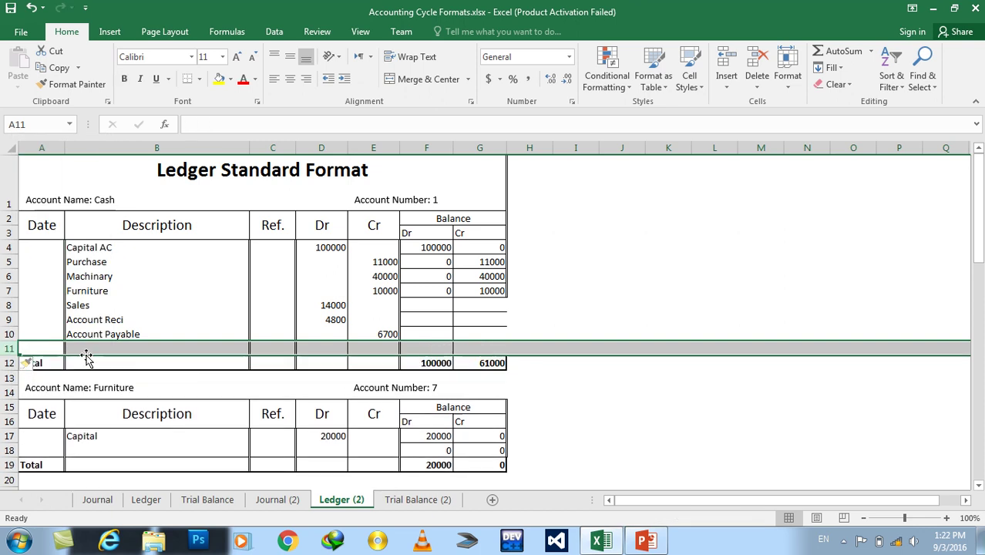
pyautogui.rightClick(9, 348)
pyautogui.click(43, 233)
pyautogui.click(161, 329)
pyautogui.click(277, 499)
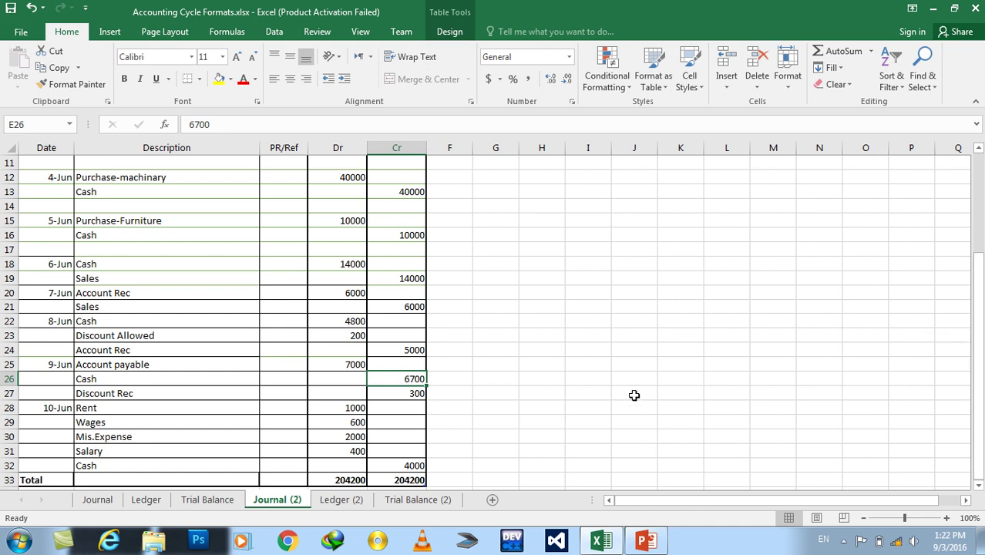
# - Post an Expenses credit of 4000 on row 11 of the Cash ledger, from the 10-Jun journal entry
pyautogui.click(118, 467)
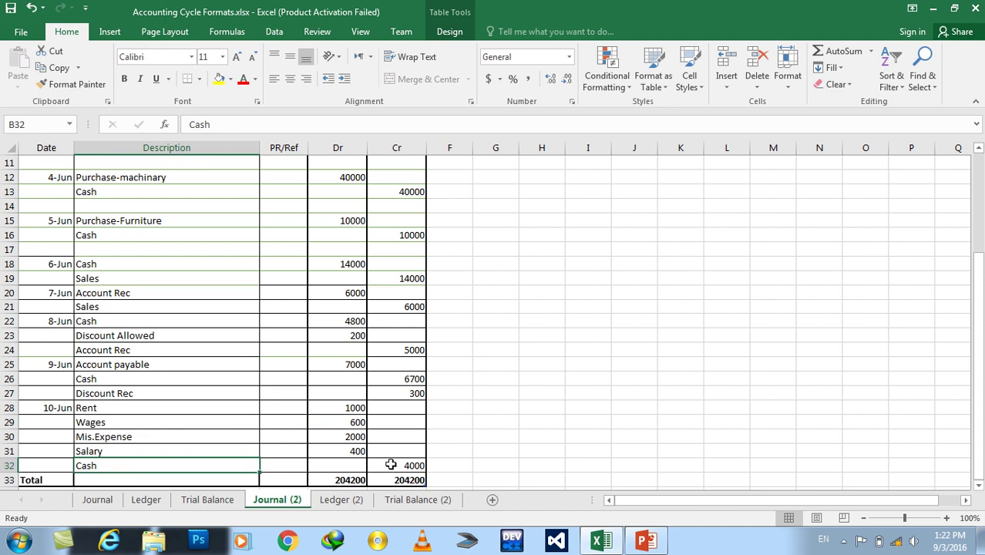
pyautogui.click(391, 465)
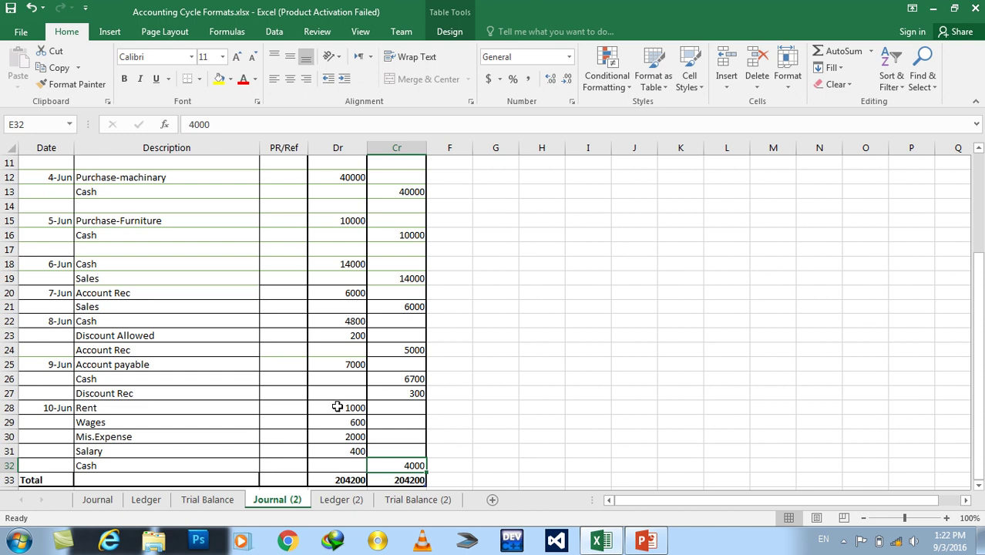
pyautogui.click(341, 500)
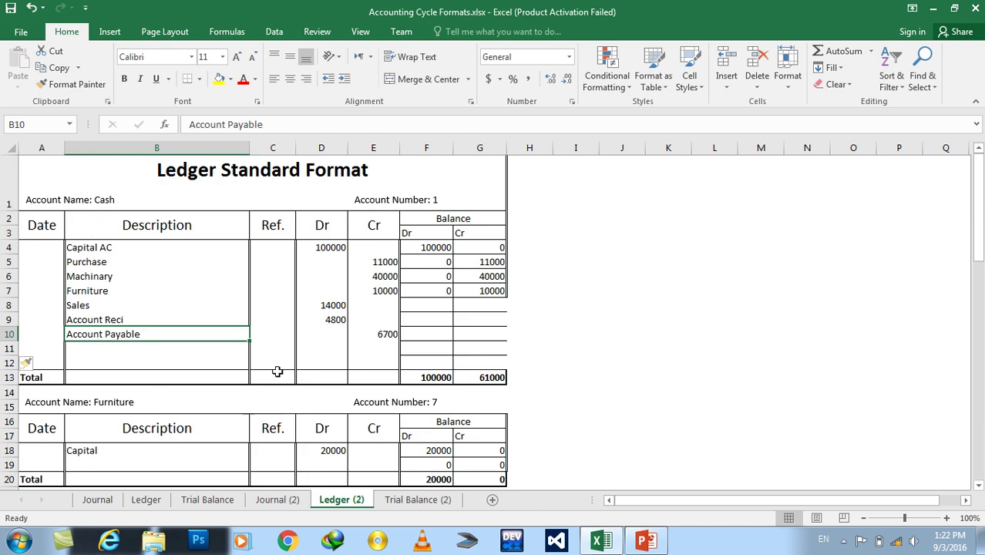
pyautogui.click(321, 355)
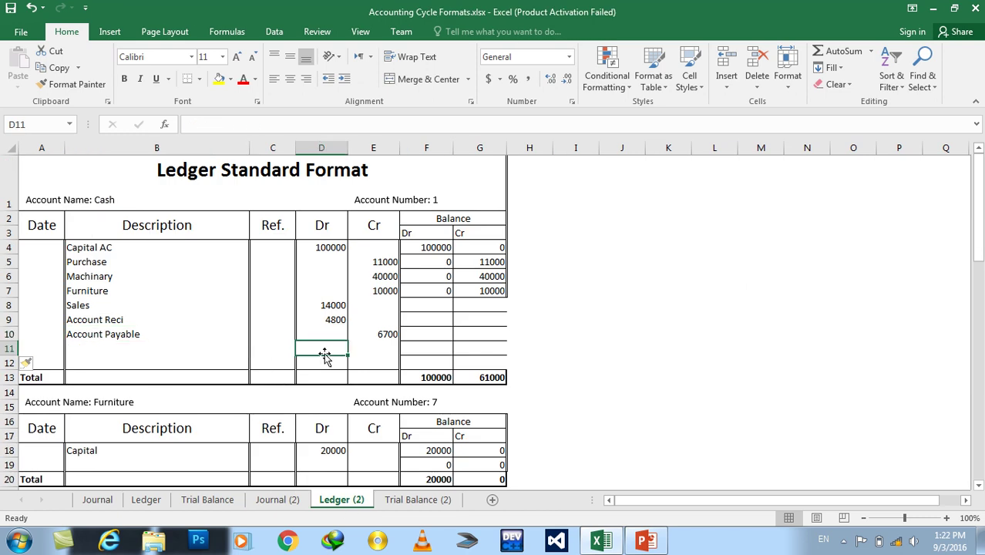
pyautogui.click(366, 356)
pyautogui.write('40')
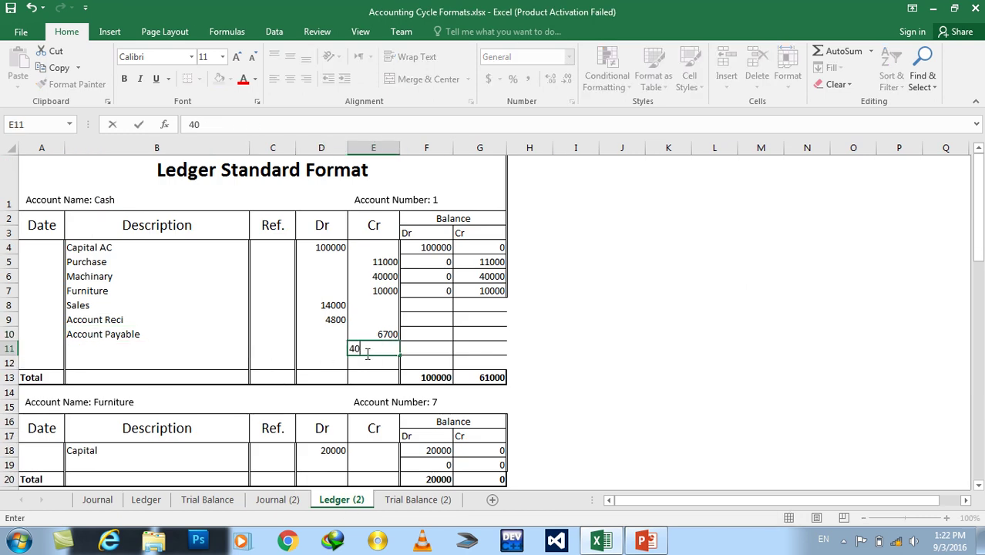
pyautogui.press('Return')
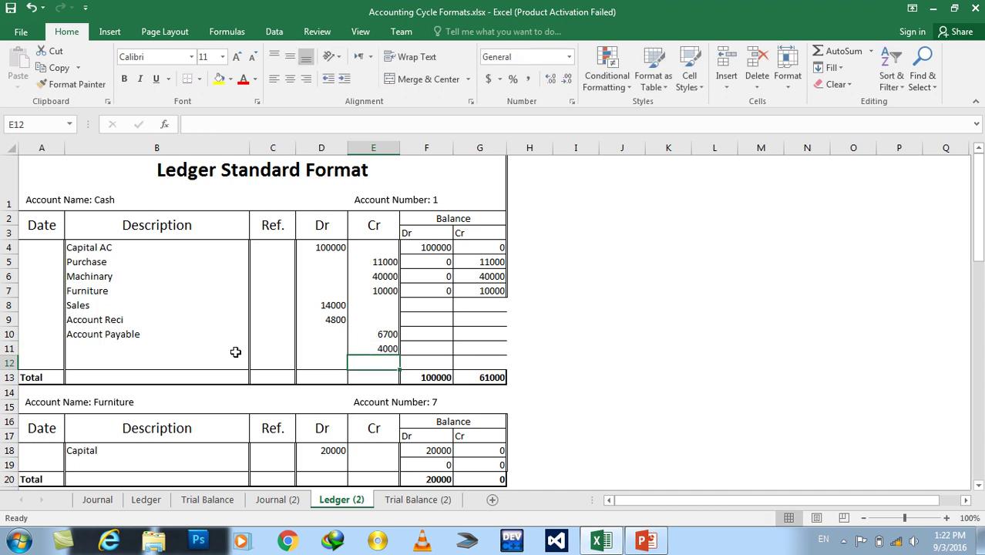
pyautogui.moveTo(176, 362); pyautogui.dragTo(173, 351)
pyautogui.click(174, 351)
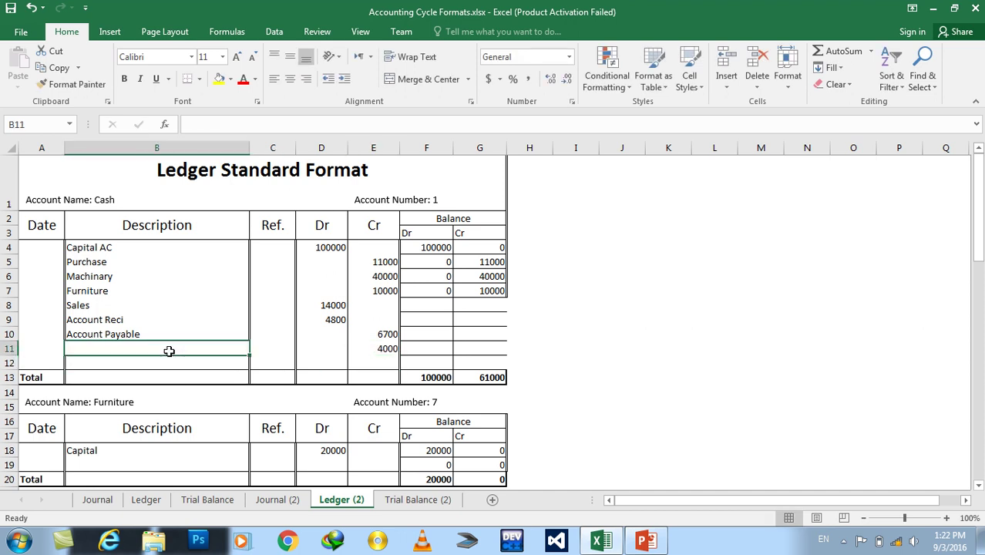
pyautogui.write('Expense')
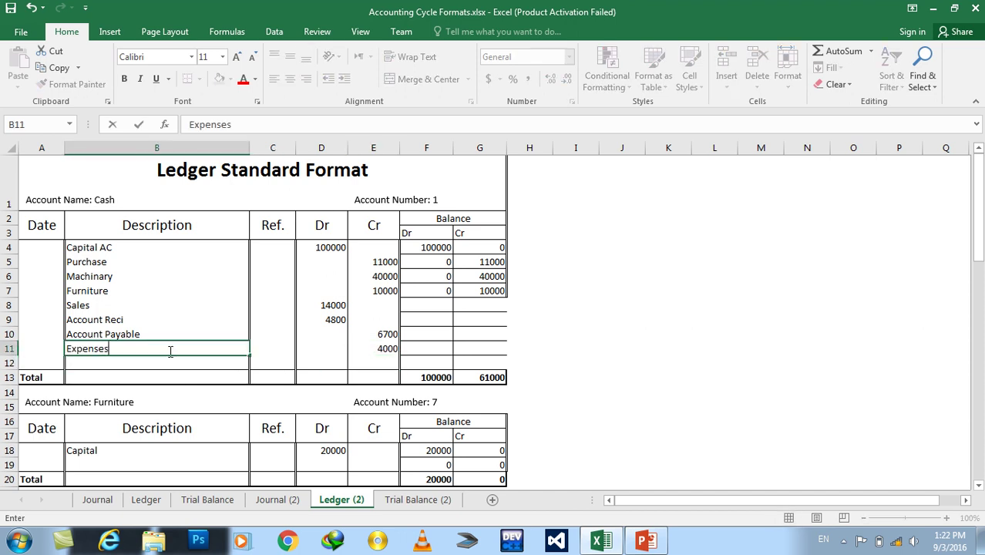
pyautogui.write('s')
pyautogui.press('Return')
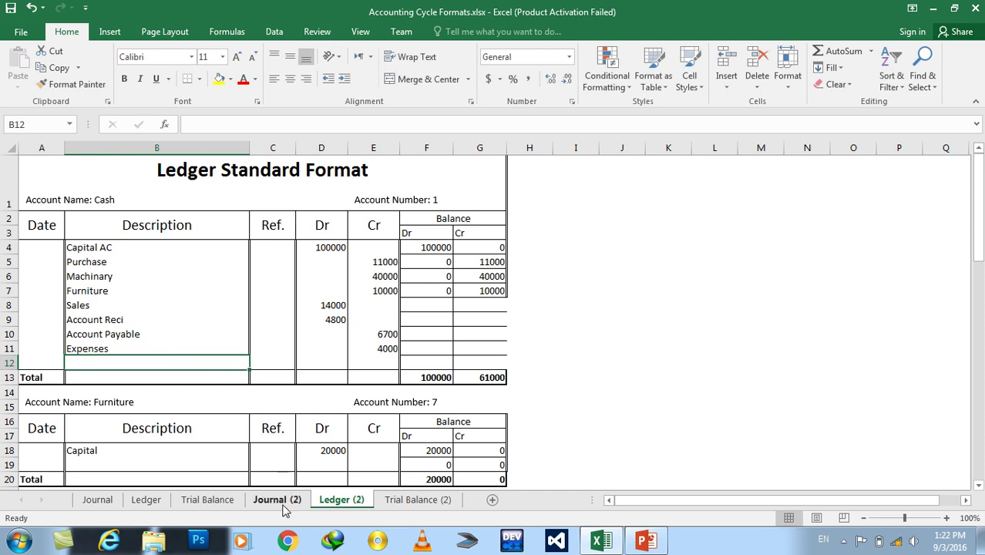
pyautogui.click(276, 499)
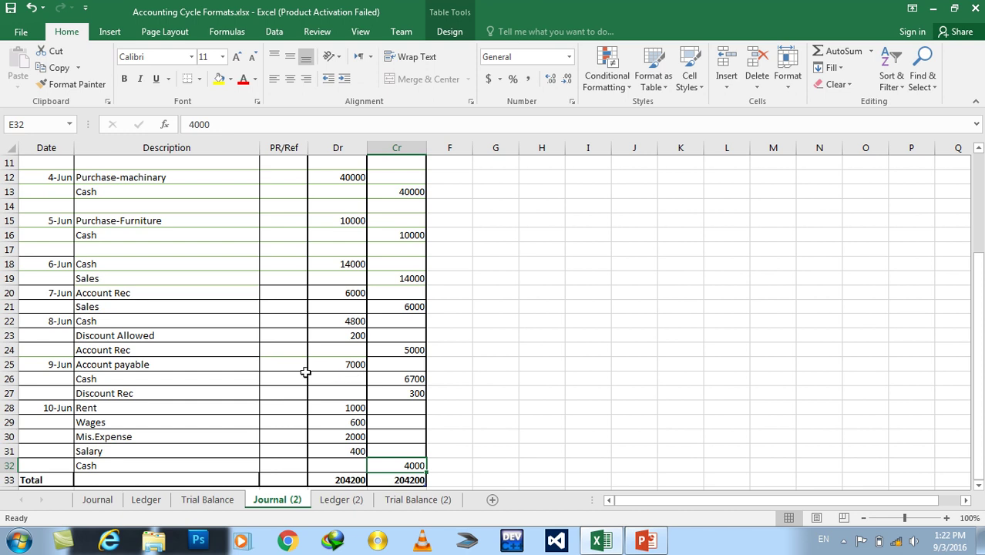
# - Rename the second ledger account from Furniture to Capital AC and change its number from 7 to 3
pyautogui.moveTo(977, 394); pyautogui.dragTo(977, 385)
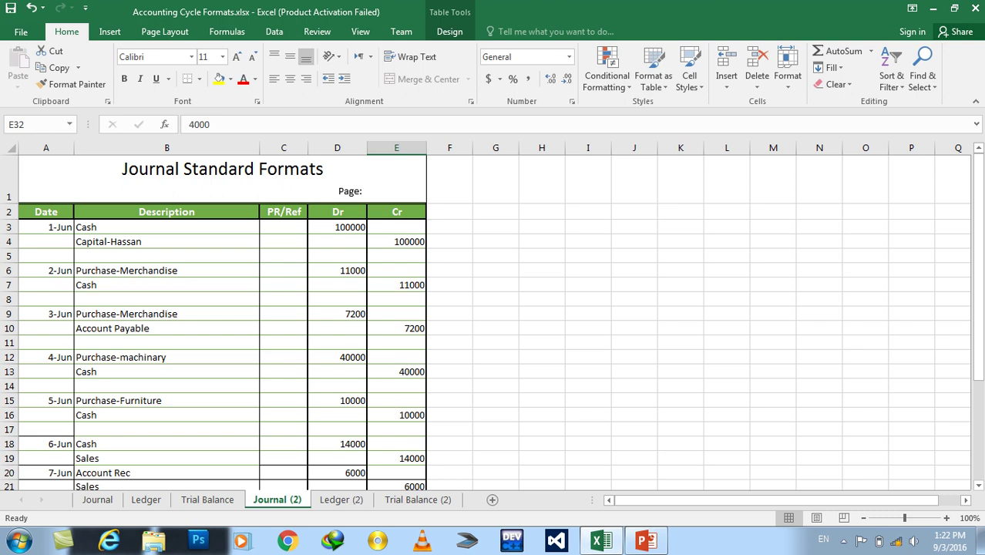
pyautogui.moveTo(982, 331); pyautogui.dragTo(980, 343)
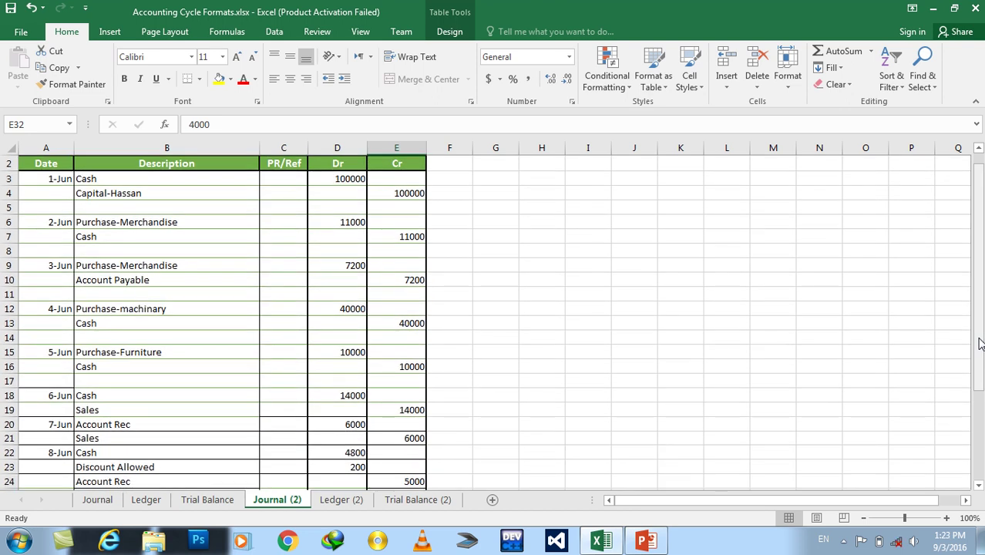
pyautogui.click(173, 192)
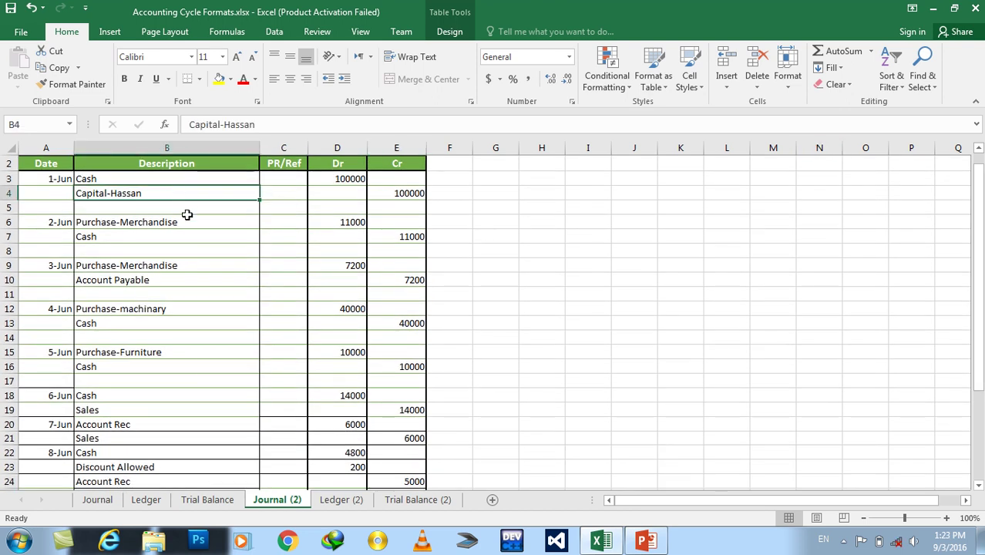
pyautogui.click(340, 502)
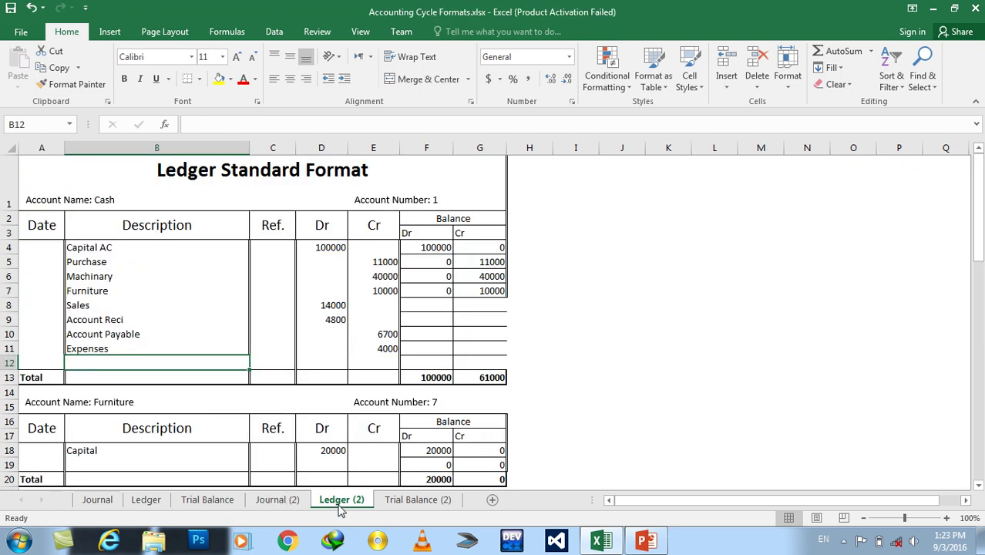
pyautogui.click(115, 401)
pyautogui.doubleClick(116, 400)
pyautogui.write('Capital AC')
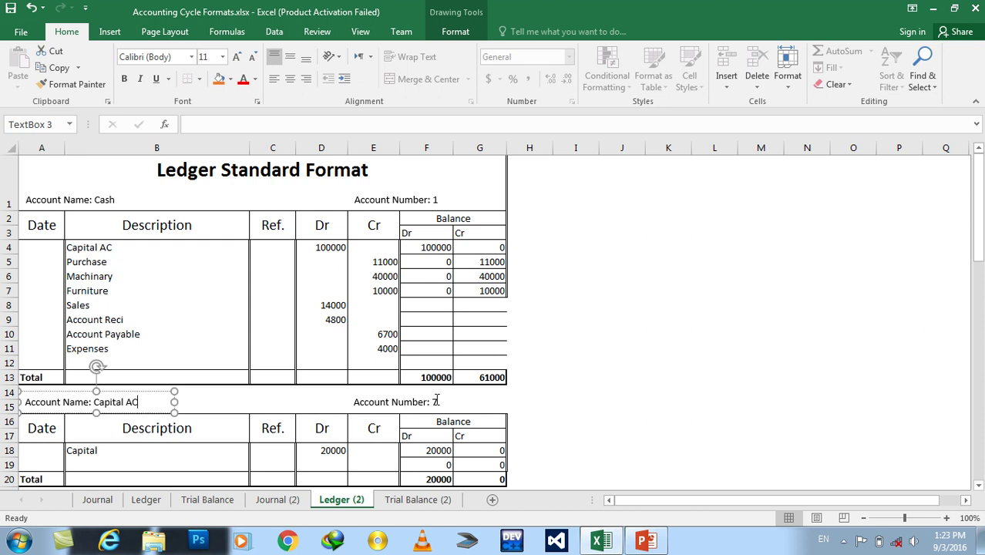
pyautogui.click(435, 401)
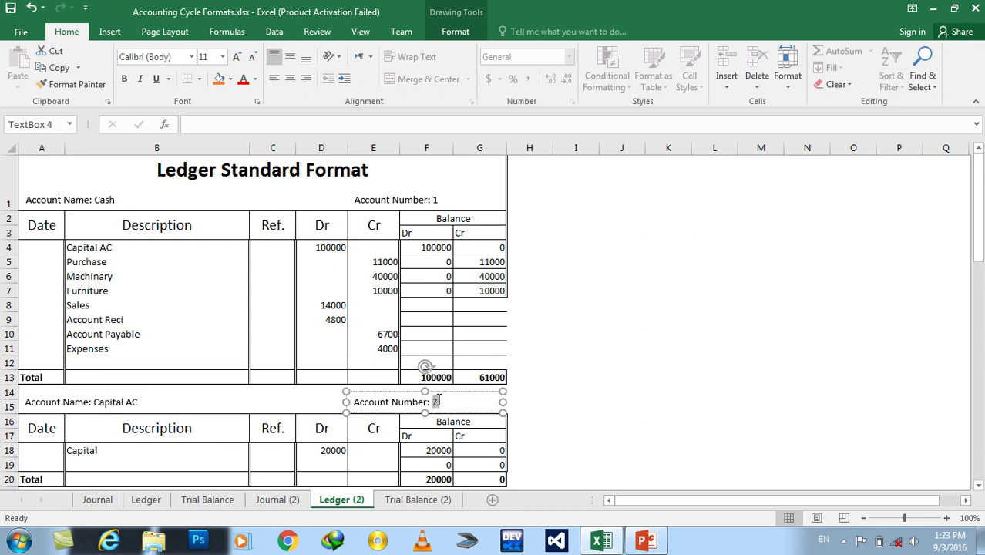
pyautogui.write('3')
pyautogui.click(535, 403)
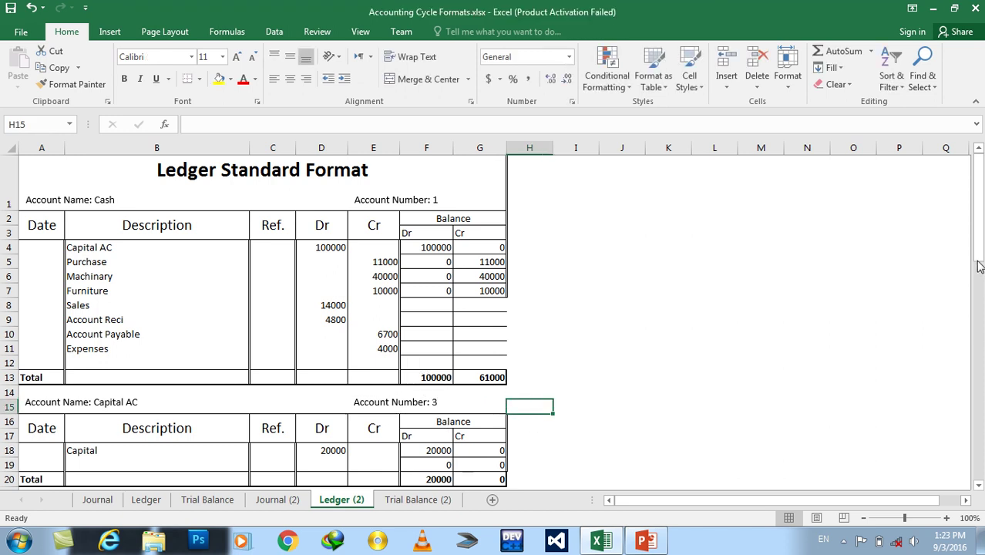
pyautogui.moveTo(977, 231); pyautogui.dragTo(977, 245)
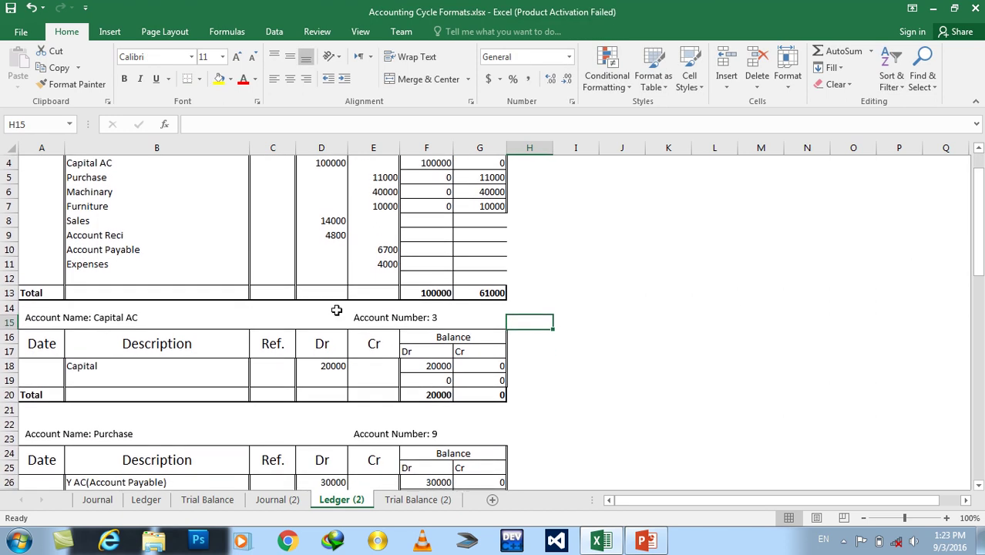
# - Total the Cash ledger's Dr and Cr amount columns in D13 and E13 with AutoSum
pyautogui.click(321, 293)
pyautogui.hotkey('alt', '=')
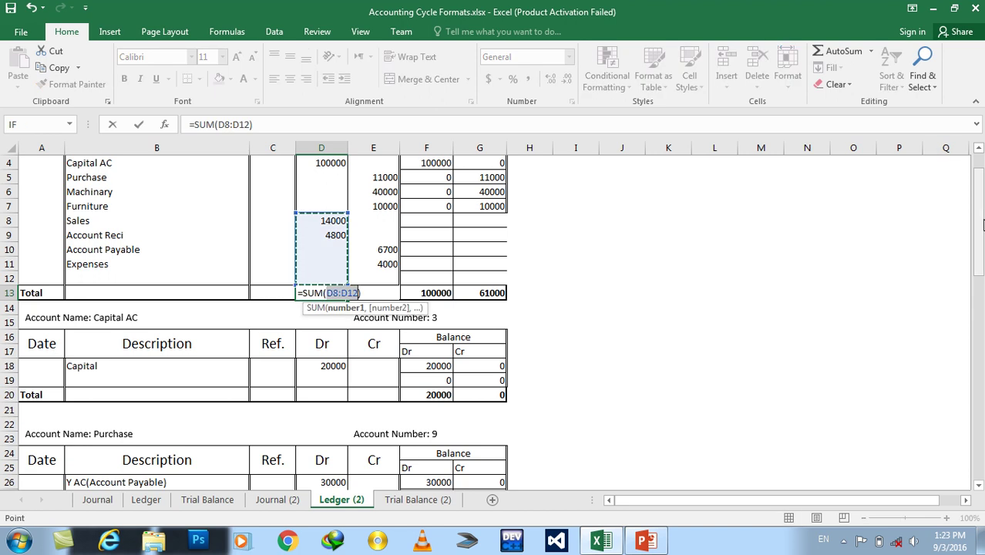
pyautogui.moveTo(977, 224); pyautogui.dragTo(977, 202)
pyautogui.moveTo(331, 250); pyautogui.dragTo(317, 360)
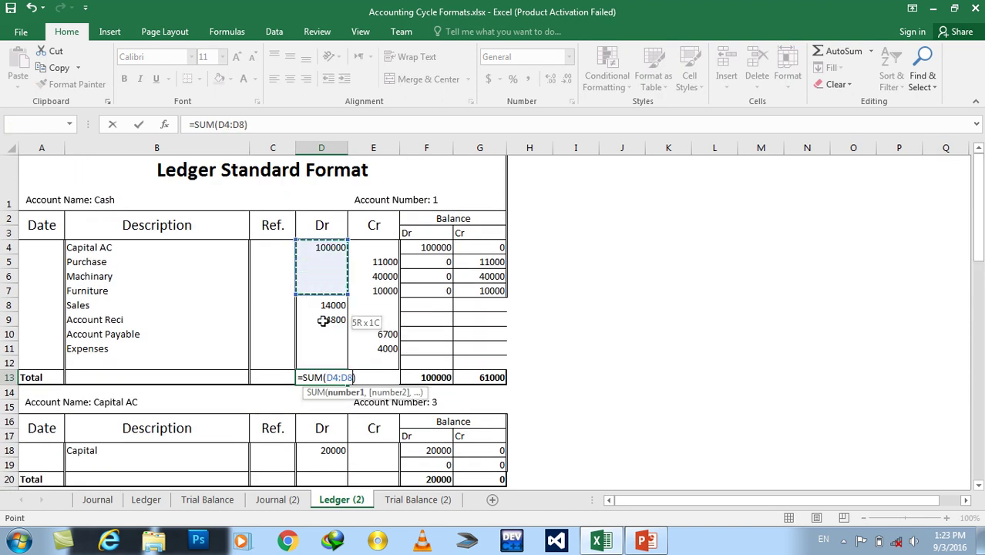
pyautogui.press('Return')
pyautogui.press('Up')
pyautogui.press('Right')
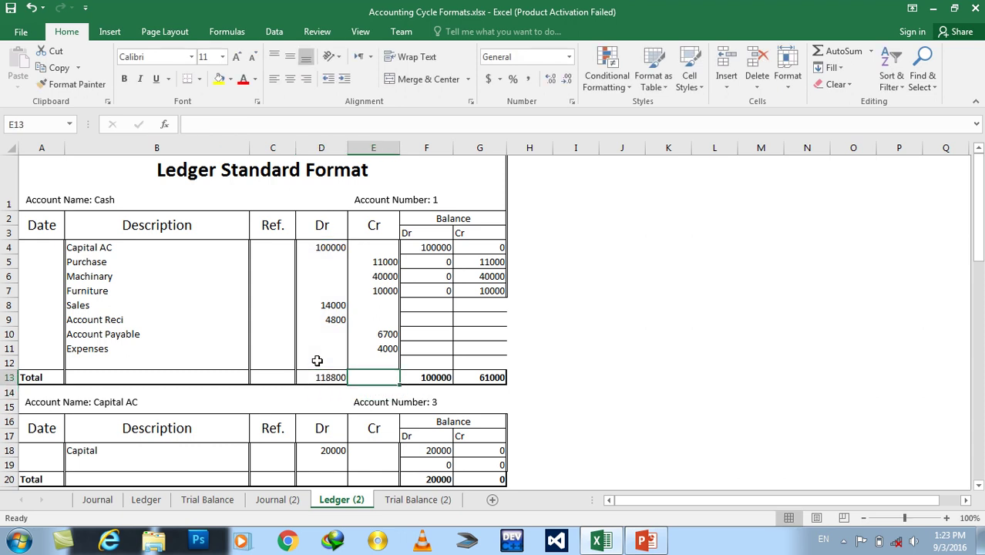
pyautogui.hotkey('alt', '=')
pyautogui.moveTo(383, 248); pyautogui.dragTo(379, 360)
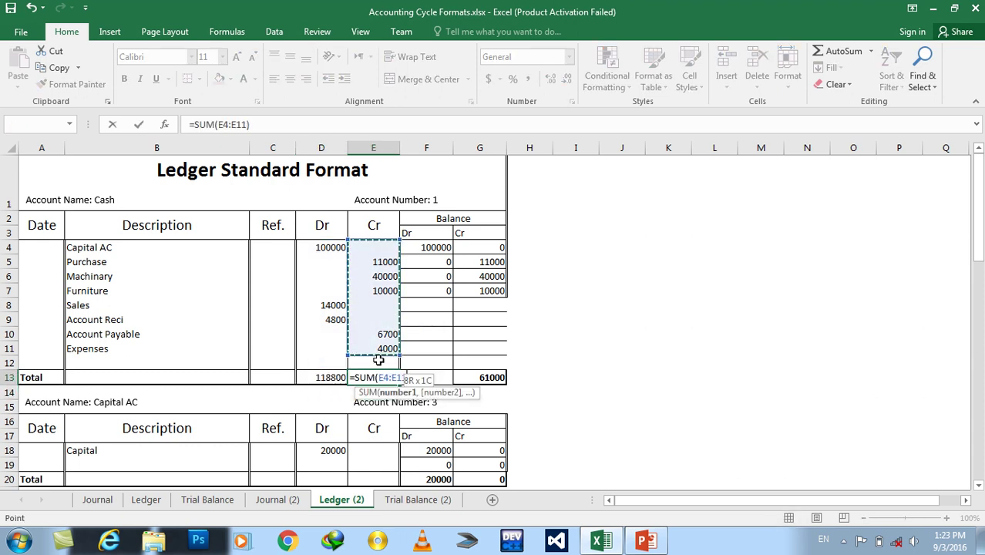
pyautogui.press('Return')
# - Add AutoSum totals for the balance columns in F13 and G13
pyautogui.click(433, 378)
pyautogui.hotkey('alt', '=')
pyautogui.moveTo(431, 247); pyautogui.dragTo(429, 357)
pyautogui.press('Return')
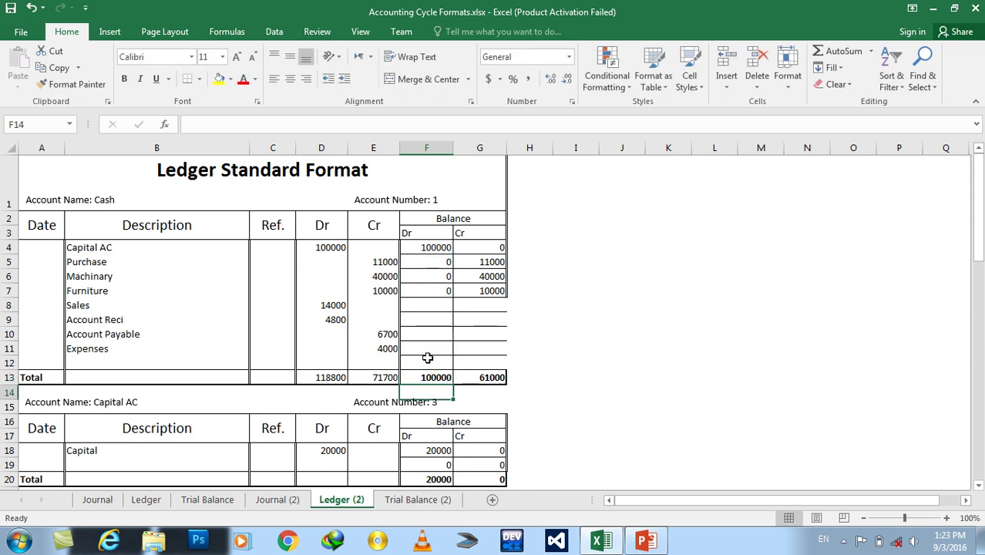
pyautogui.click(476, 376)
pyautogui.hotkey('alt', '=')
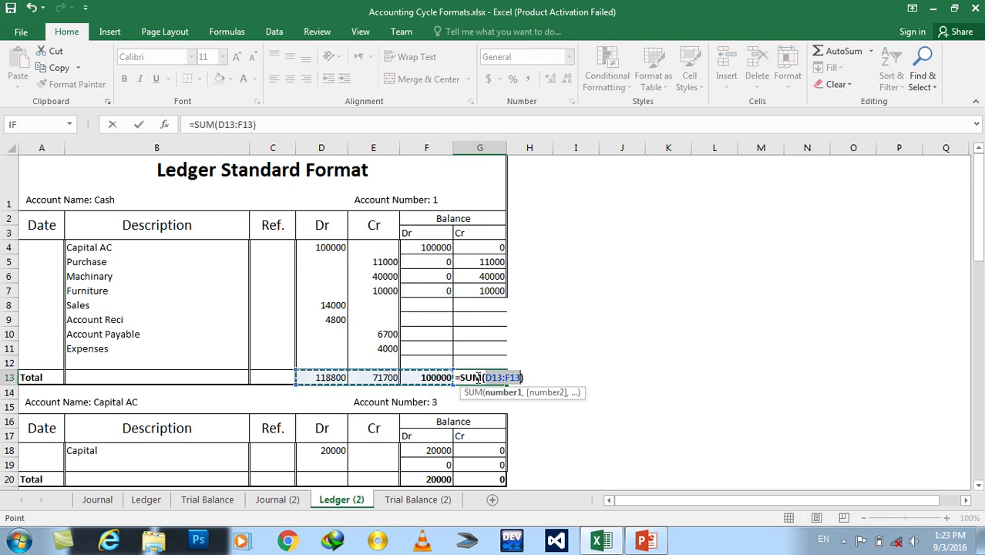
pyautogui.moveTo(479, 247); pyautogui.dragTo(471, 358)
pyautogui.press('Return')
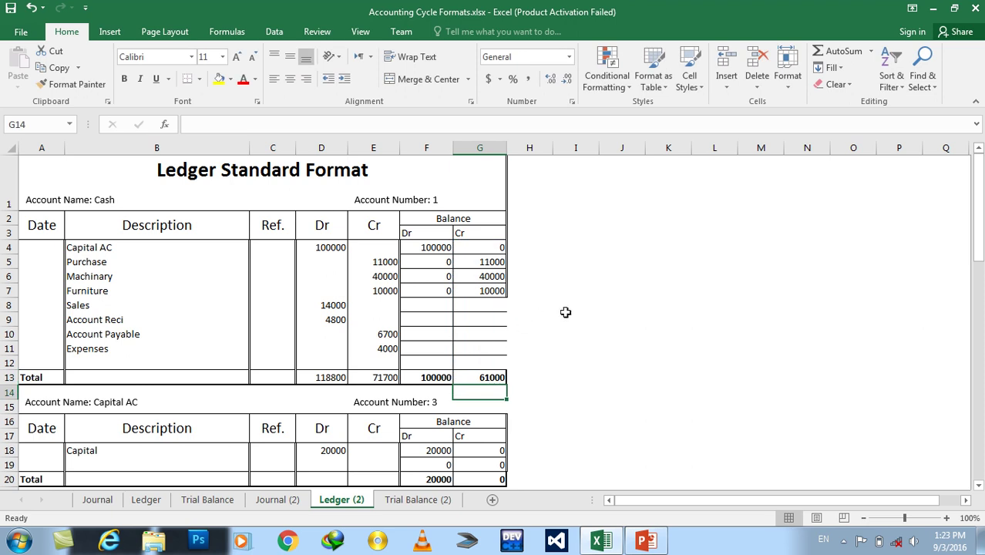
# - Fill the Cr and Dr running balance formulas down to row 12, giving 118800 and 71700
pyautogui.click(559, 314)
pyautogui.click(492, 305)
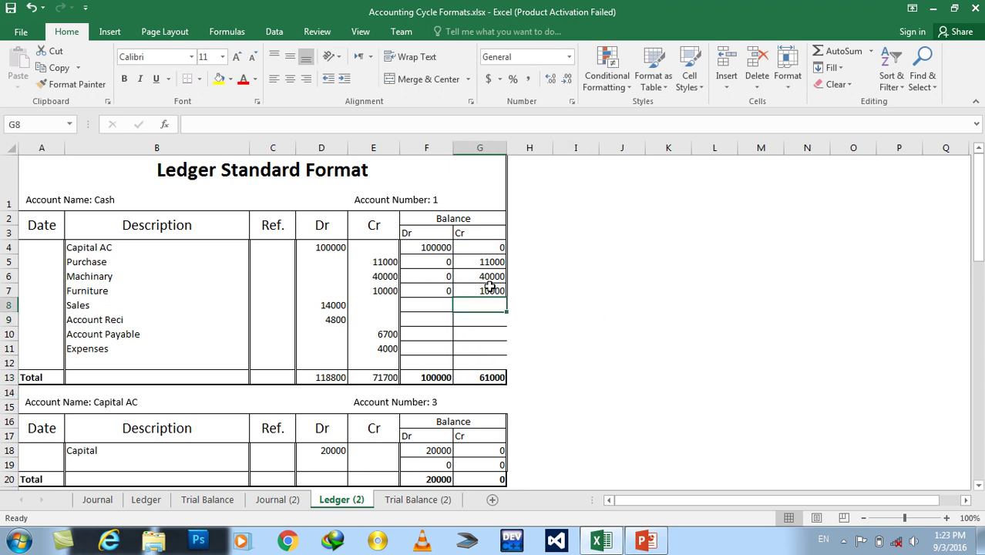
pyautogui.moveTo(486, 247); pyautogui.dragTo(488, 360)
pyautogui.moveTo(422, 244); pyautogui.dragTo(420, 366)
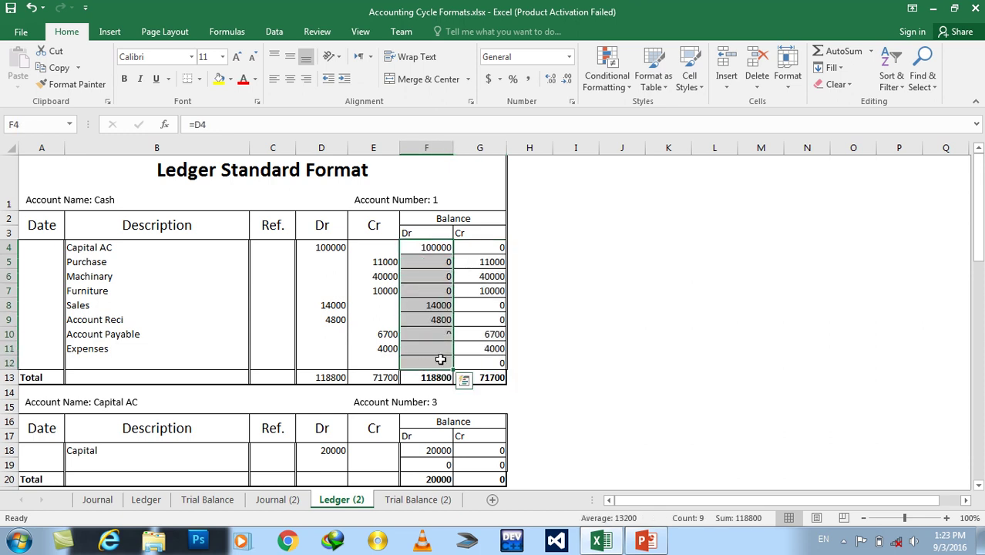
pyautogui.click(580, 332)
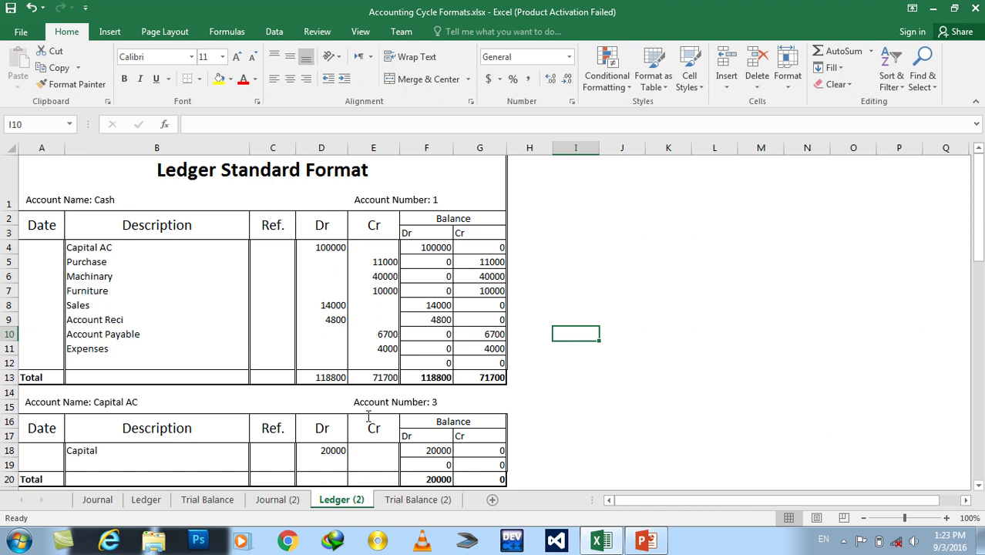
pyautogui.scroll(-2, 979, 494)
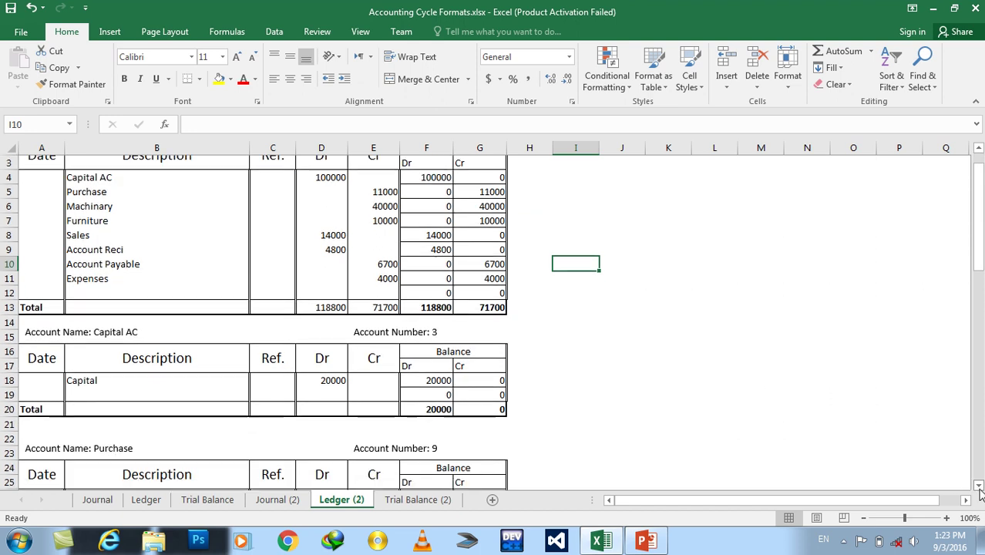
# - Replace the Capital AC entry's 20000 debit with a 100000 credit, per the Journal (2) entry
pyautogui.click(279, 499)
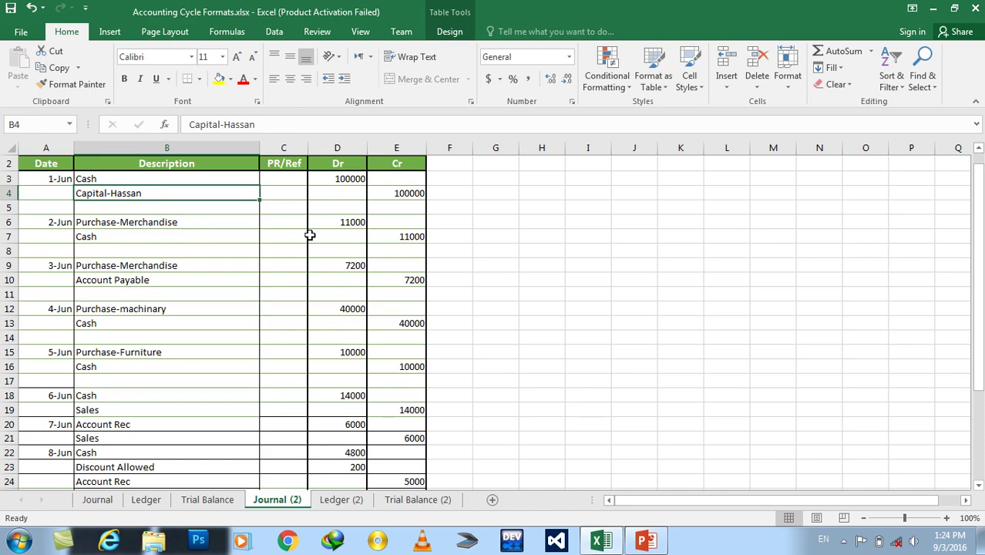
pyautogui.click(399, 196)
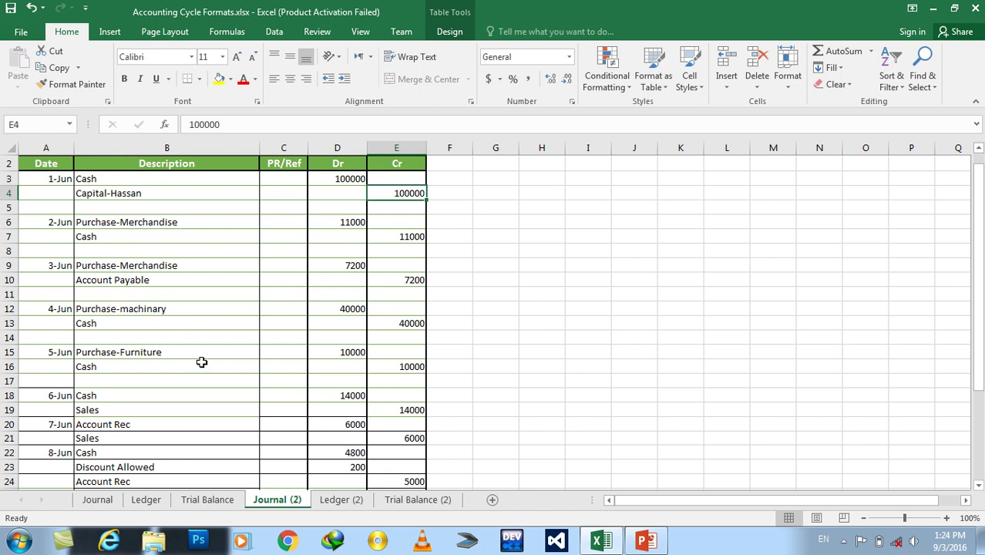
pyautogui.click(341, 503)
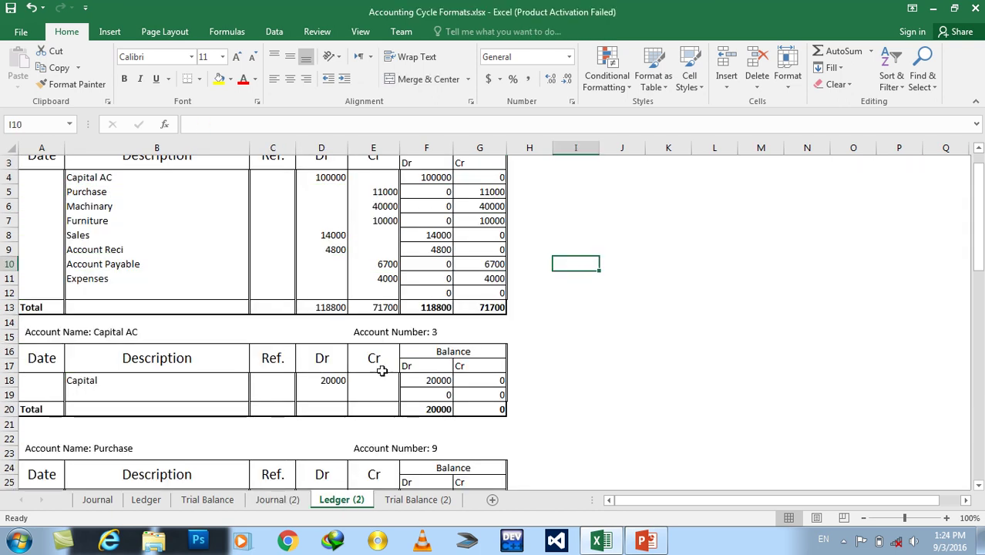
pyautogui.click(331, 379)
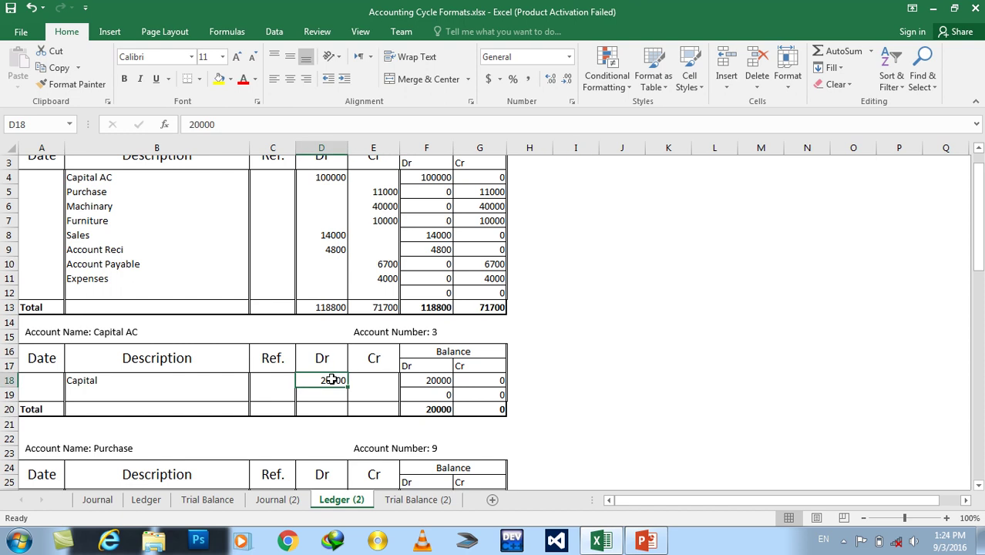
pyautogui.press('Delete')
pyautogui.press('Right')
pyautogui.write('10000')
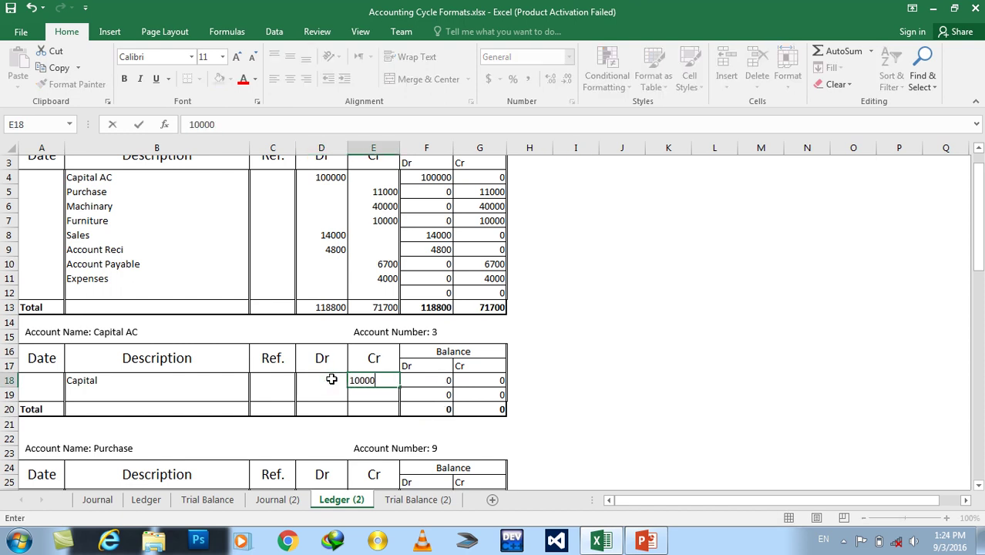
pyautogui.press('Return')
# - Enter Cash as the description of the Capital AC entry in B18
pyautogui.press('Left')
pyautogui.press('Left')
pyautogui.press('Up')
pyautogui.press('Left')
pyautogui.write('Ca')
pyautogui.press('Return')
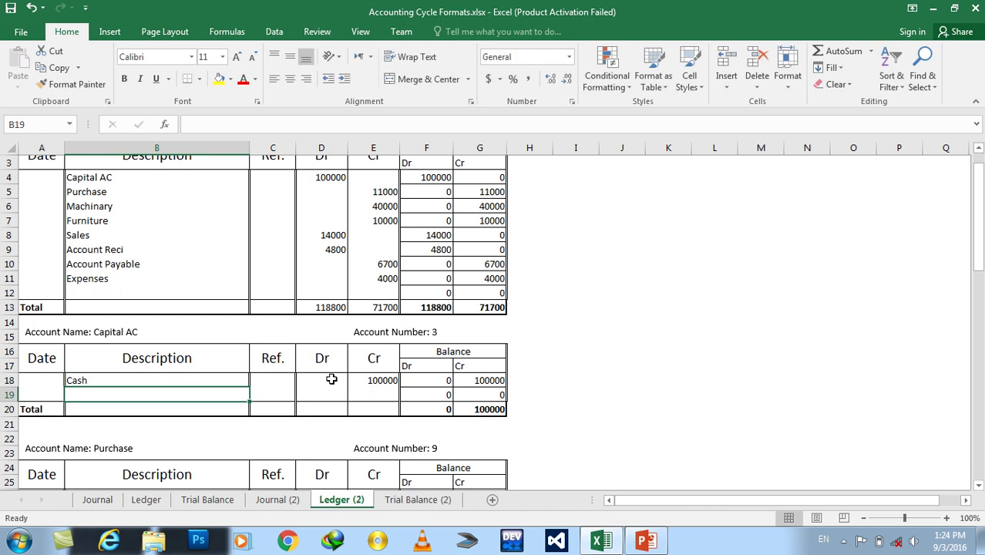
pyautogui.click(277, 500)
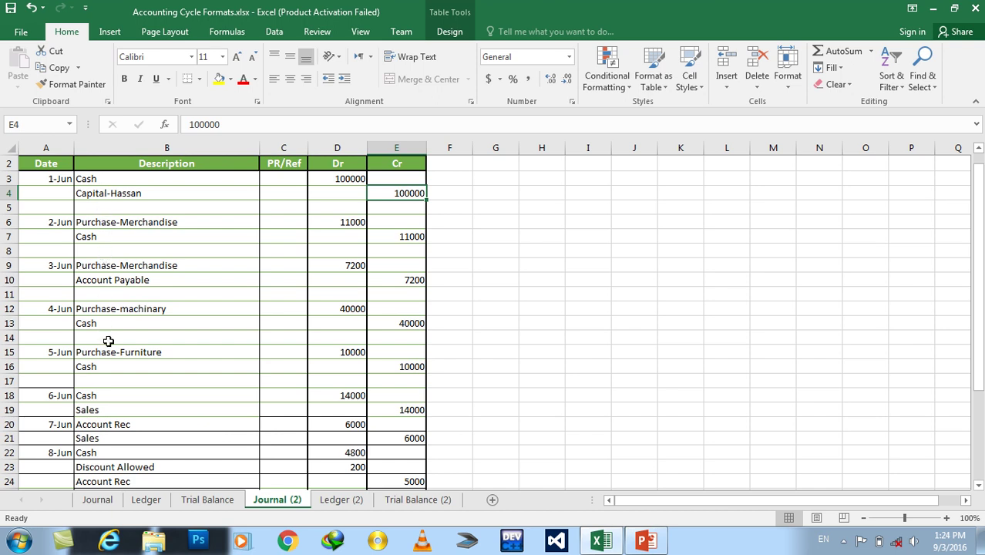
# - Clear the old Y AC(Account Payable) description in B26 and its 30000 debit in D26
pyautogui.moveTo(981, 250); pyautogui.dragTo(978, 250)
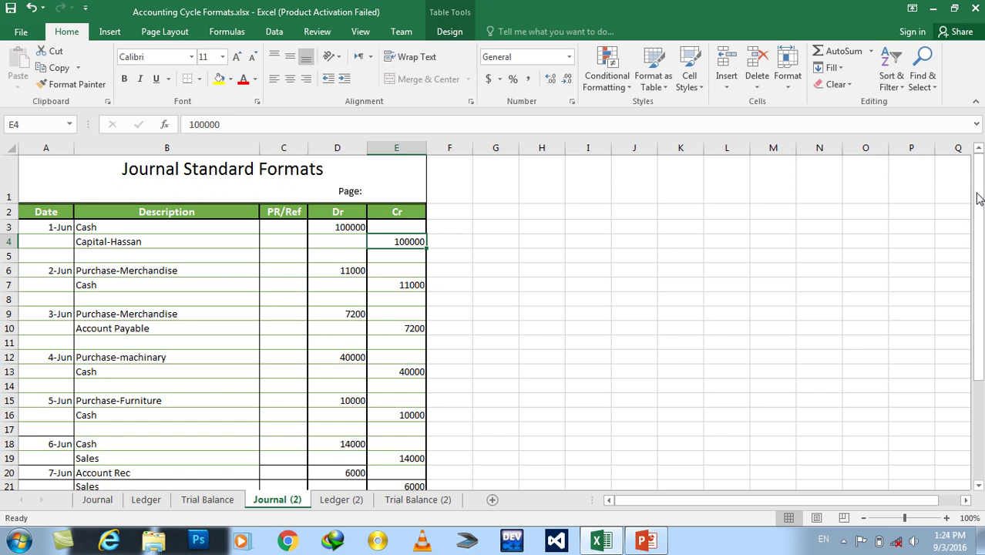
pyautogui.click(110, 273)
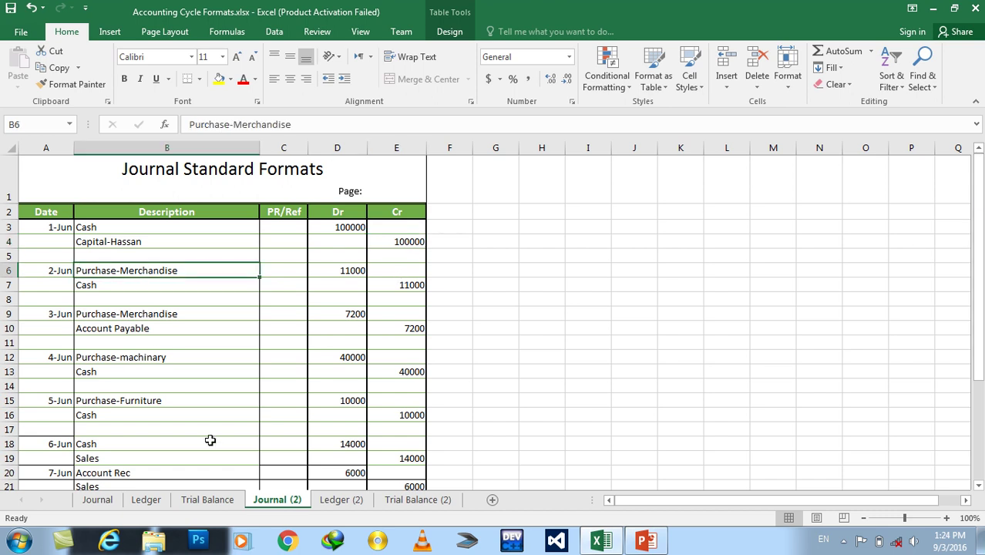
pyautogui.click(336, 500)
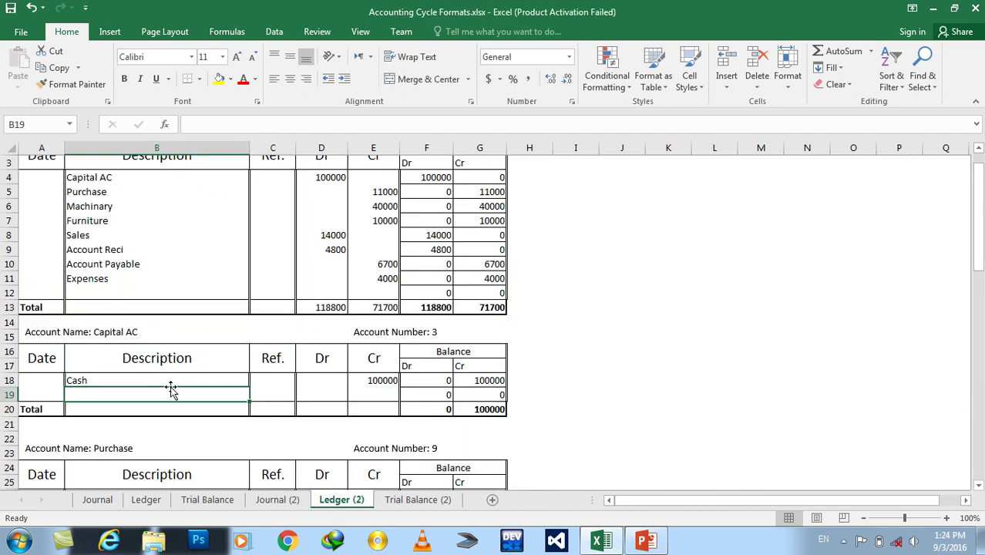
pyautogui.moveTo(982, 240); pyautogui.dragTo(982, 287)
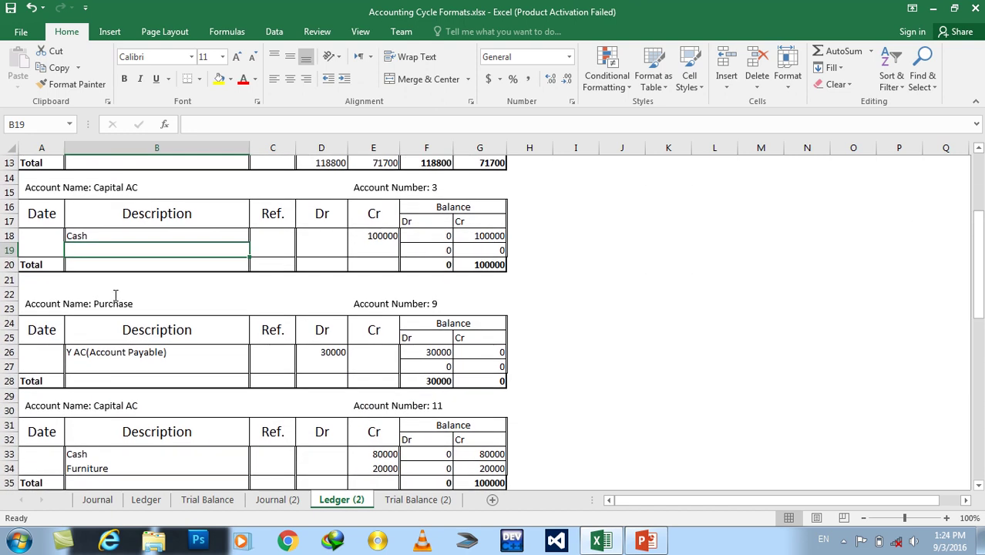
pyautogui.click(89, 354)
pyautogui.press('Delete')
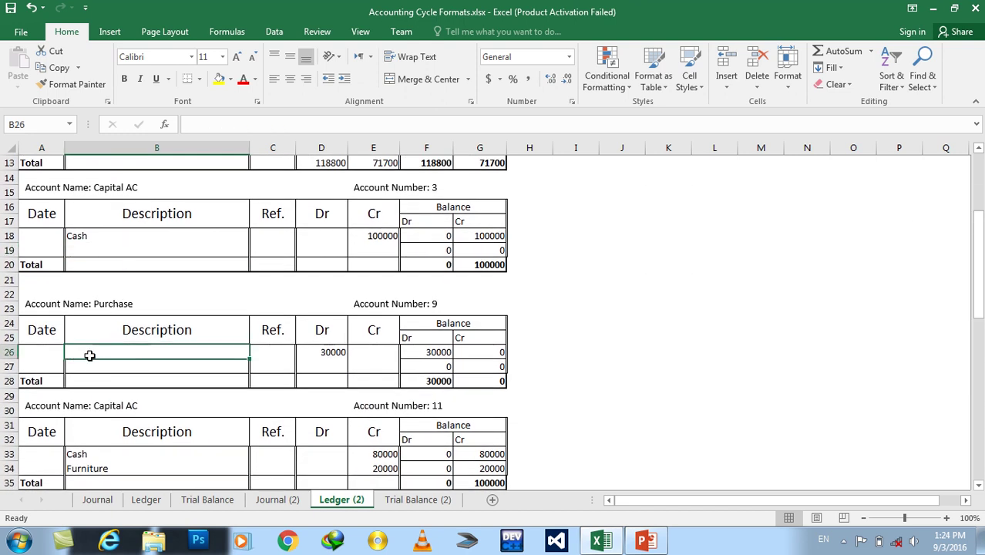
pyautogui.press('Tab')
pyautogui.press('Tab')
pyautogui.press('Delete')
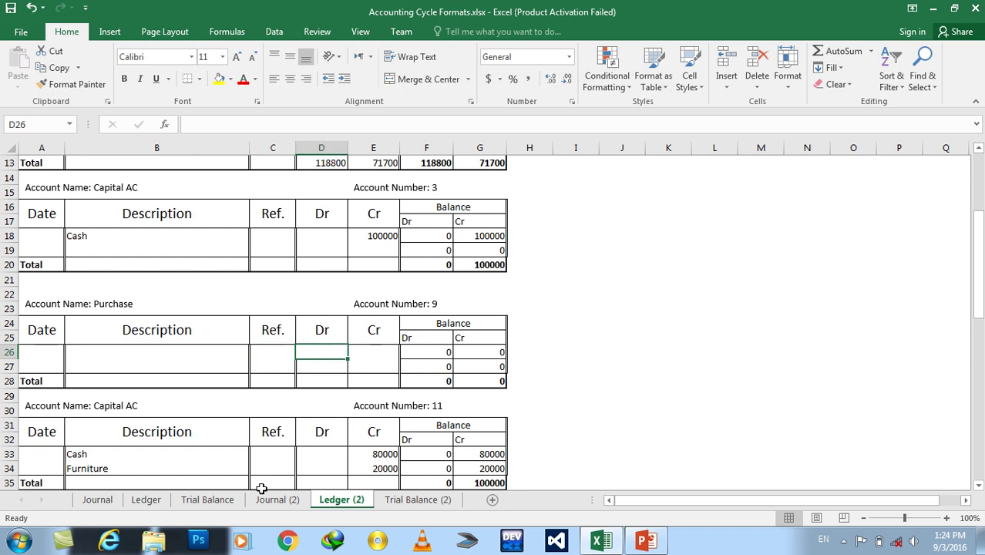
pyautogui.click(274, 499)
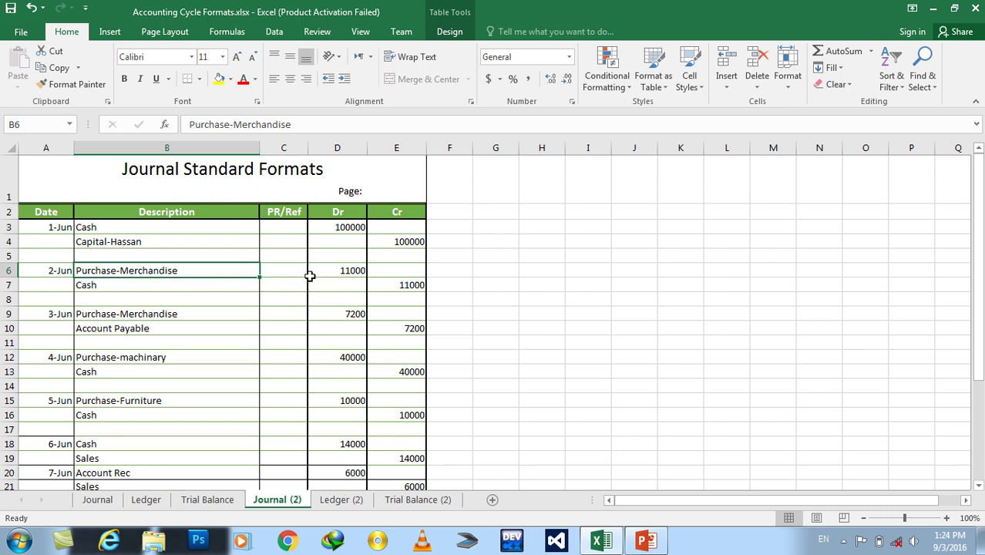
# - Post Cash with an 11000 debit on row 26 of the Purchase ledger
pyautogui.click(333, 499)
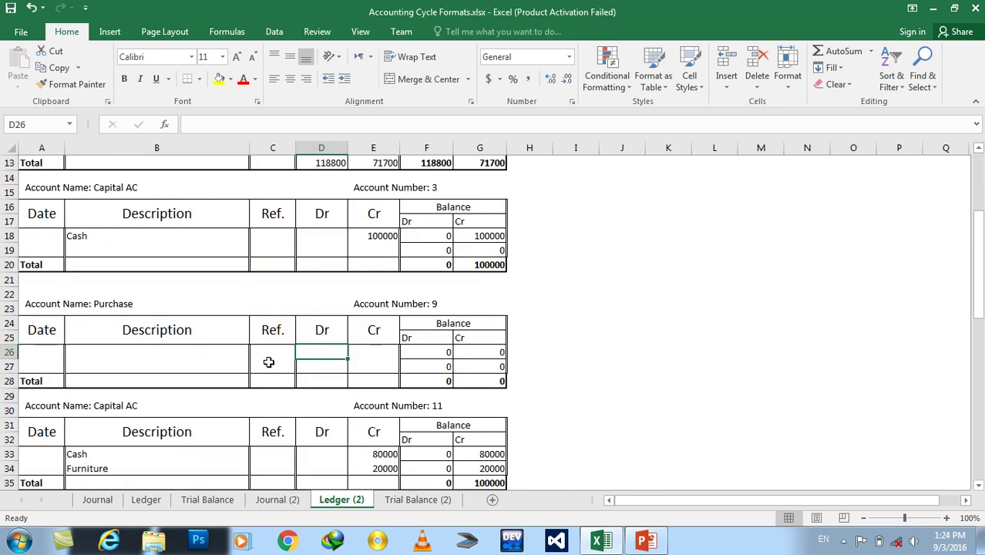
pyautogui.write('1100')
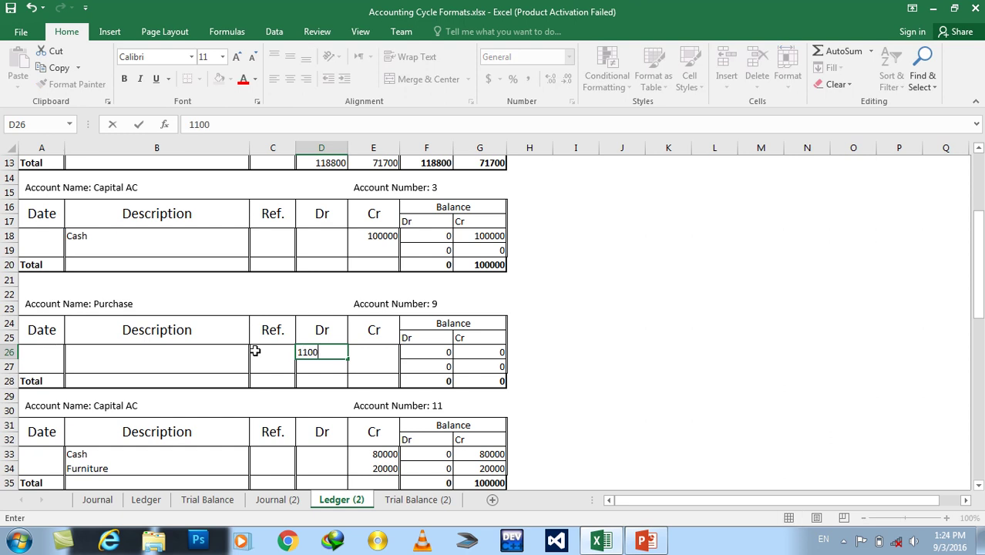
pyautogui.press('Left')
pyautogui.press('Left')
pyautogui.write('Cash')
pyautogui.press('Right')
pyautogui.press('Right')
pyautogui.press('Right')
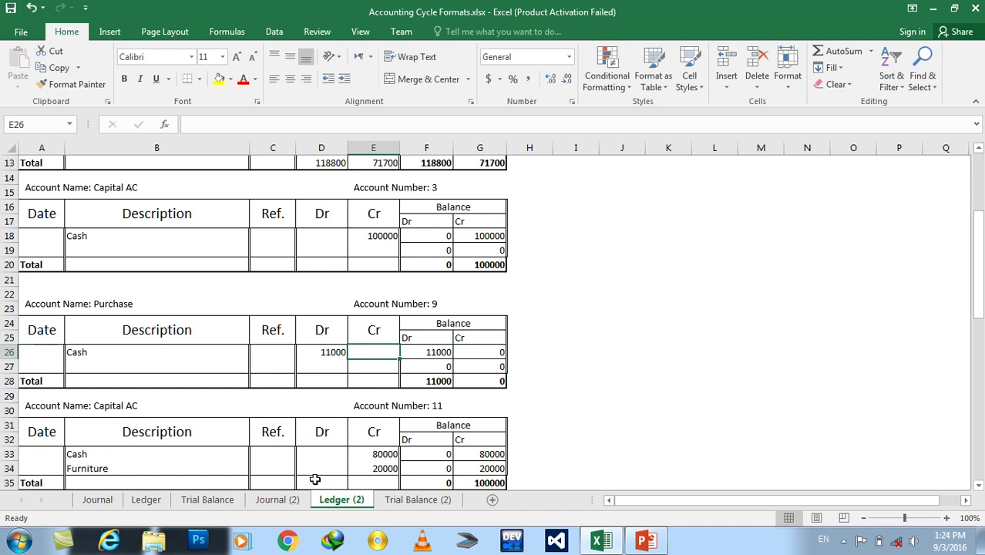
pyautogui.click(292, 500)
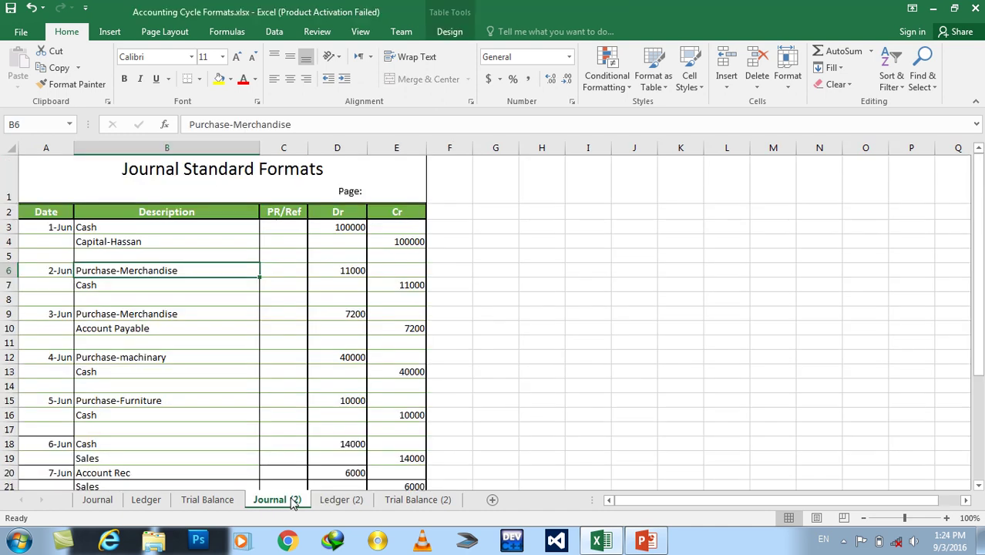
# - Add an Account Payable debit of 7200 on row 27, per the 3-Jun journal entry
pyautogui.click(158, 316)
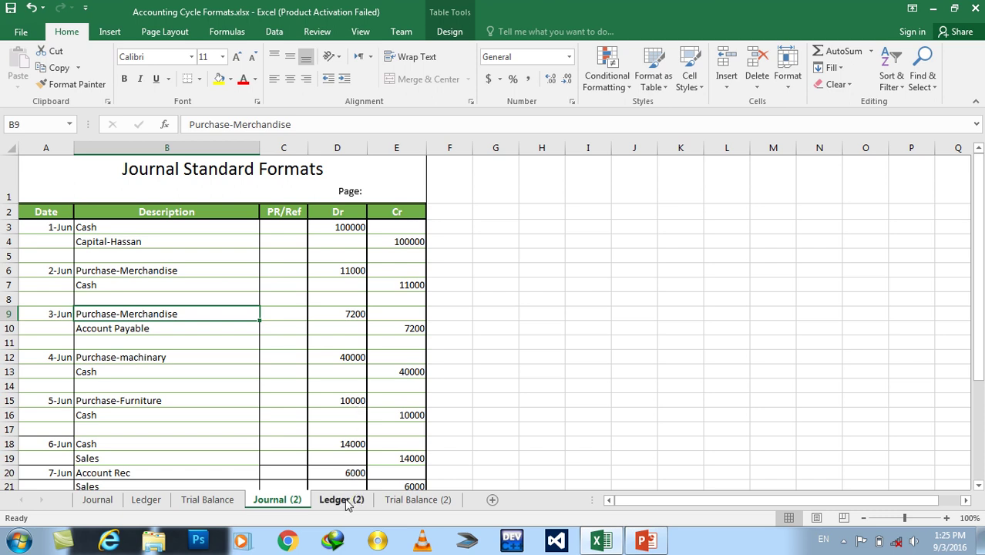
pyautogui.click(342, 501)
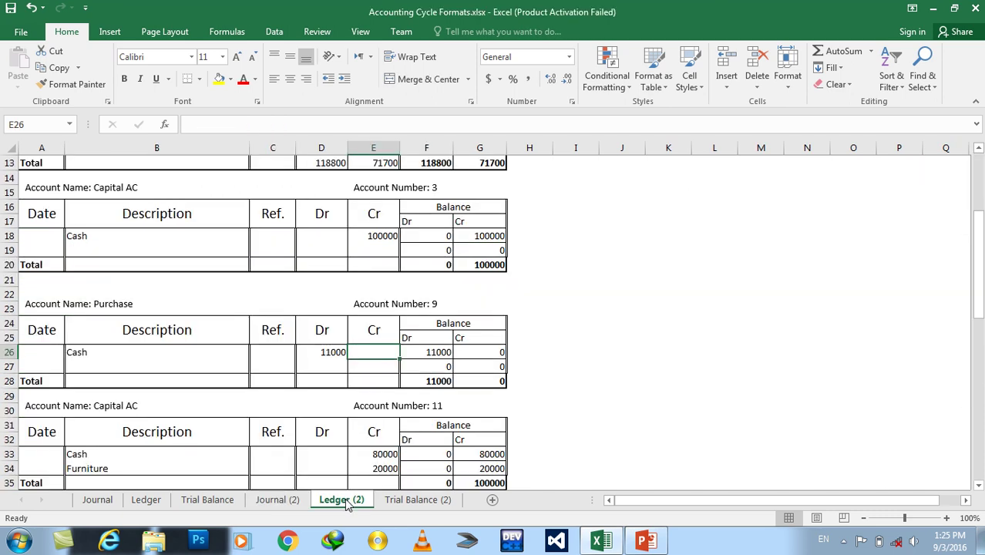
pyautogui.click(332, 364)
pyautogui.write('7200')
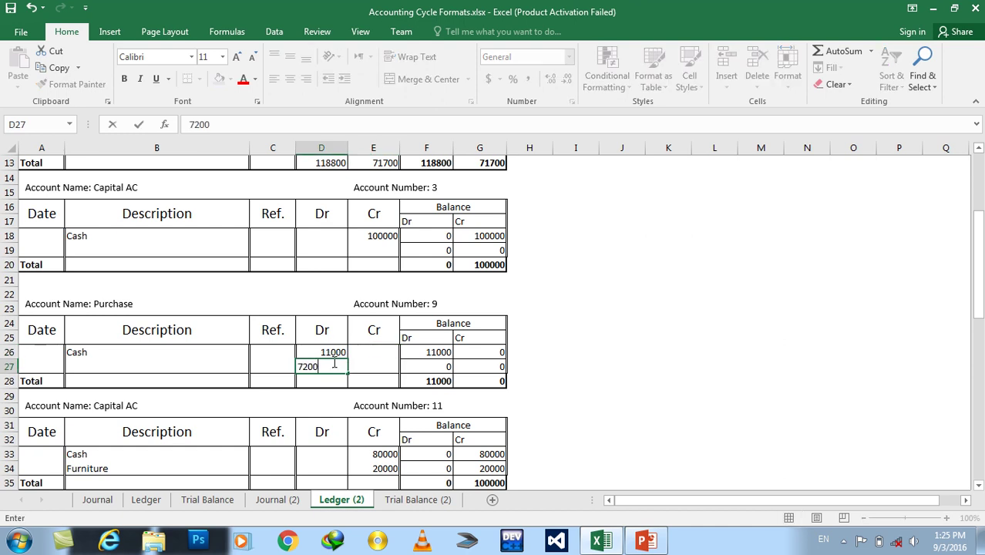
pyautogui.press('Left')
pyautogui.press('Left')
pyautogui.write('Ac')
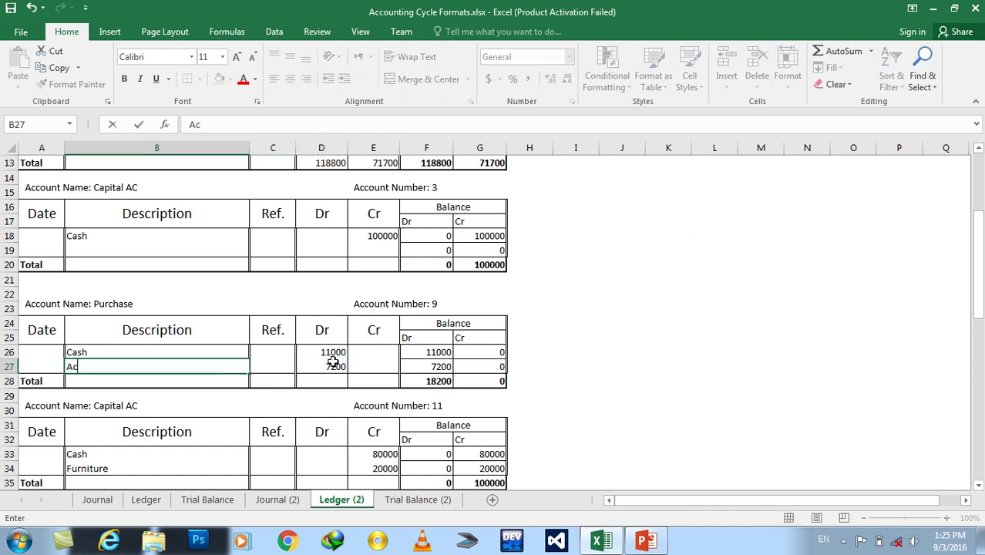
pyautogui.write('count Payab')
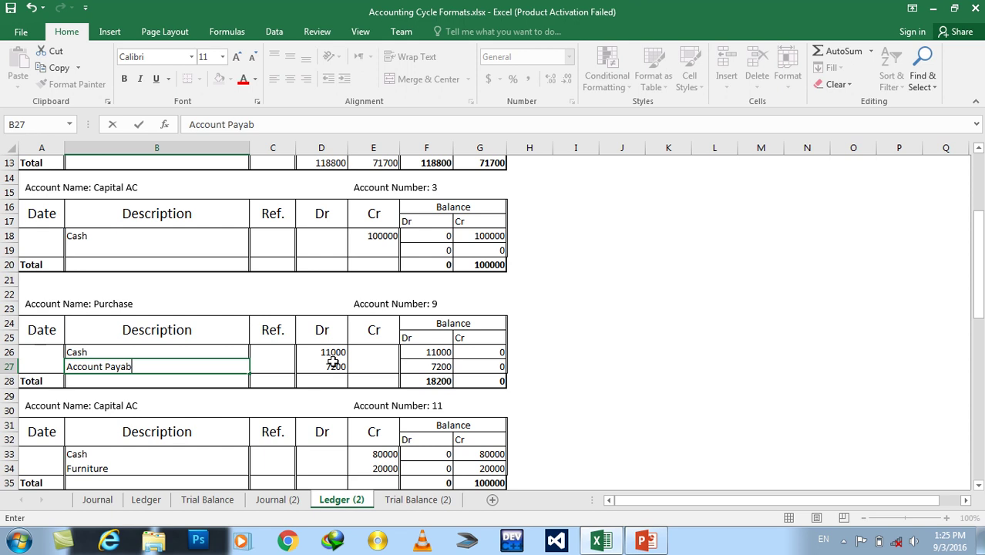
pyautogui.write('le')
pyautogui.press('Return')
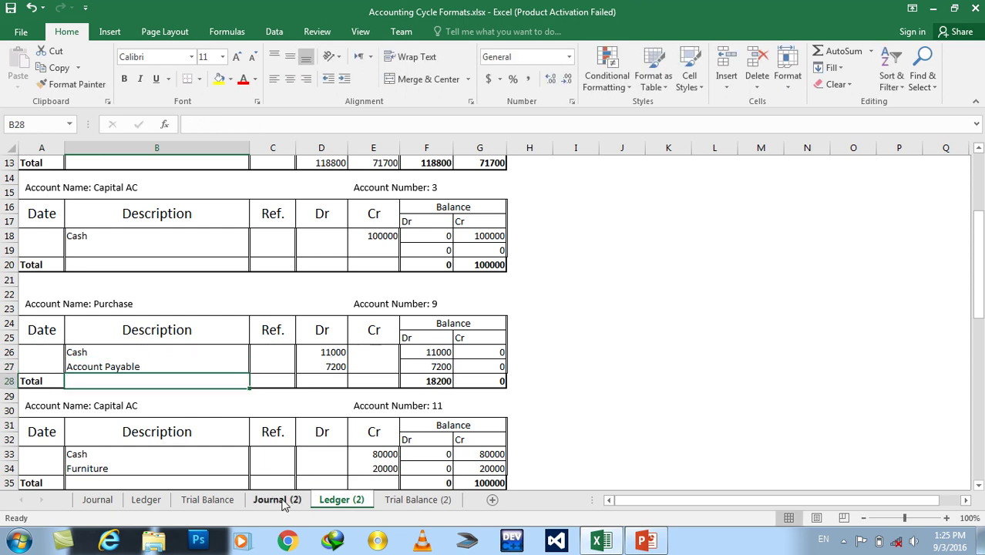
pyautogui.click(278, 499)
# - Change the title of account 11 from Capital AC to Machinary AC
pyautogui.moveTo(980, 265); pyautogui.dragTo(981, 273)
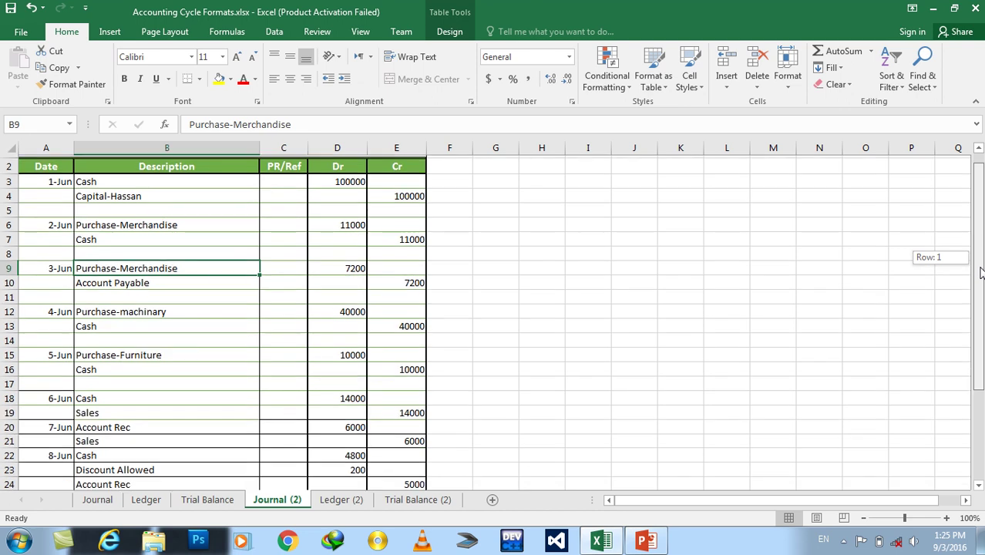
pyautogui.moveTo(981, 273); pyautogui.dragTo(981, 285)
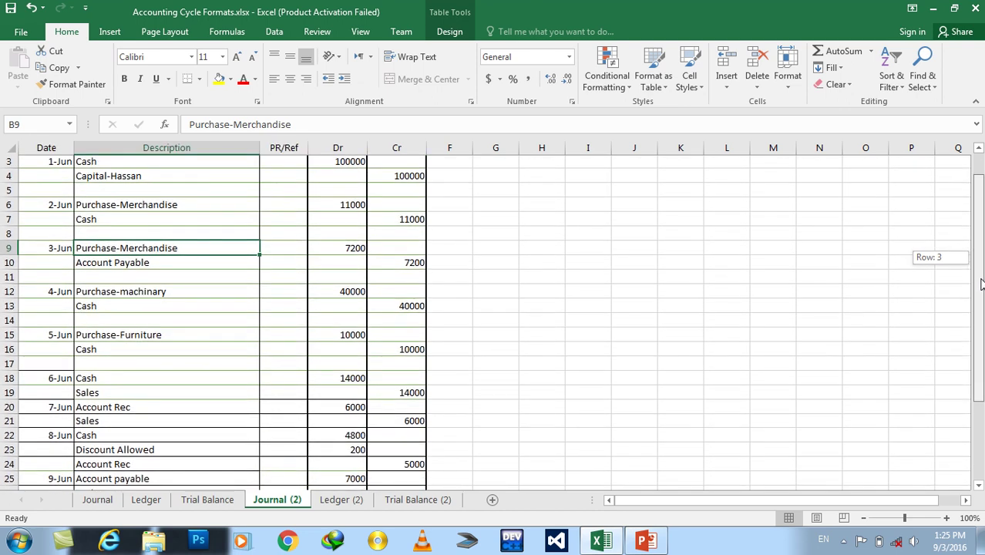
pyautogui.moveTo(981, 285); pyautogui.dragTo(979, 285)
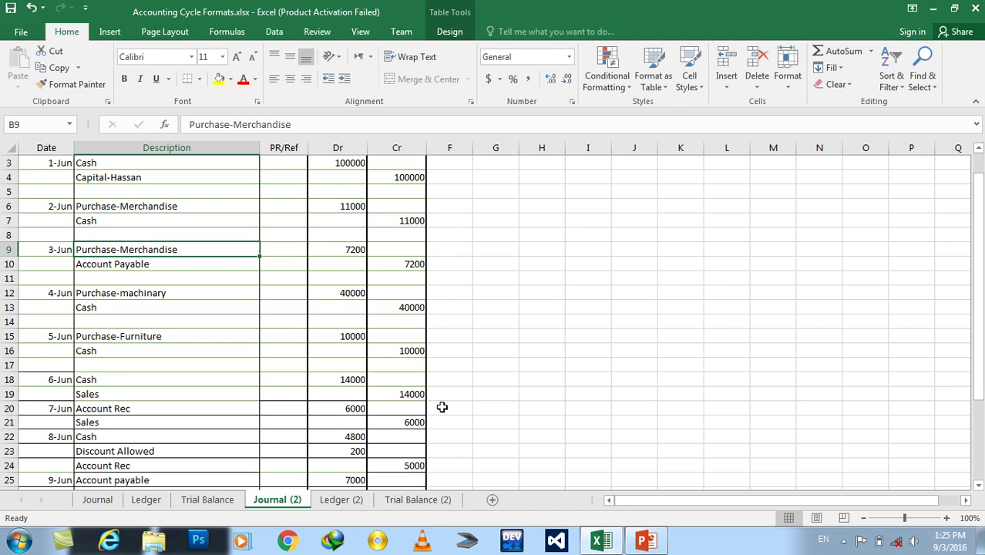
pyautogui.click(346, 500)
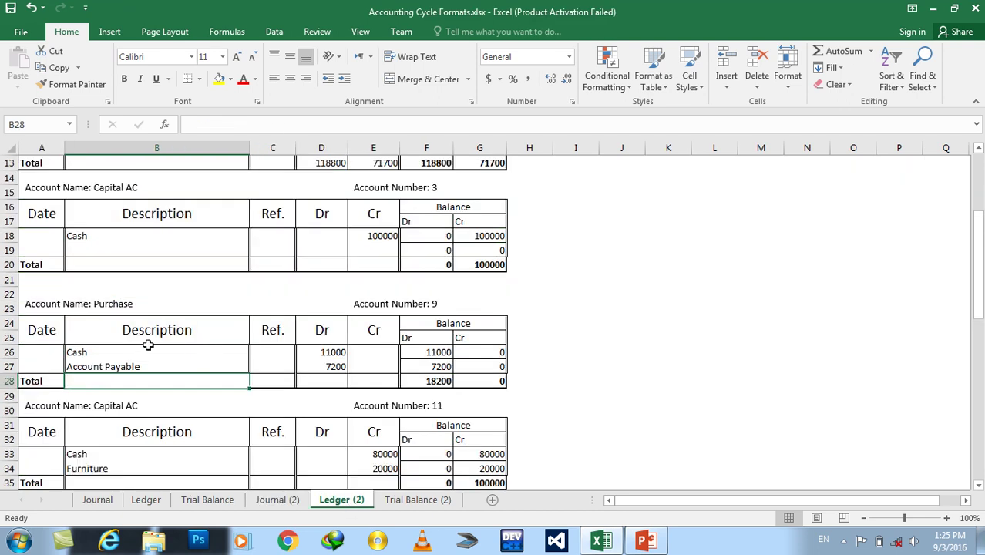
pyautogui.moveTo(95, 404); pyautogui.dragTo(149, 403)
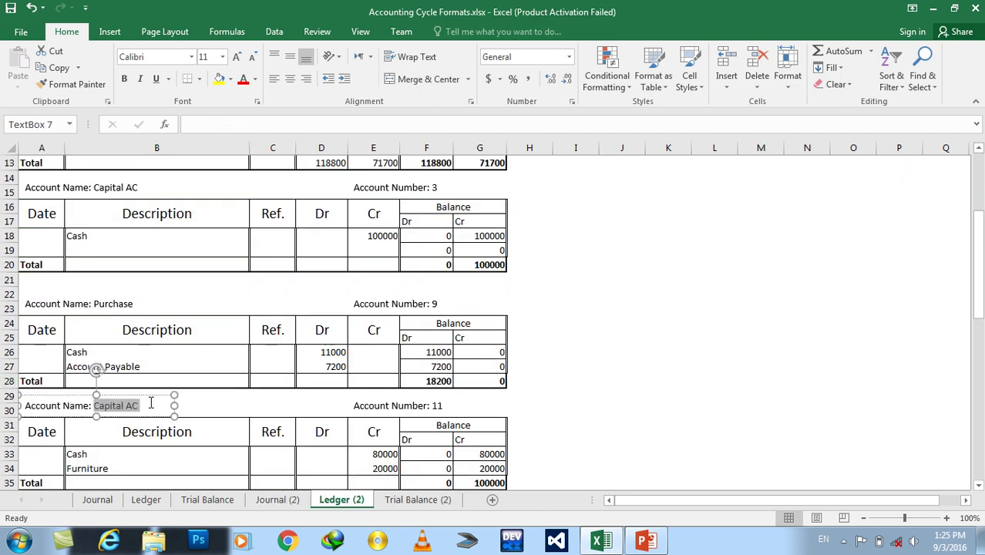
pyautogui.write('Machinary')
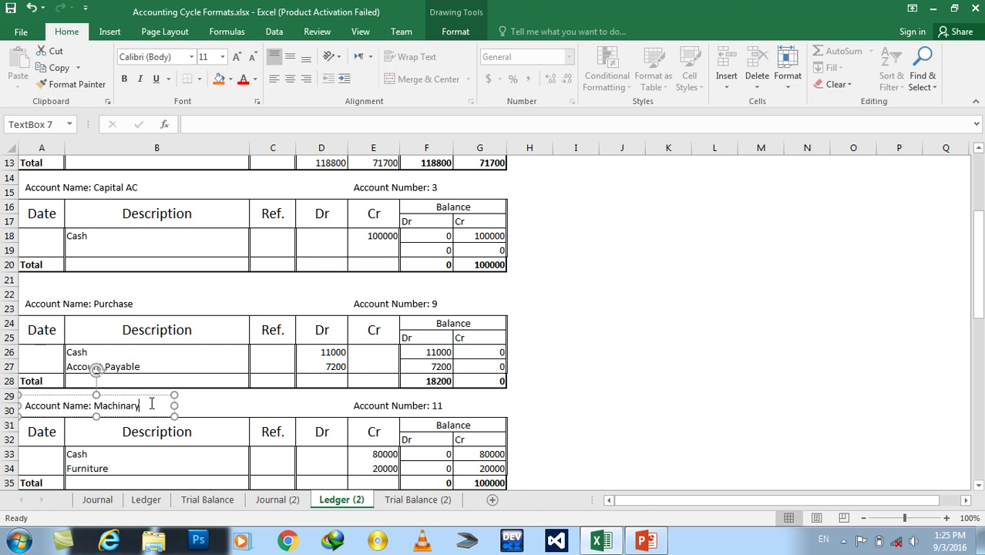
pyautogui.click(235, 395)
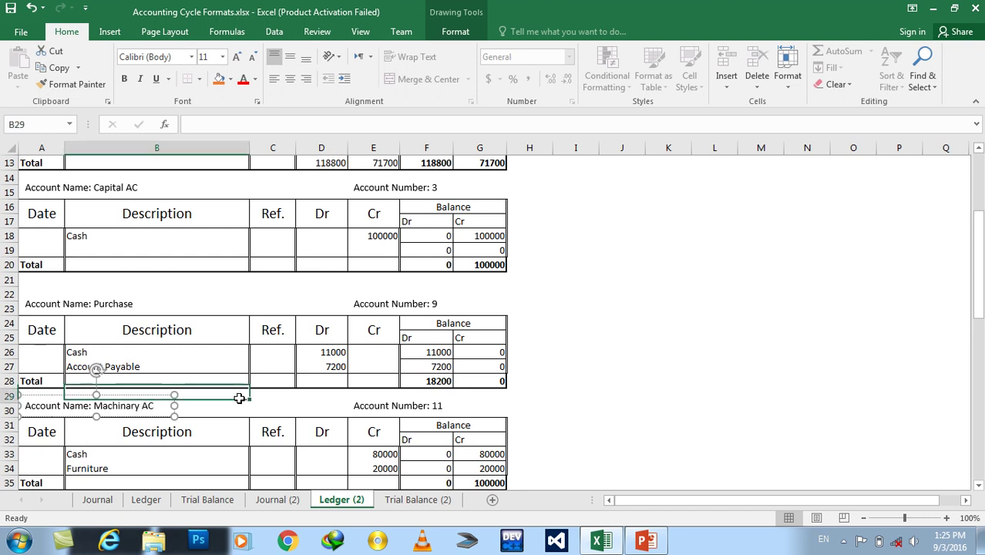
# - Review the 4-Jun Purchase-machinary journal entry for its 40000 debit against Cash
pyautogui.click(278, 500)
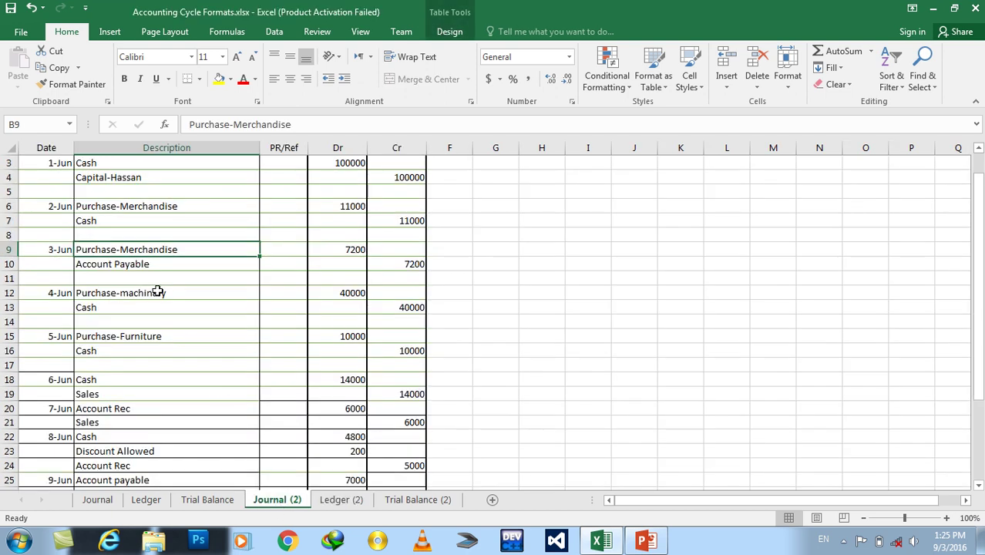
pyautogui.click(126, 295)
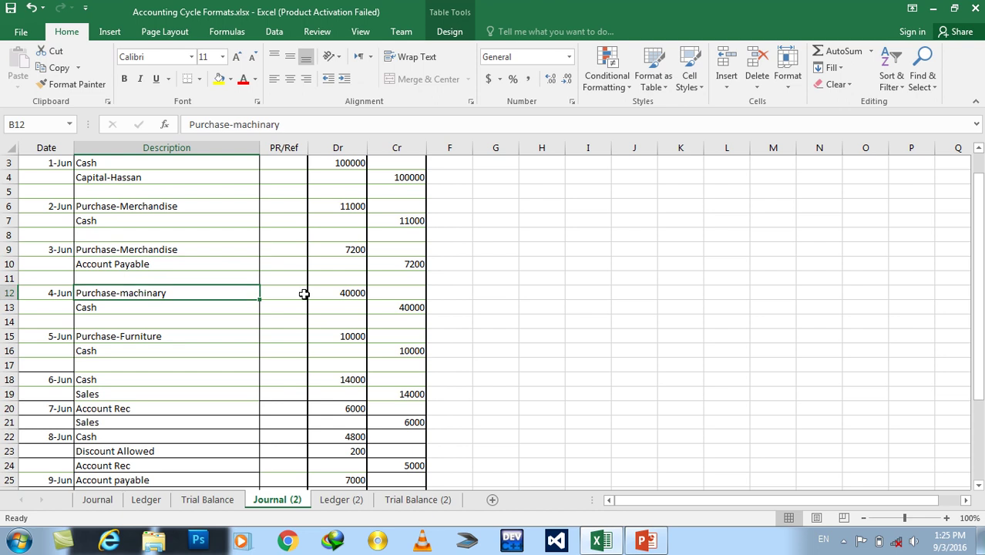
pyautogui.click(326, 294)
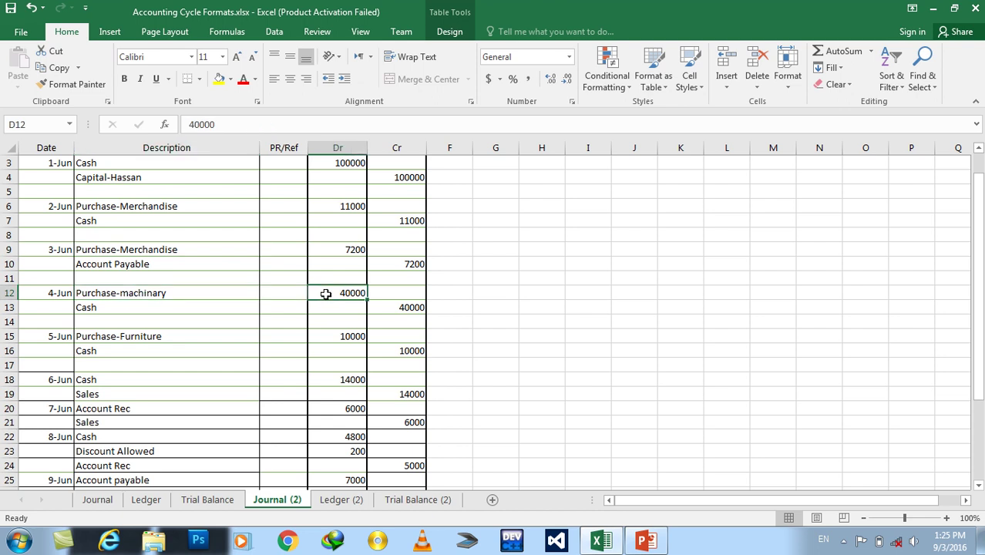
pyautogui.click(179, 304)
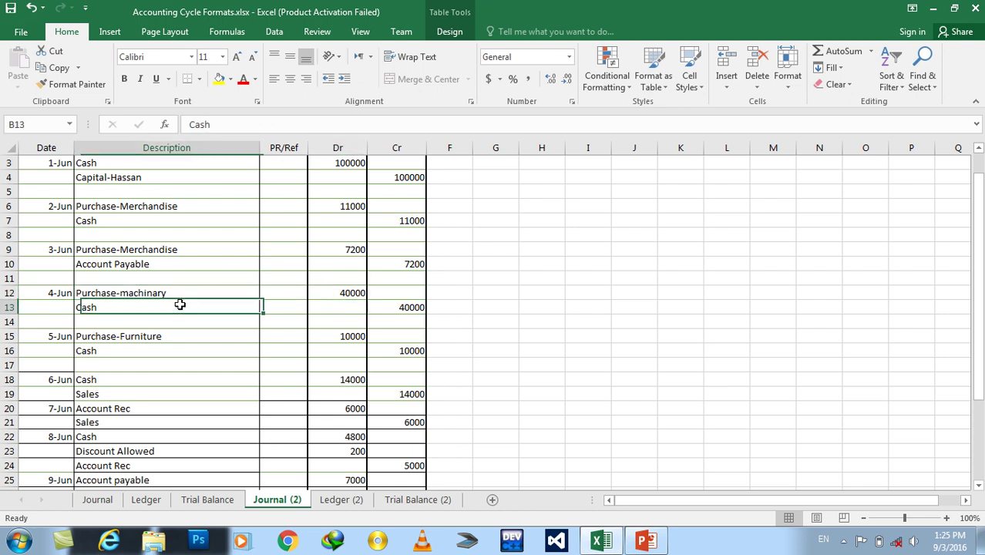
pyautogui.click(341, 501)
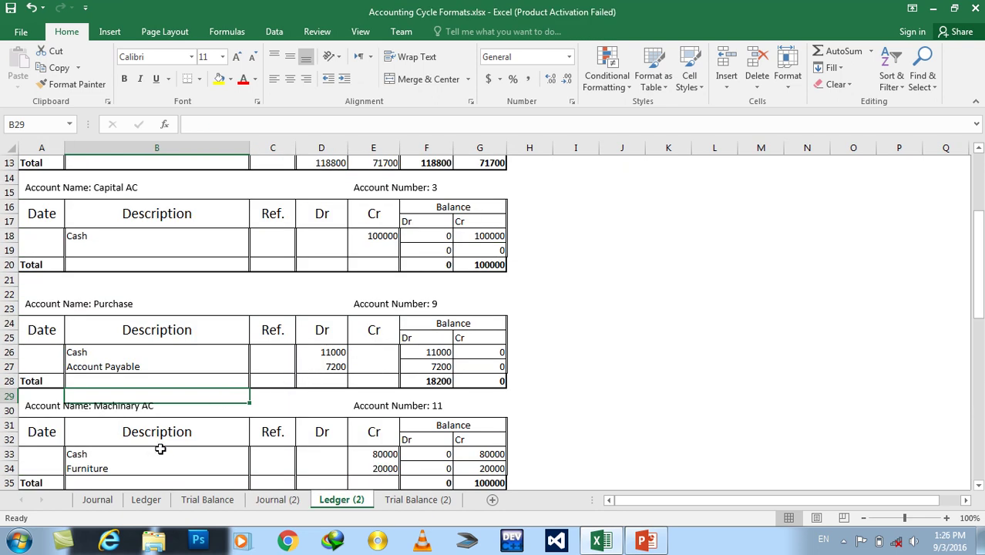
# - Enter a 40000 Cash debit in Machinary AC, clearing the Furniture line and the 80000 and 20000 credits
pyautogui.click(119, 455)
pyautogui.press('Down')
pyautogui.press('Delete')
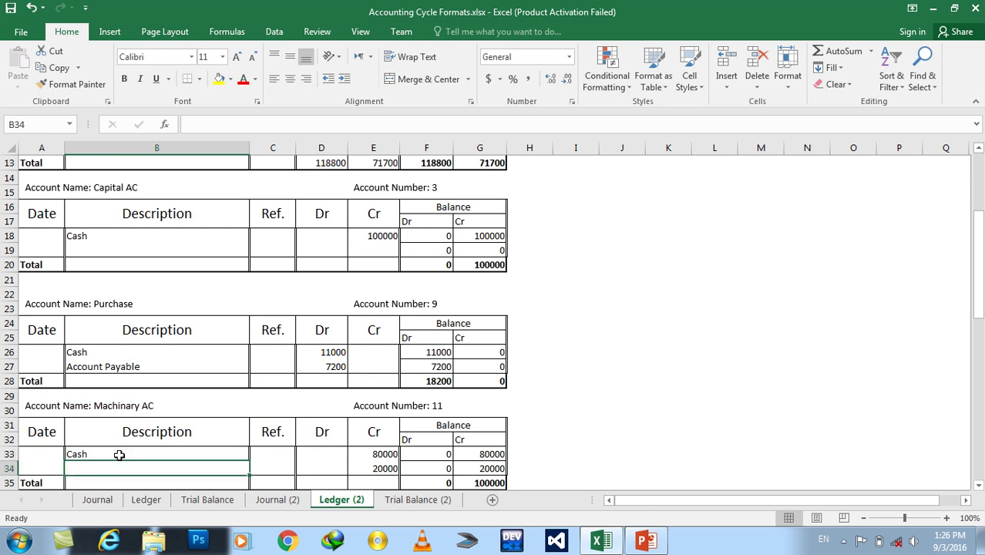
pyautogui.press('Right')
pyautogui.press('Right')
pyautogui.press('Up')
pyautogui.write('4000')
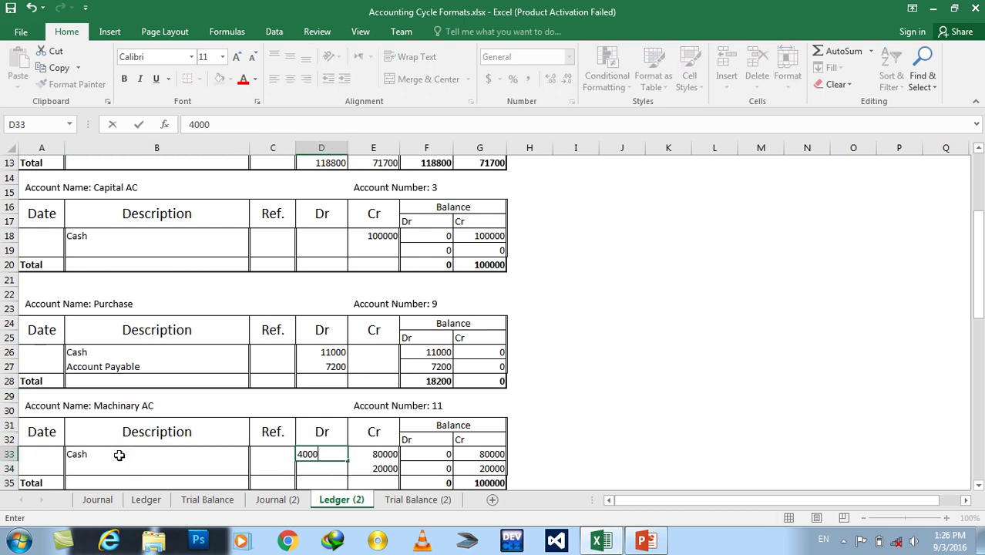
pyautogui.press('Tab')
pyautogui.press('Delete')
pyautogui.press('Down')
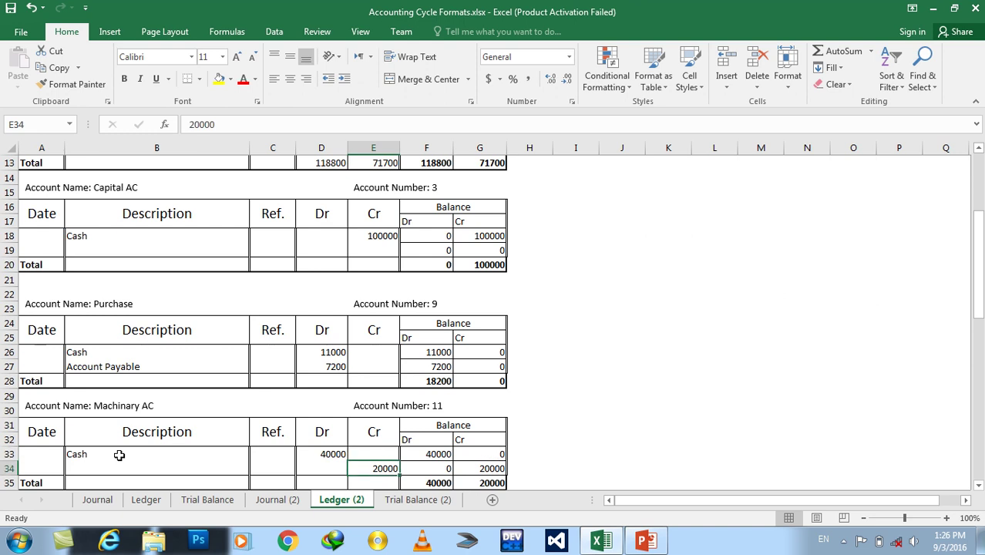
pyautogui.press('Delete')
pyautogui.click(295, 501)
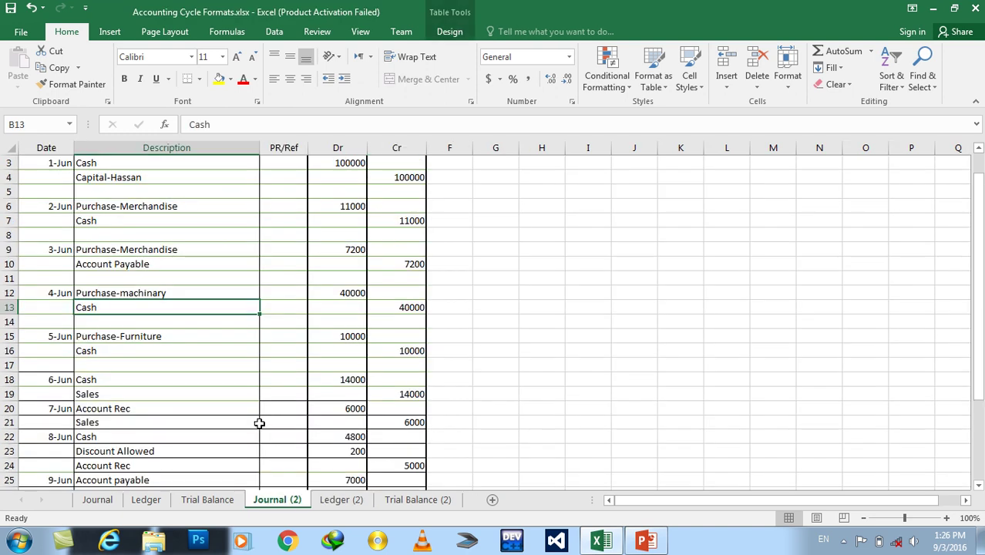
# - Retitle the Y AC ledger account as Furniture, per the Purchase-Furniture journal entry
pyautogui.click(114, 340)
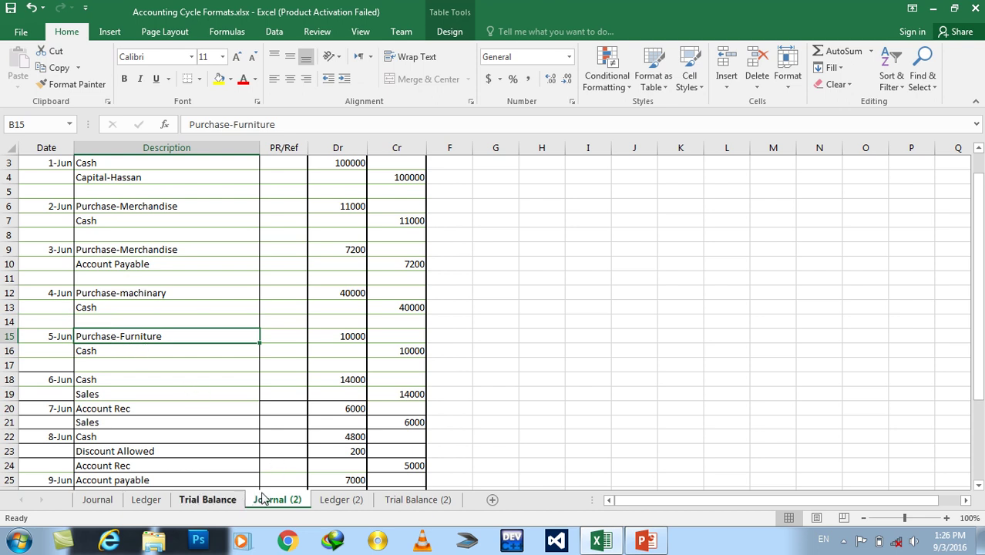
pyautogui.click(339, 500)
pyautogui.moveTo(977, 311)
pyautogui.mouseDown()
pyautogui.moveTo(977, 248)
pyautogui.moveTo(977, 369)
pyautogui.mouseUp()
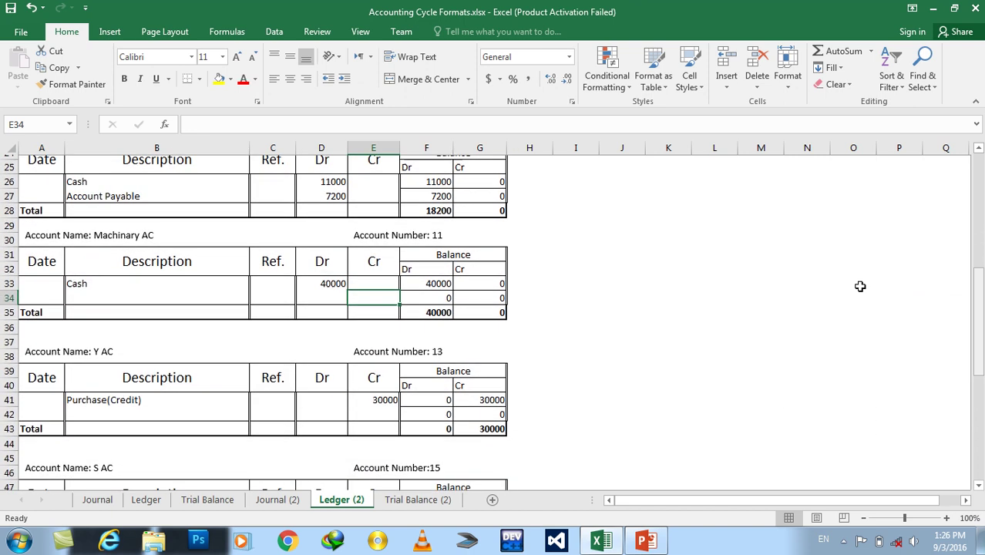
pyautogui.moveTo(94, 347); pyautogui.dragTo(120, 347)
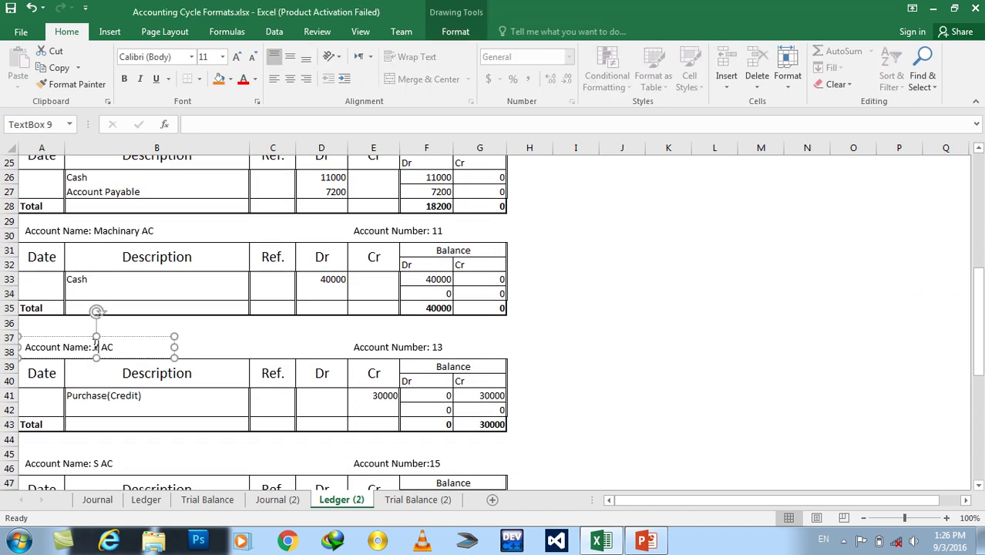
pyautogui.write('Pr')
pyautogui.click(264, 500)
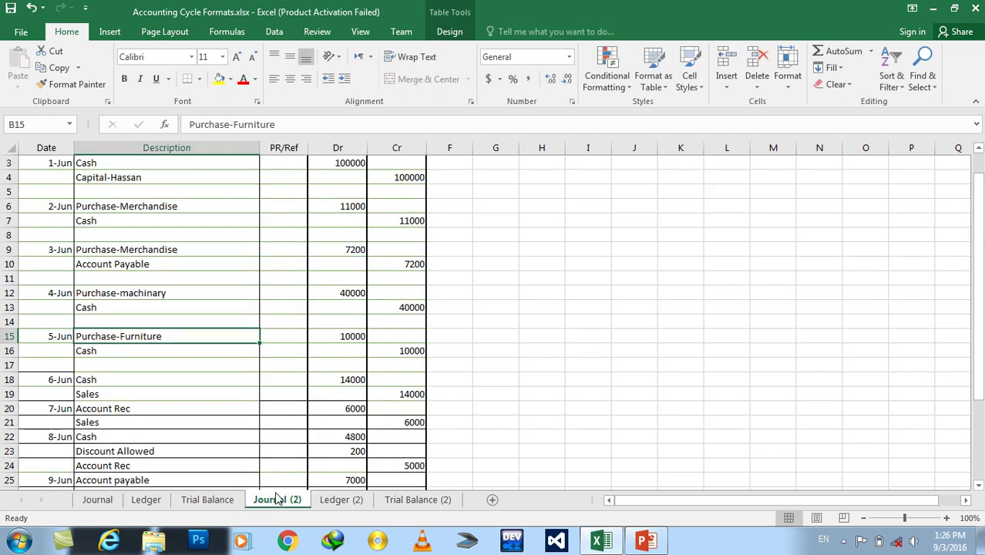
pyautogui.click(337, 500)
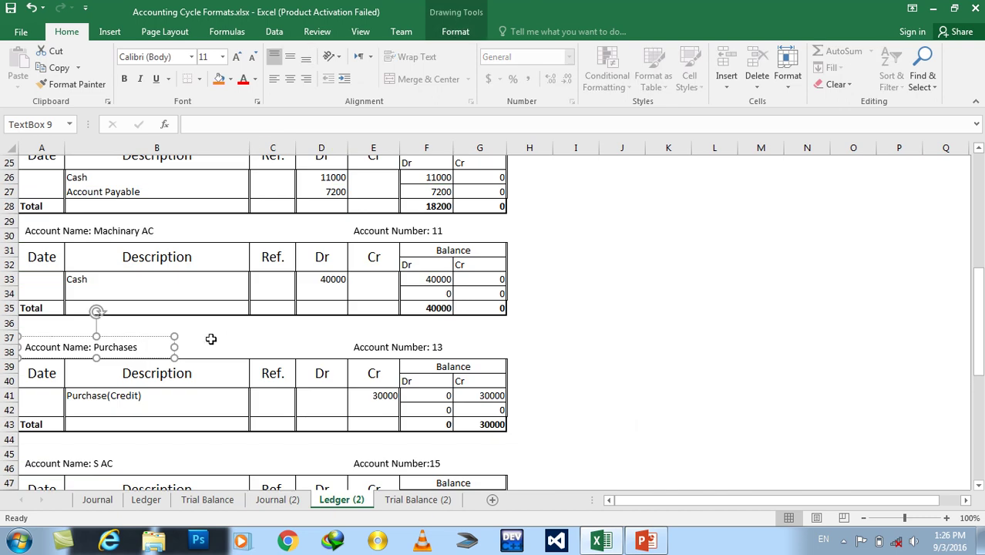
pyautogui.doubleClick(141, 346)
pyautogui.write('Furnitur')
pyautogui.click(241, 340)
# - Record Cash with a 10000 debit in row 41 and clear the 30000 credit
pyautogui.click(274, 501)
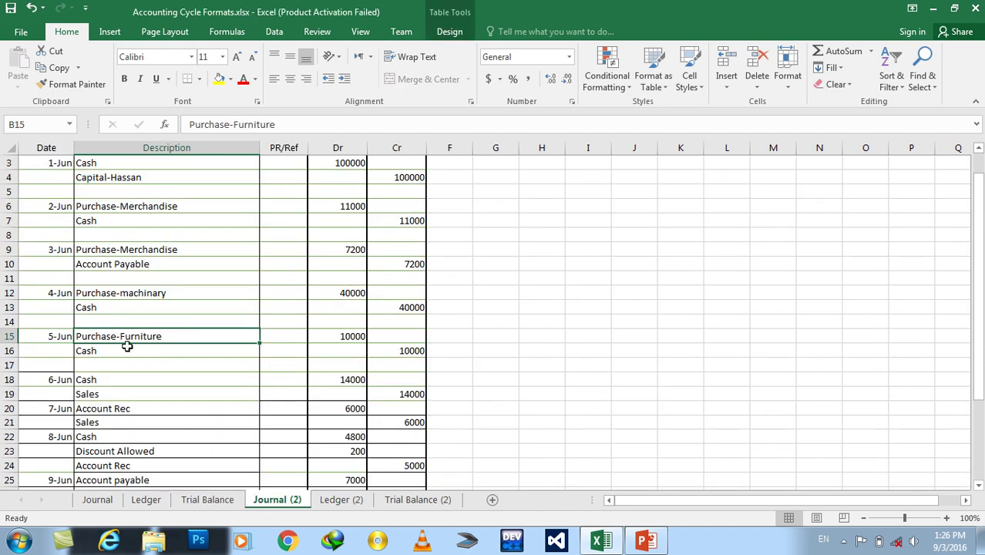
pyautogui.click(332, 499)
pyautogui.click(170, 393)
pyautogui.write('C')
pyautogui.press('Tab')
pyautogui.press('Tab')
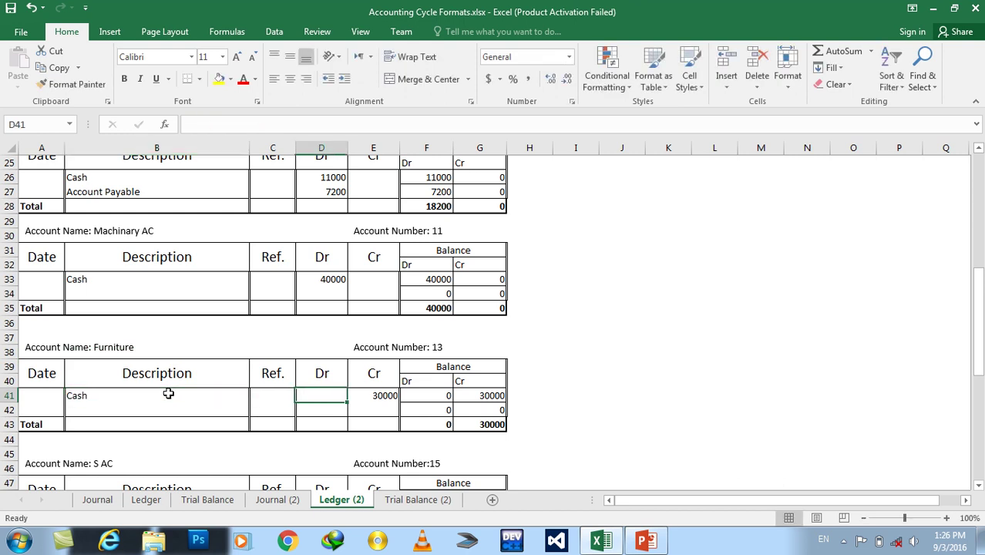
pyautogui.write('10000')
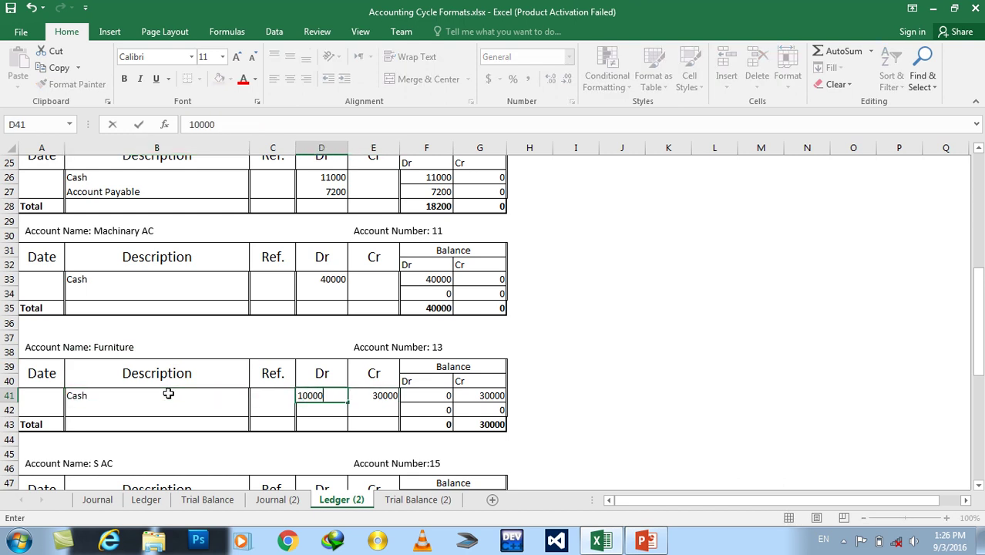
pyautogui.press('Tab')
pyautogui.press('Delete')
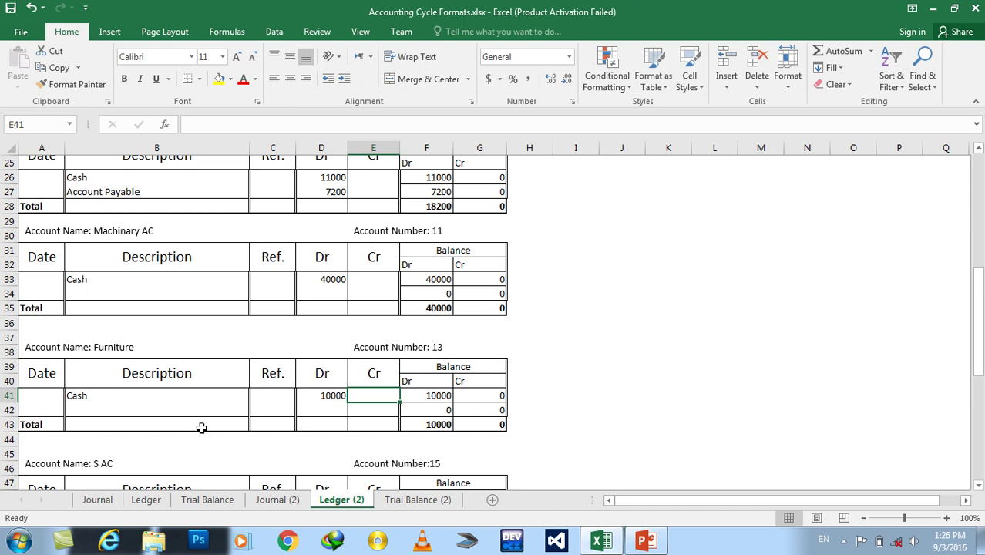
# - Rename the S AC ledger account, number 15, to Sales
pyautogui.click(276, 501)
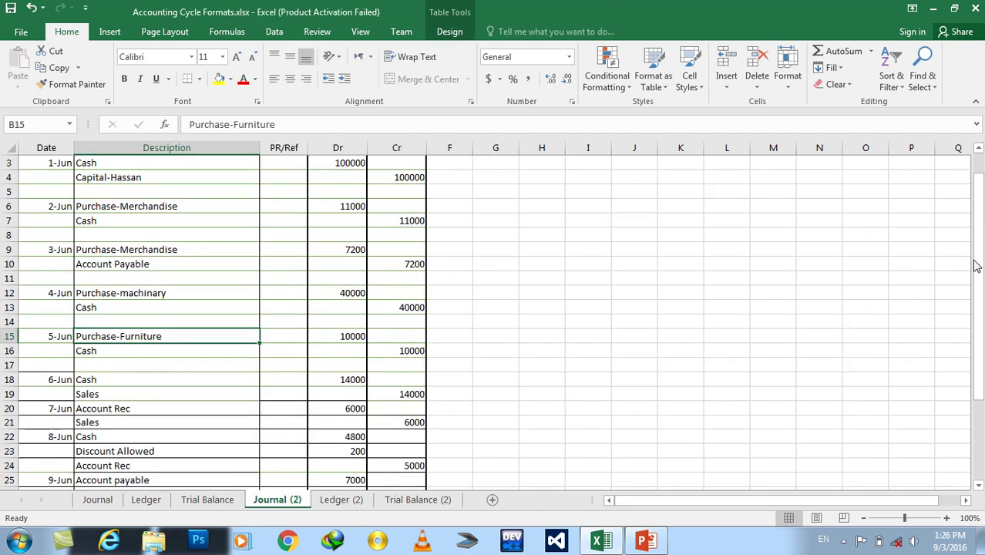
pyautogui.moveTo(977, 266); pyautogui.dragTo(979, 271)
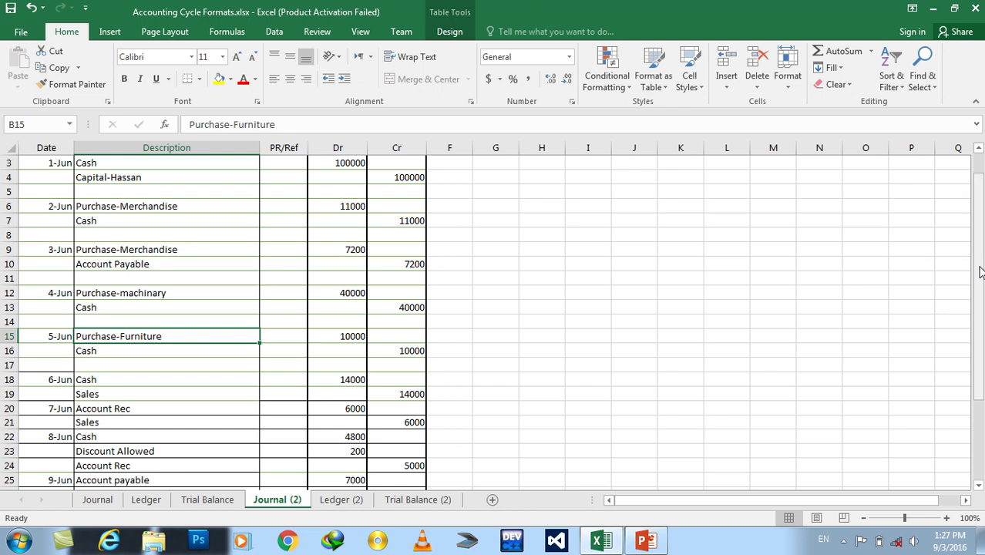
pyautogui.moveTo(978, 271); pyautogui.dragTo(980, 339)
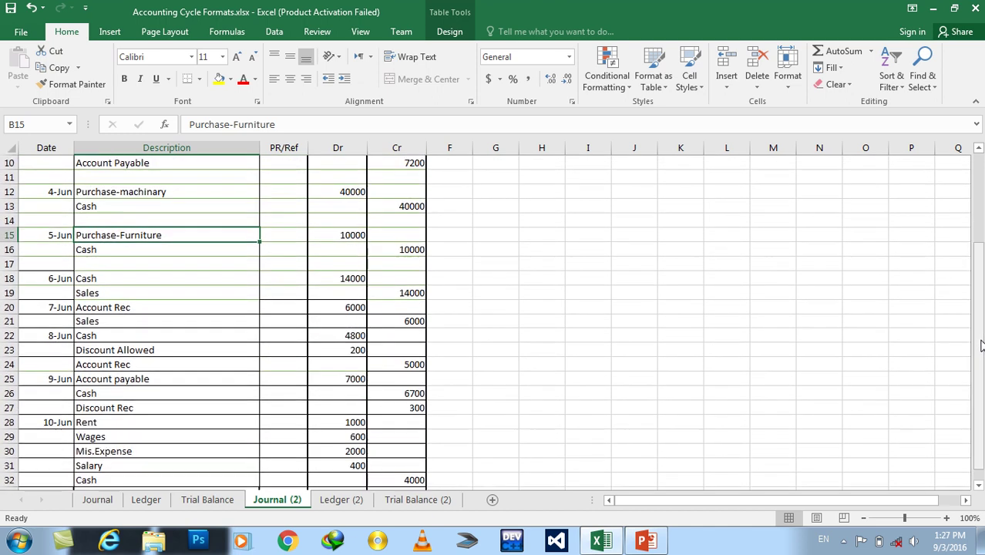
pyautogui.click(353, 500)
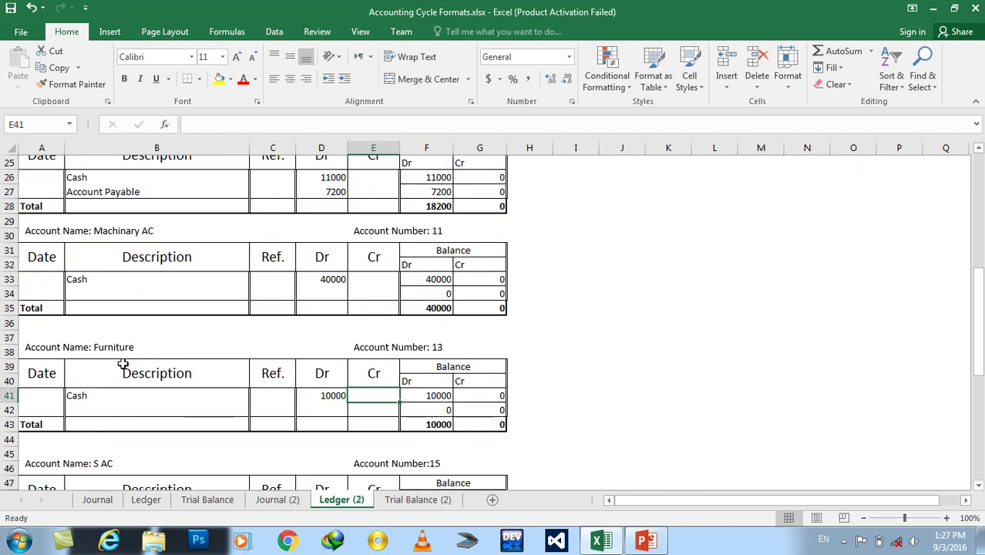
pyautogui.moveTo(979, 285); pyautogui.dragTo(978, 333)
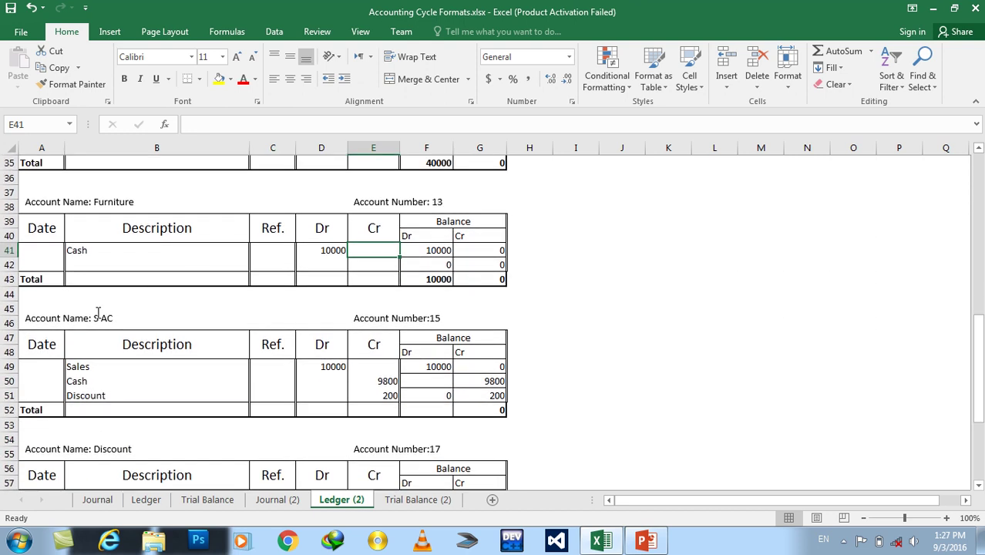
pyautogui.doubleClick(98, 312)
pyautogui.write('Sales')
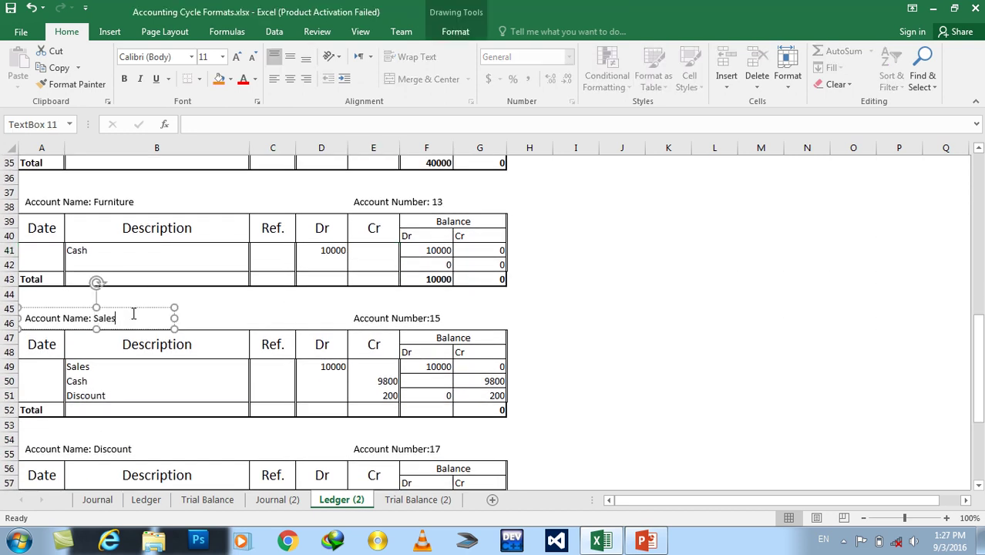
# - Clear the old descriptions in B49:B51 and review the 6-Jun Sales journal entry
pyautogui.moveTo(152, 364)
pyautogui.mouseDown()
pyautogui.moveTo(150, 394)
pyautogui.moveTo(154, 381)
pyautogui.mouseUp()
pyautogui.click(150, 393)
pyautogui.press('Delete')
pyautogui.press('Delete')
pyautogui.click(274, 499)
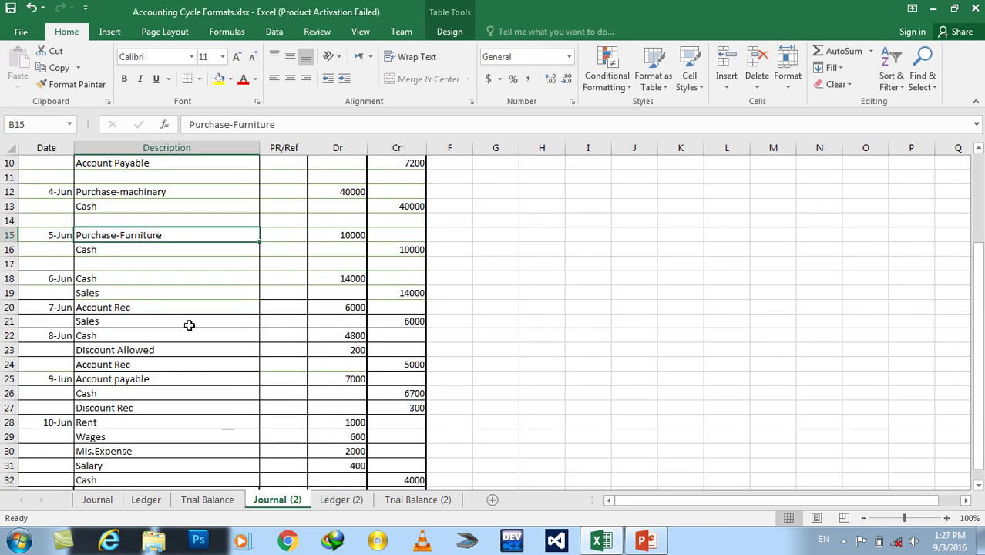
pyautogui.click(97, 294)
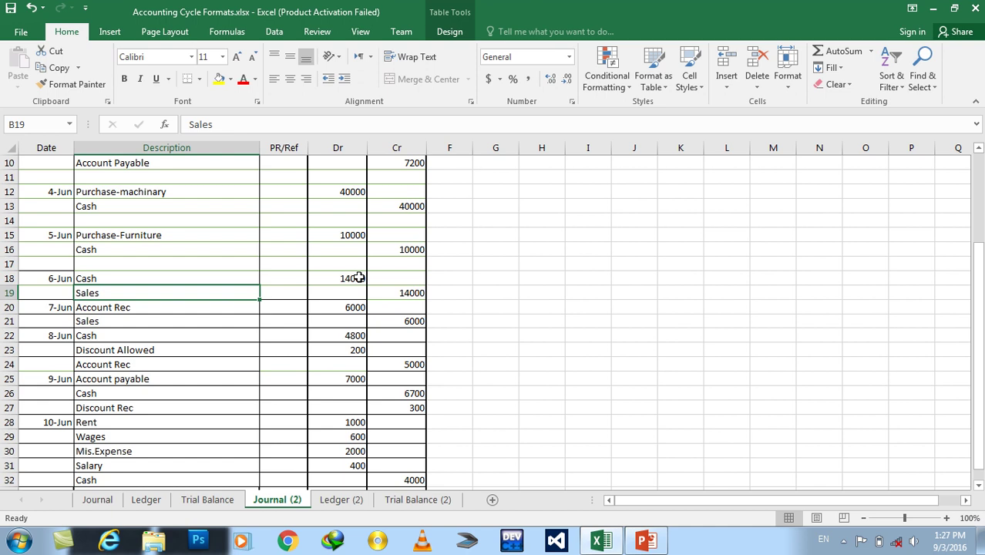
# - Make the Sales account's first line a Cash credit of 14000, clearing the 10000, 9800 and 200 amounts
pyautogui.click(354, 501)
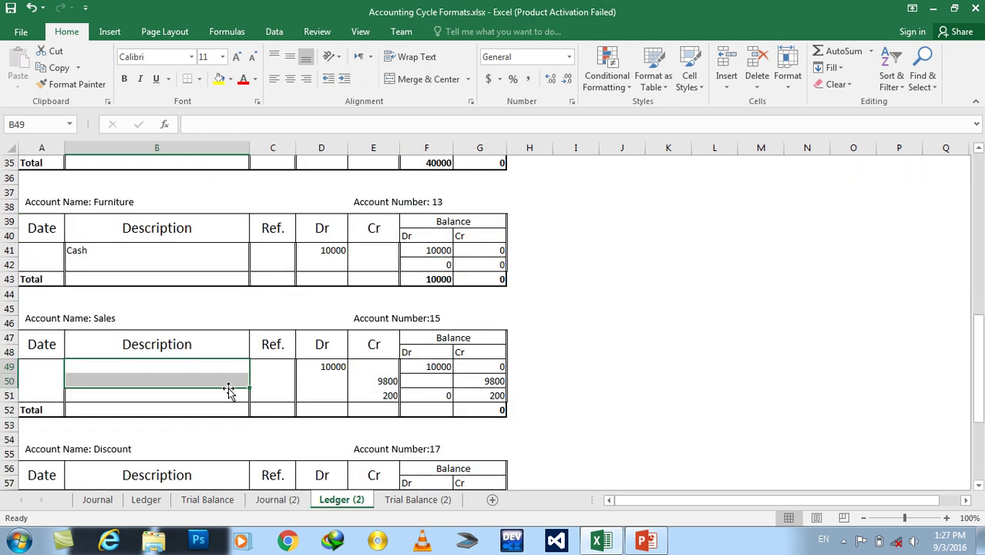
pyautogui.click(336, 367)
pyautogui.press('Delete')
pyautogui.press('Left')
pyautogui.press('Left')
pyautogui.press('Right')
pyautogui.press('Right')
pyautogui.press('Right')
pyautogui.write('140')
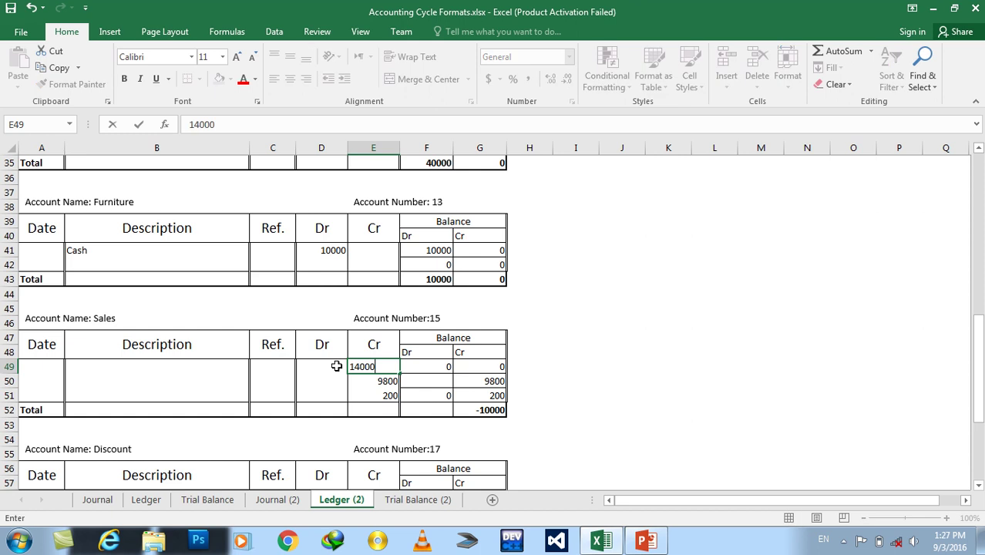
pyautogui.press('Left')
pyautogui.press('Left')
pyautogui.press('Left')
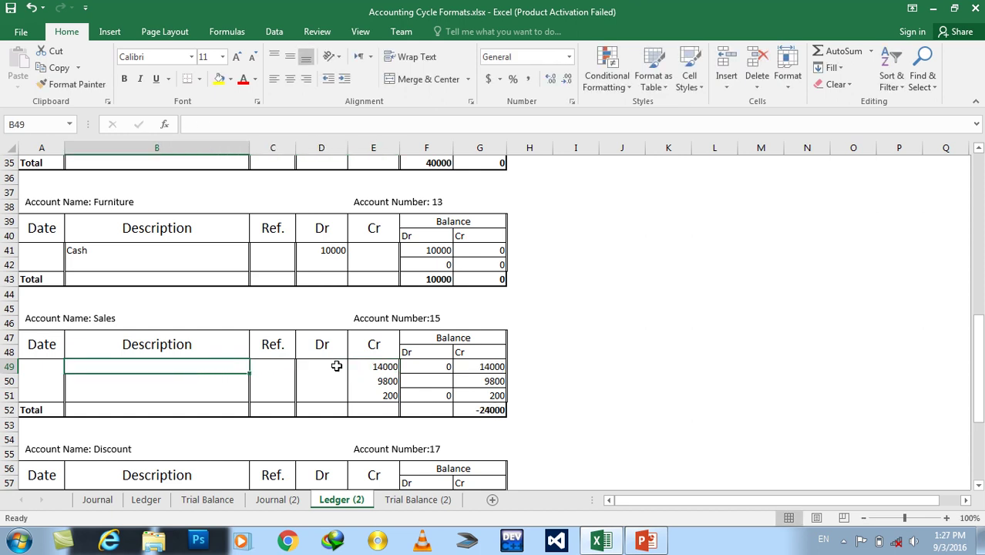
pyautogui.write('Cas')
pyautogui.press('Right')
pyautogui.press('Right')
pyautogui.press('Right')
pyautogui.press('Down')
pyautogui.press('Delete')
pyautogui.press('Down')
pyautogui.press('Delete')
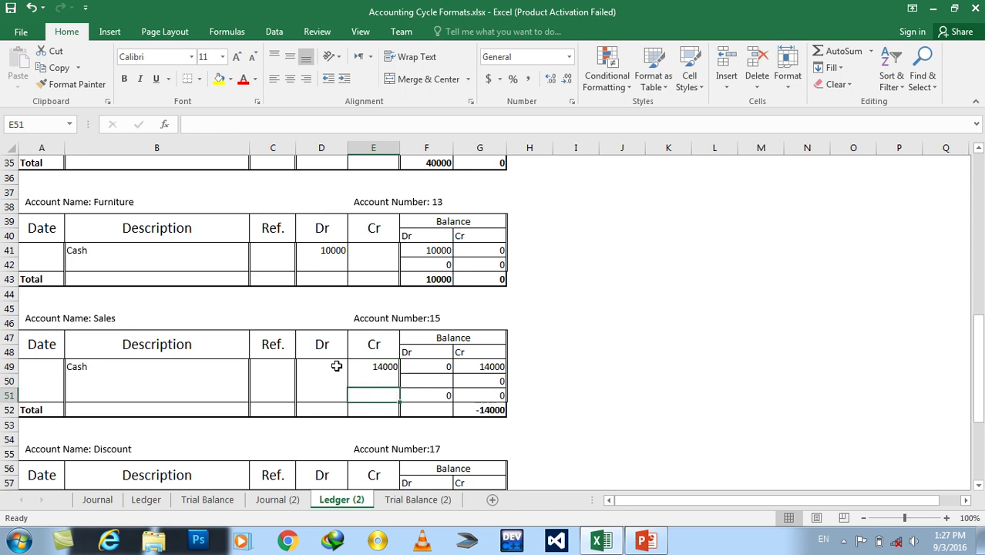
# - Check the 7-Jun Sales journal entry and add an Account Re credit of 6000 to Sales
pyautogui.click(283, 501)
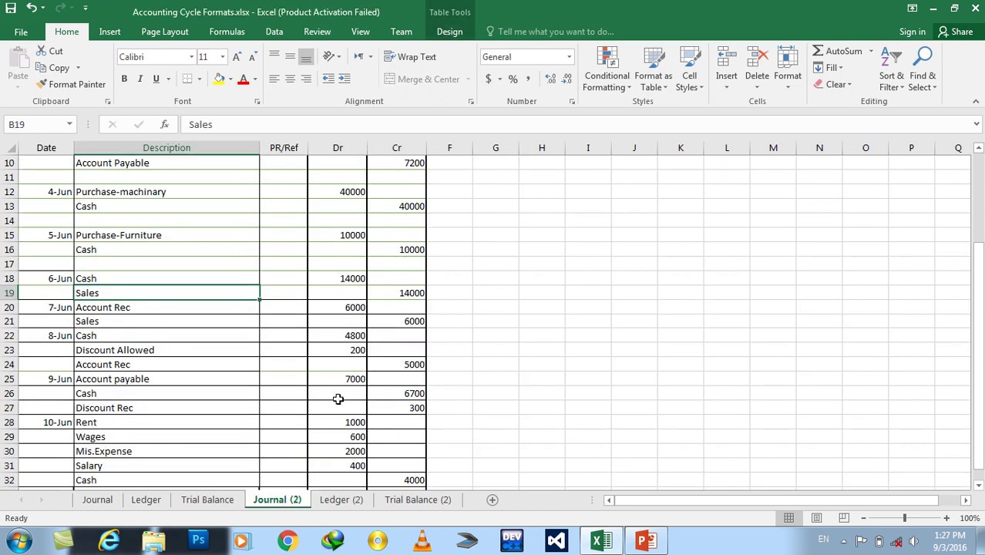
pyautogui.click(132, 322)
pyautogui.click(388, 326)
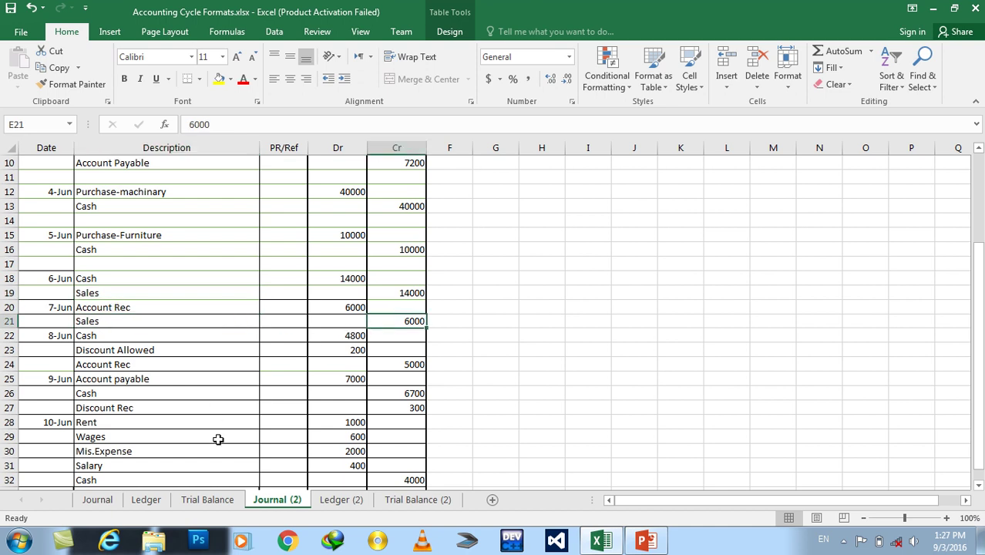
pyautogui.click(317, 502)
pyautogui.click(395, 380)
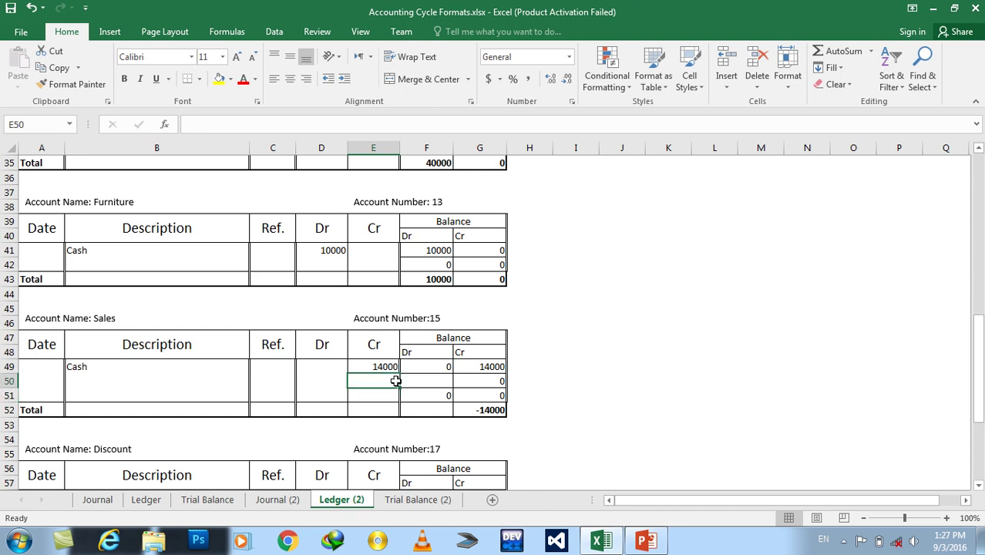
pyautogui.write('600')
pyautogui.press('Left')
pyautogui.press('Left')
pyautogui.press('Left')
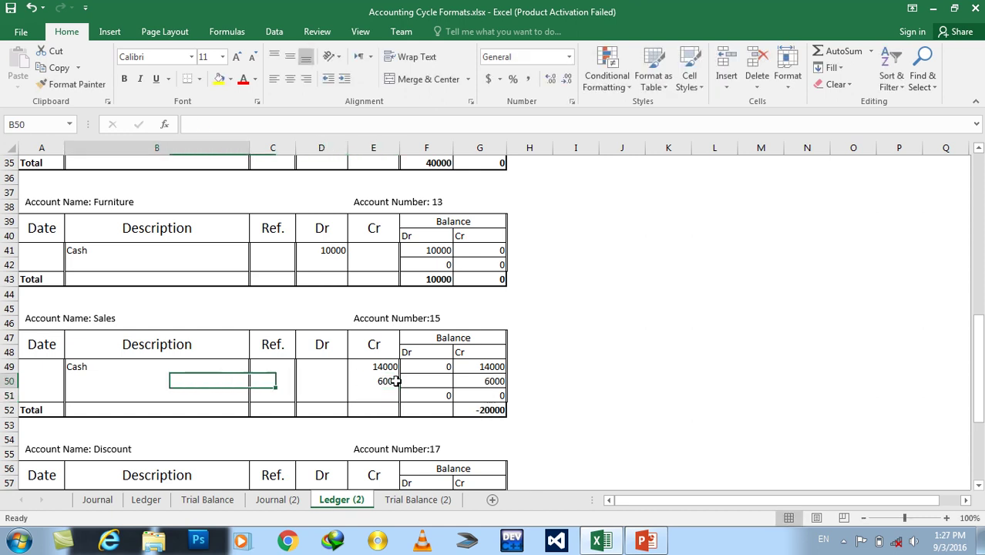
pyautogui.write('Account Re')
pyautogui.press('Return')
# - Review the Account Rec journal entry, then bring the Sales account back into view on Ledger (2)
pyautogui.click(275, 501)
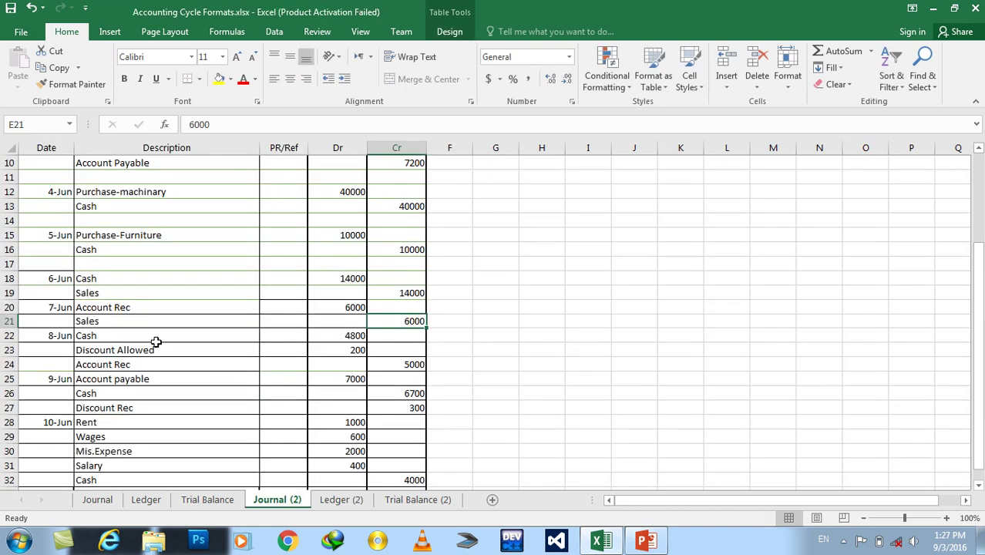
pyautogui.click(132, 322)
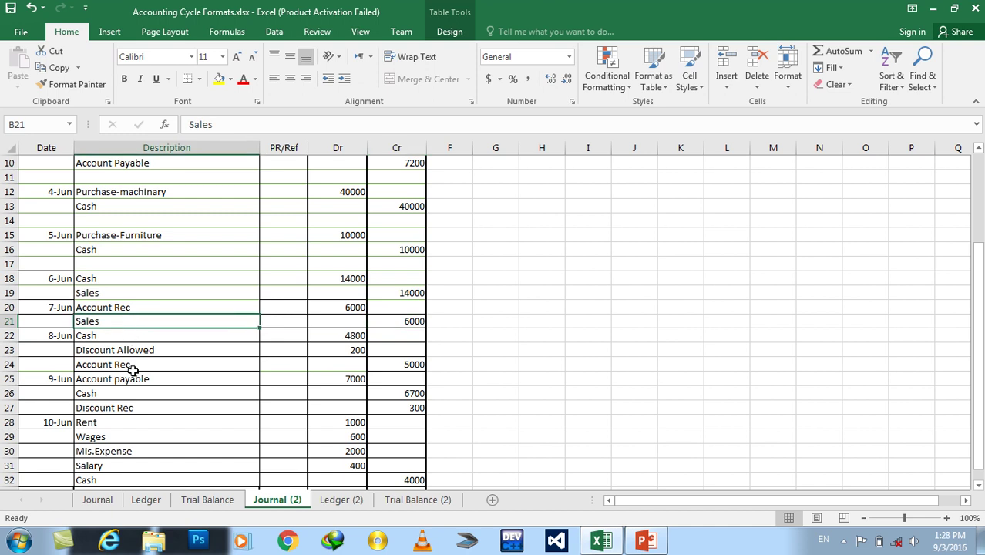
pyautogui.moveTo(969, 429)
pyautogui.mouseDown()
pyautogui.moveTo(980, 454)
pyautogui.moveTo(978, 427)
pyautogui.mouseUp()
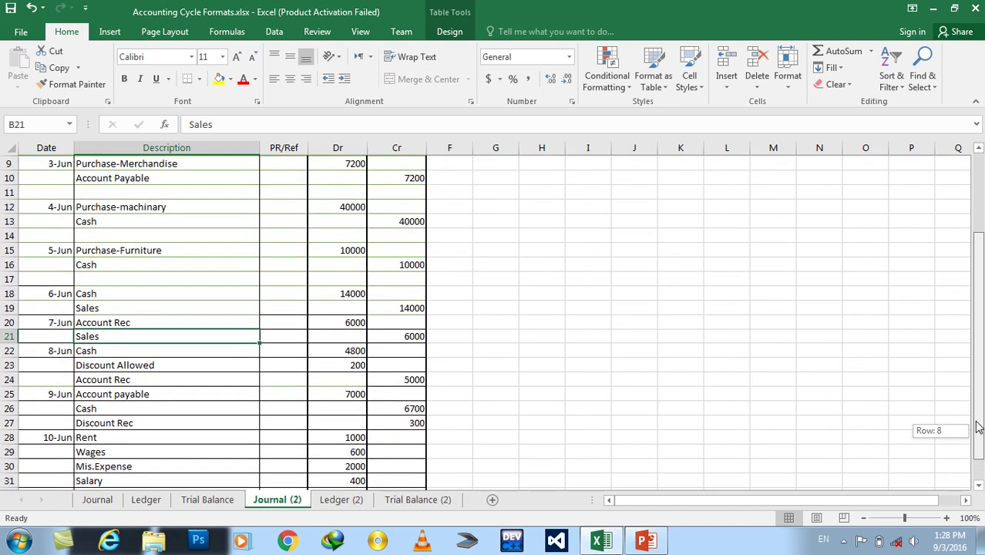
pyautogui.moveTo(978, 428); pyautogui.dragTo(978, 423)
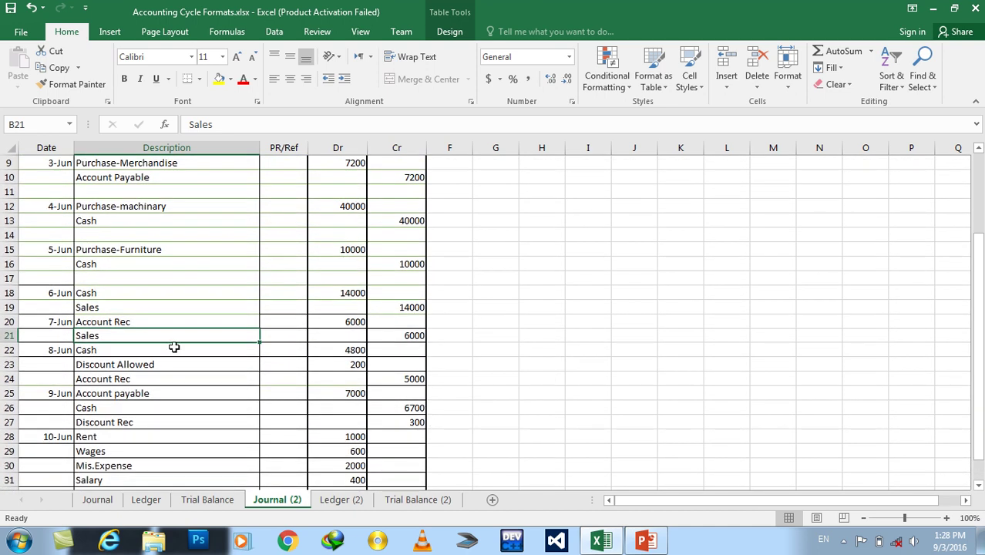
pyautogui.click(142, 322)
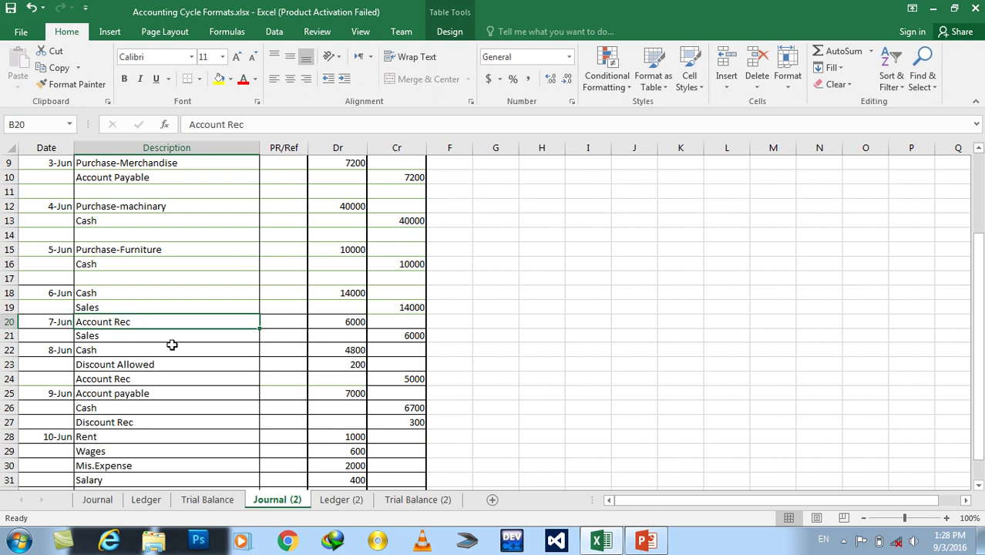
pyautogui.click(337, 499)
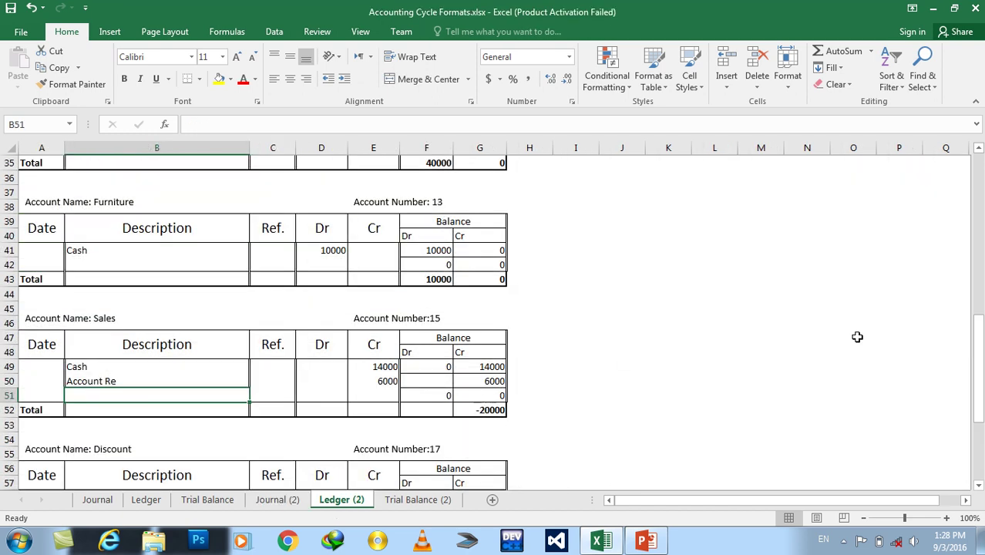
pyautogui.moveTo(978, 339); pyautogui.dragTo(979, 401)
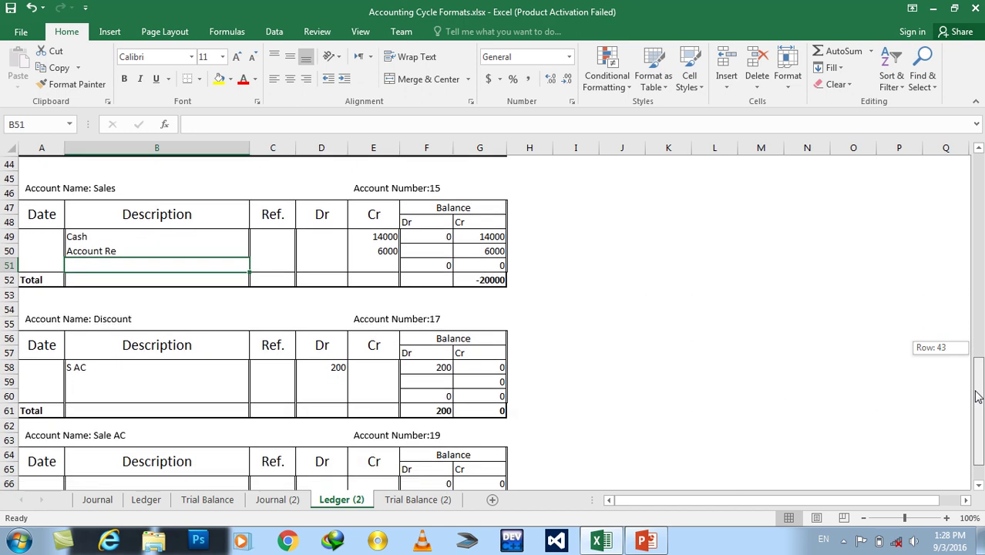
# - Rename the Discount ledger account to Accoun Re
pyautogui.doubleClick(121, 318)
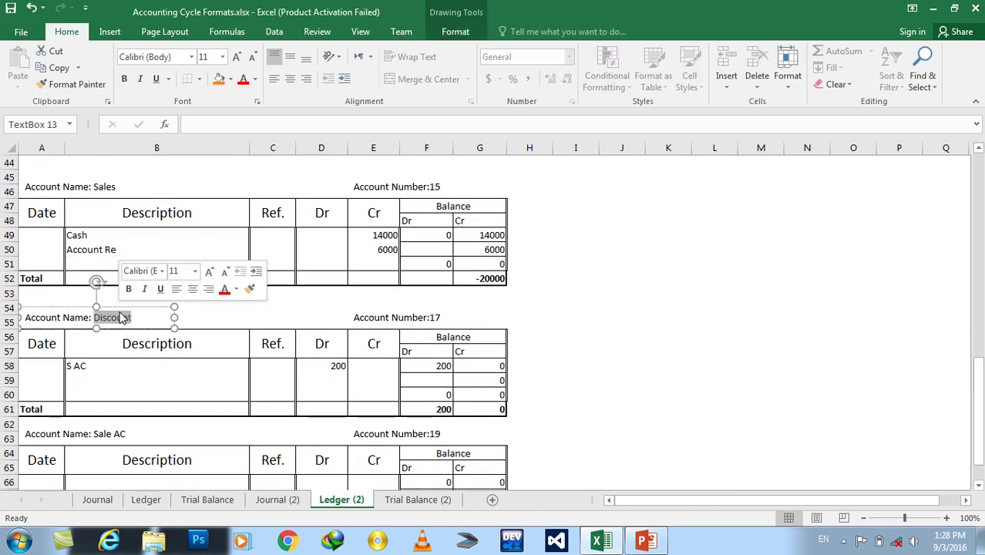
pyautogui.write('Ac')
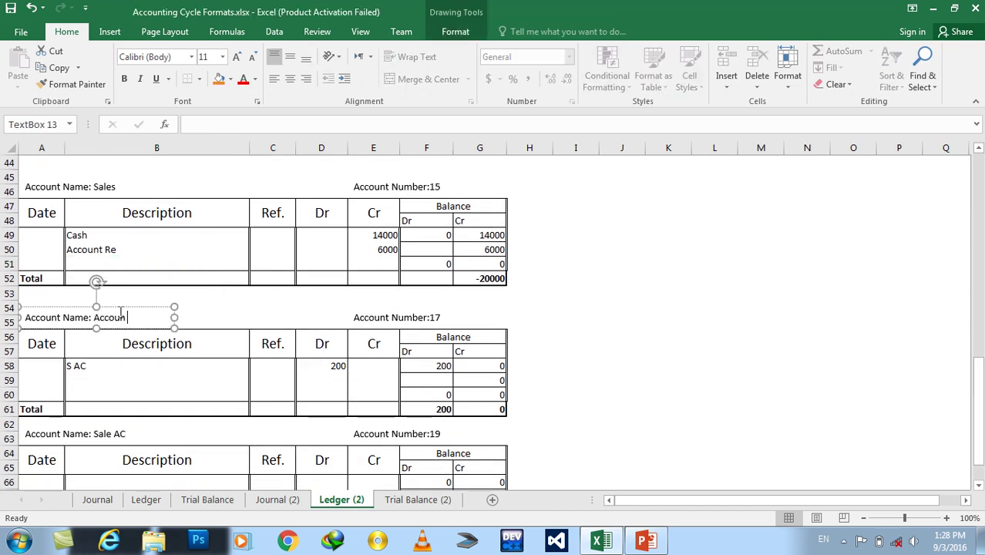
pyautogui.click(241, 316)
pyautogui.moveTo(978, 426); pyautogui.dragTo(981, 268)
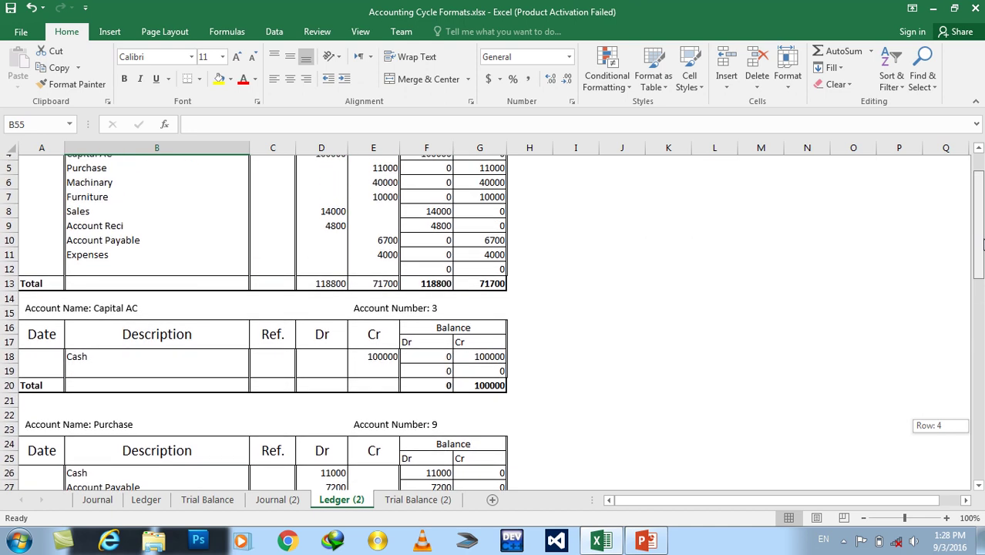
pyautogui.scroll(-1, 738, 268)
# - Renumber Purchase to 5, Machinary to 7 and Furniture to 9
pyautogui.doubleClick(435, 317)
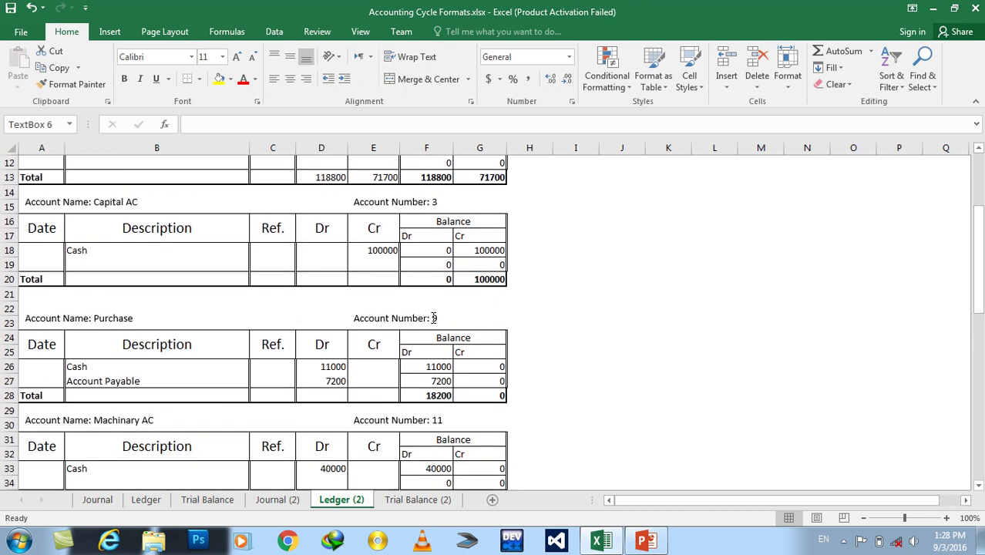
pyautogui.doubleClick(434, 318)
pyautogui.write('5')
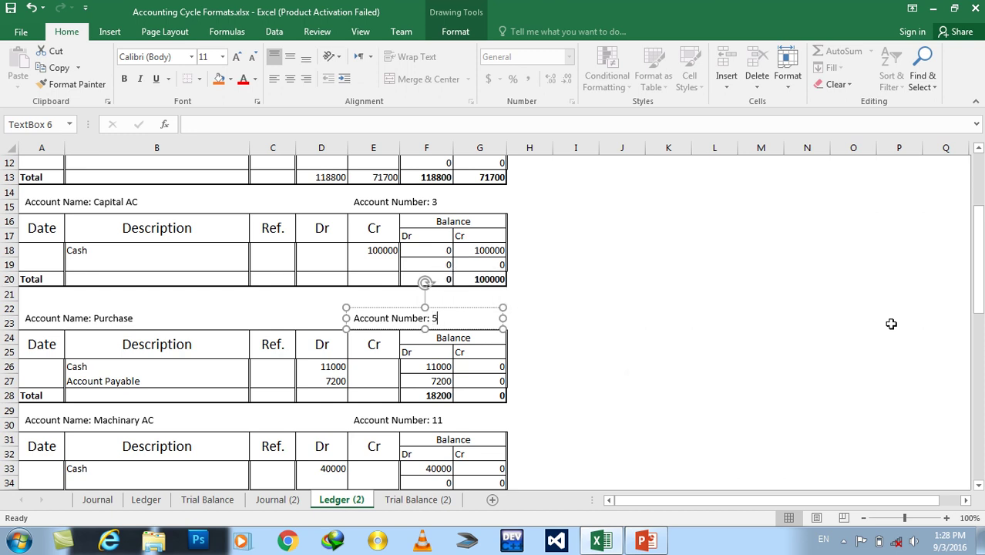
pyautogui.moveTo(977, 297); pyautogui.dragTo(977, 339)
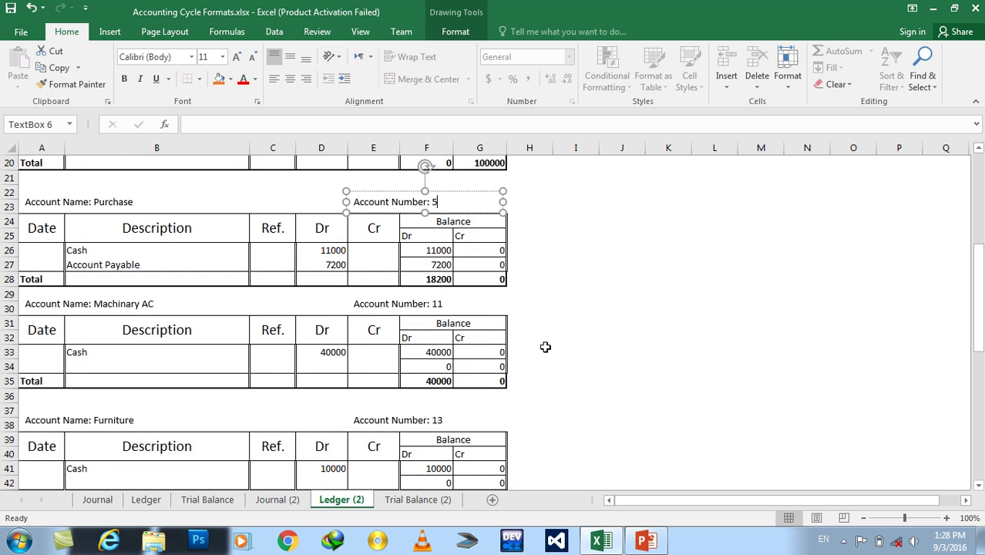
pyautogui.doubleClick(436, 305)
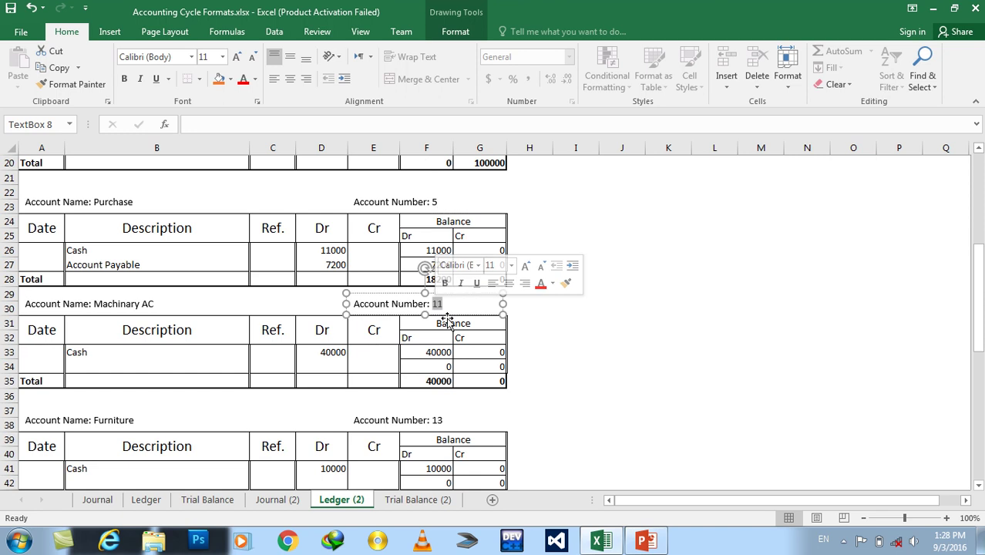
pyautogui.write('7')
pyautogui.doubleClick(437, 420)
pyautogui.write('9')
# - Change the Sales account number to 11, undoing a mistaken edit first
pyautogui.moveTo(978, 320); pyautogui.dragTo(979, 388)
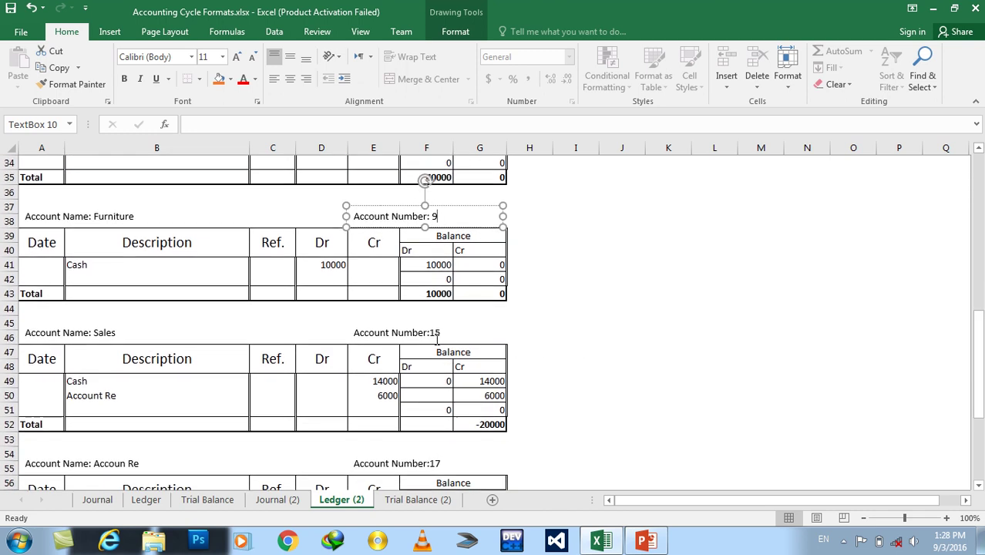
pyautogui.doubleClick(436, 337)
pyautogui.write('1')
pyautogui.hotkey('ctrl', 'z')
pyautogui.click(441, 333)
pyautogui.doubleClick(442, 333)
pyautogui.moveTo(442, 333); pyautogui.dragTo(436, 333)
pyautogui.write('1')
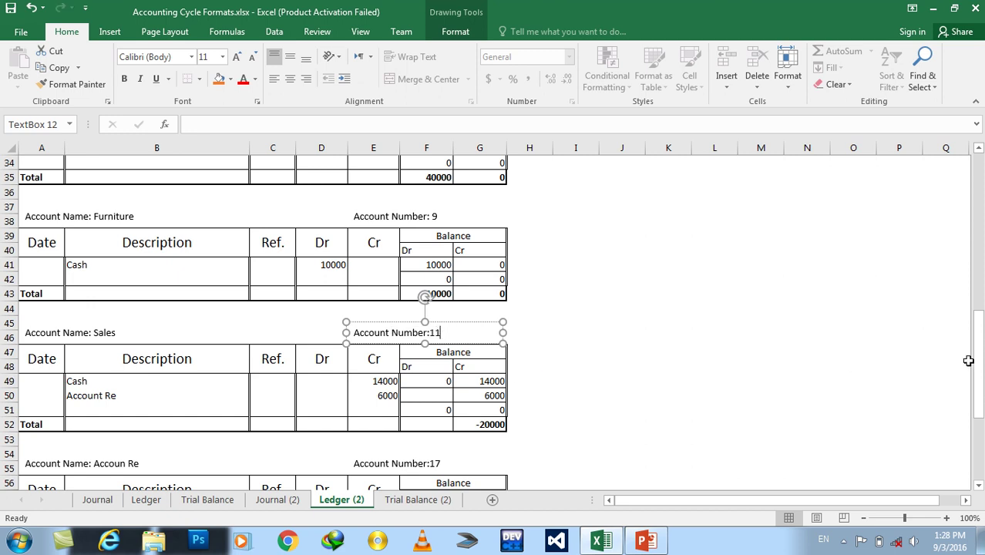
# - Renumber Accoun Re to 13 and Sale AC to 16
pyautogui.moveTo(977, 360); pyautogui.dragTo(978, 418)
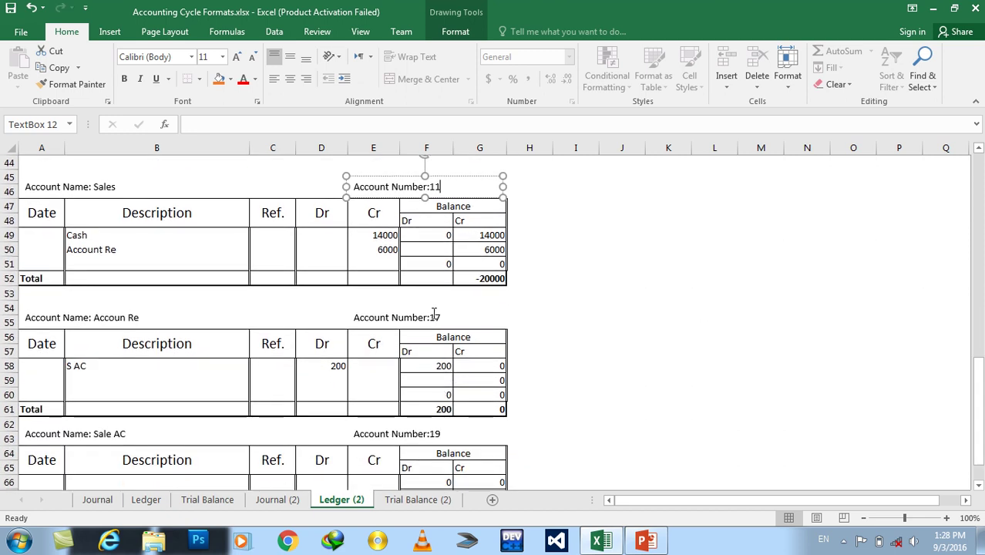
pyautogui.click(434, 316)
pyautogui.doubleClick(435, 317)
pyautogui.moveTo(434, 318); pyautogui.dragTo(440, 318)
pyautogui.write('3')
pyautogui.click(436, 435)
pyautogui.doubleClick(436, 434)
pyautogui.moveTo(434, 434); pyautogui.dragTo(440, 433)
pyautogui.write('6')
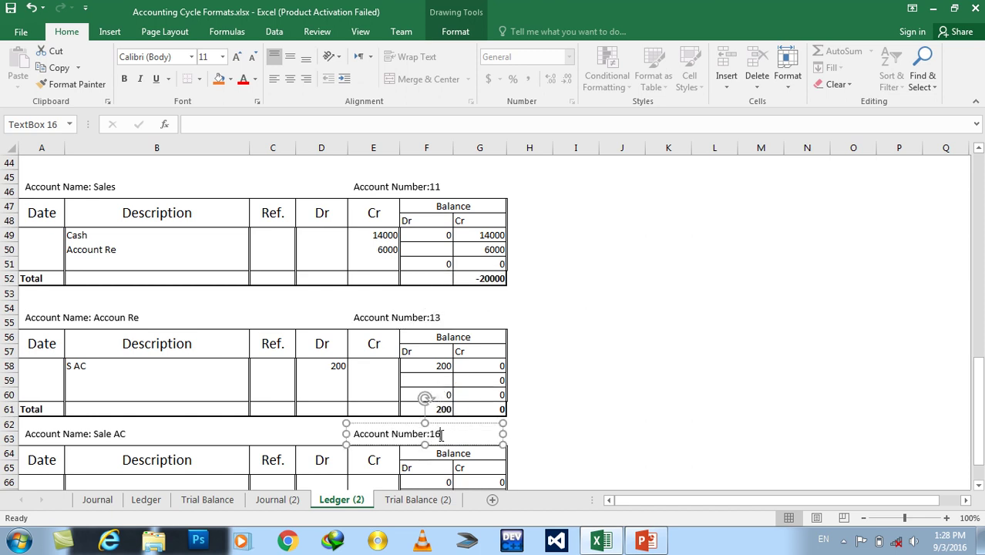
pyautogui.click(571, 389)
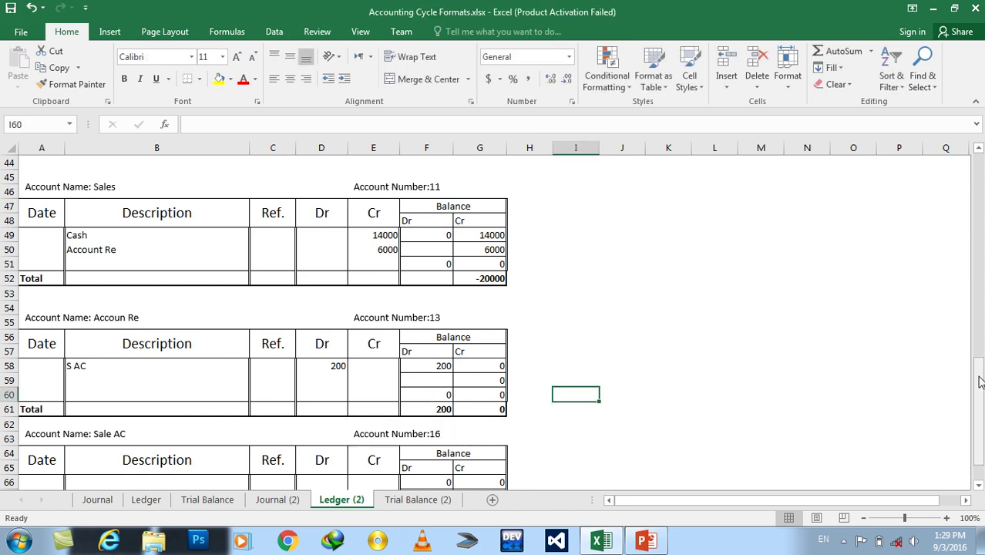
# - Clear the S AC description and check the Account Payable entry in Journal (2)
pyautogui.click(109, 371)
pyautogui.press('Delete')
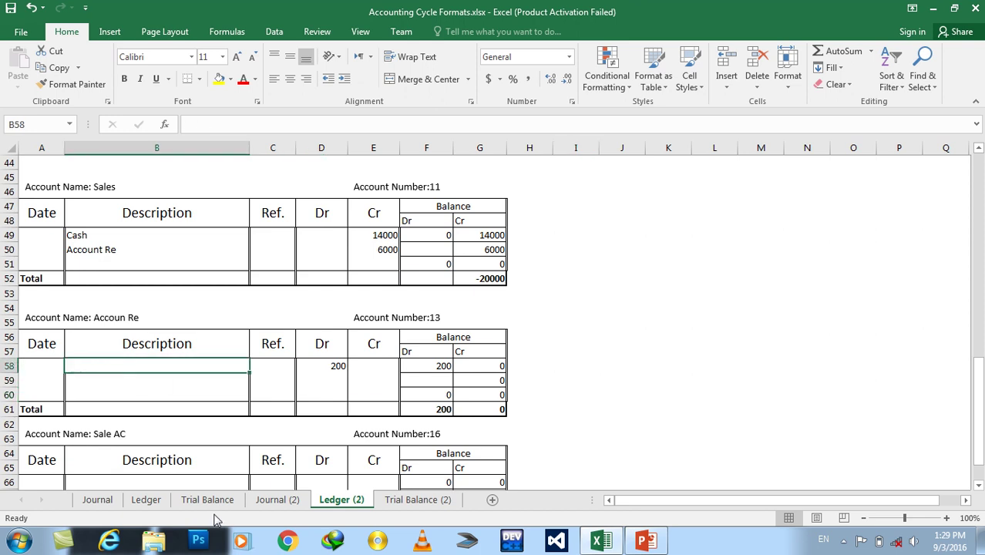
pyautogui.click(278, 499)
pyautogui.moveTo(979, 369); pyautogui.dragTo(981, 294)
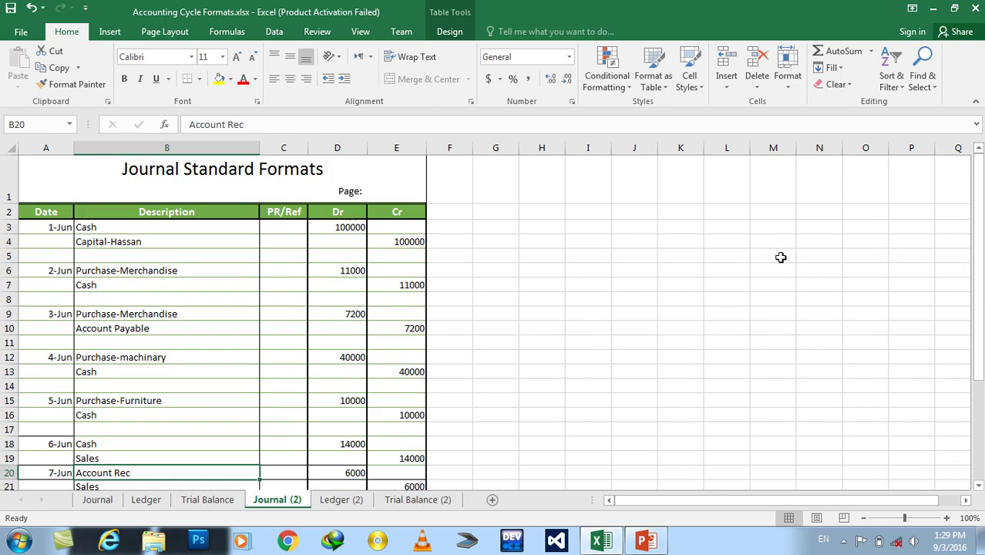
pyautogui.click(128, 331)
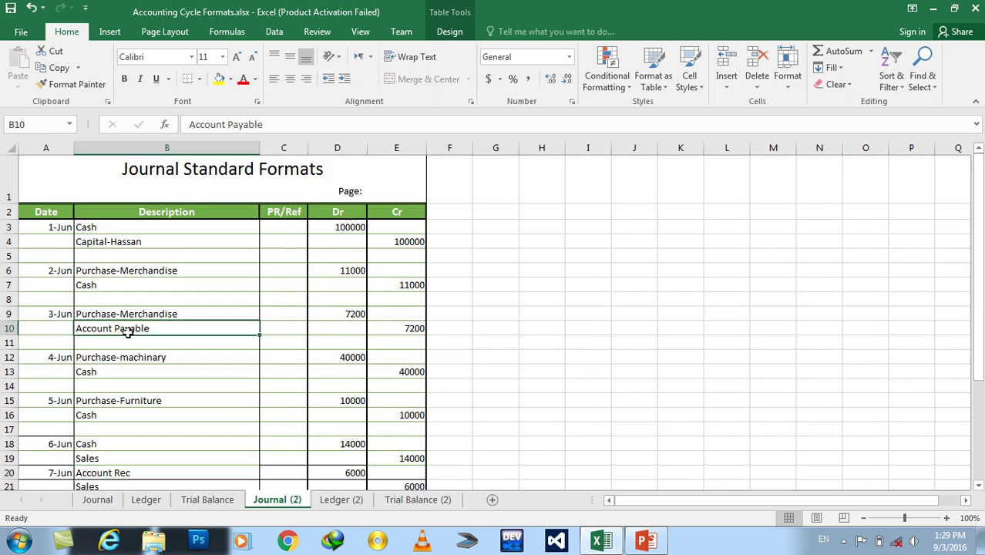
pyautogui.click(339, 499)
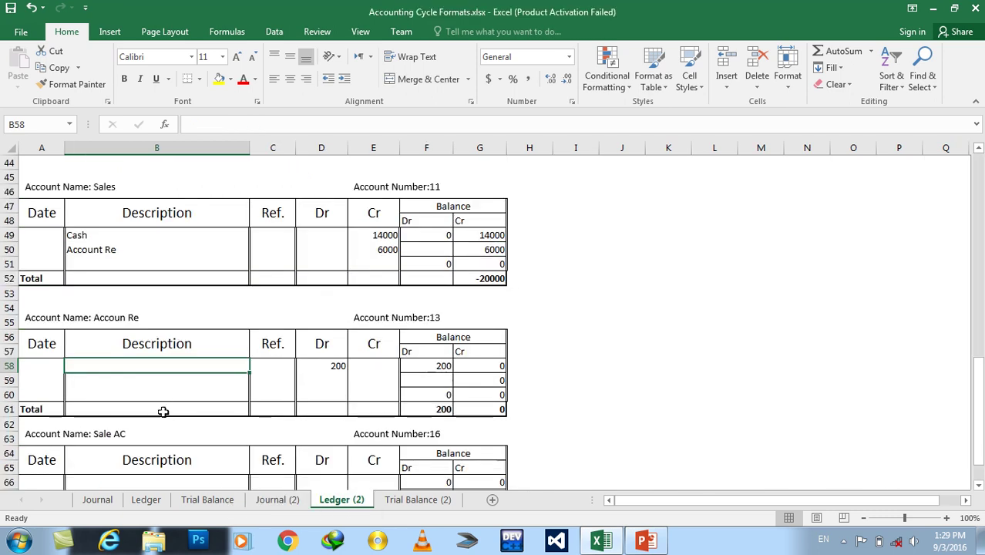
# - Rename the ledger account to Account Payable
pyautogui.doubleClick(134, 317)
pyautogui.write('Payable')
pyautogui.click(637, 321)
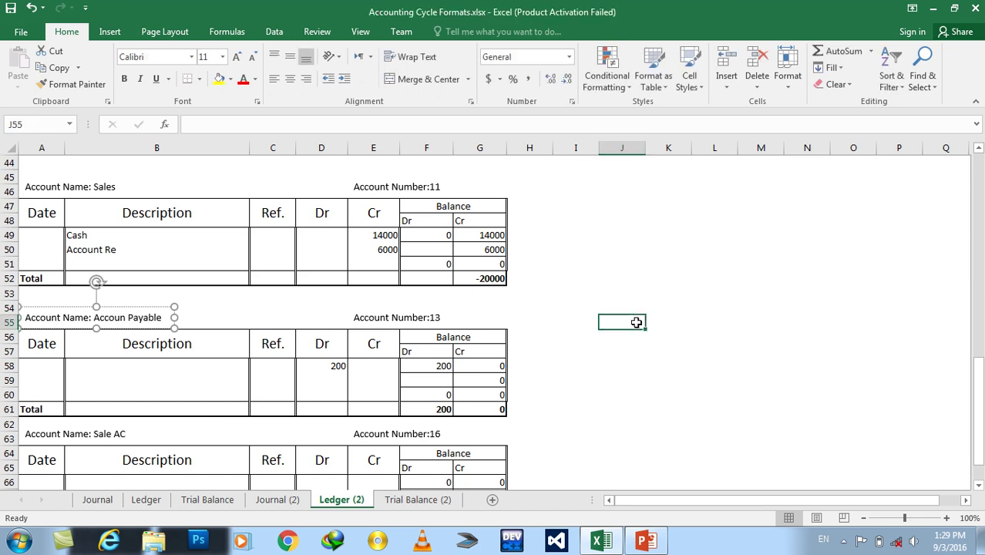
pyautogui.click(125, 318)
pyautogui.write('t')
pyautogui.click(628, 307)
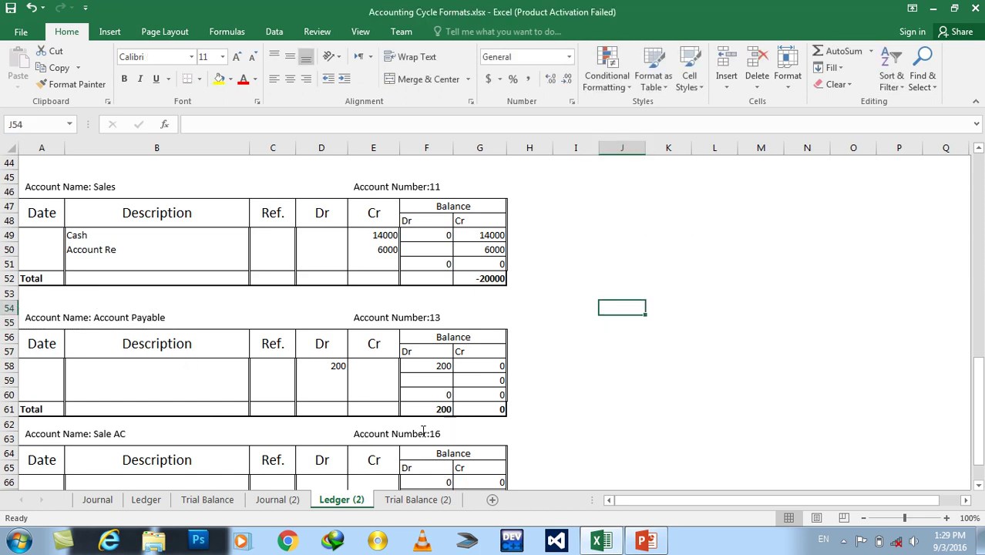
# - Replace the 200 debit with a Mechandise Purchased credit of 7200, then return to Journal (2)
pyautogui.click(270, 501)
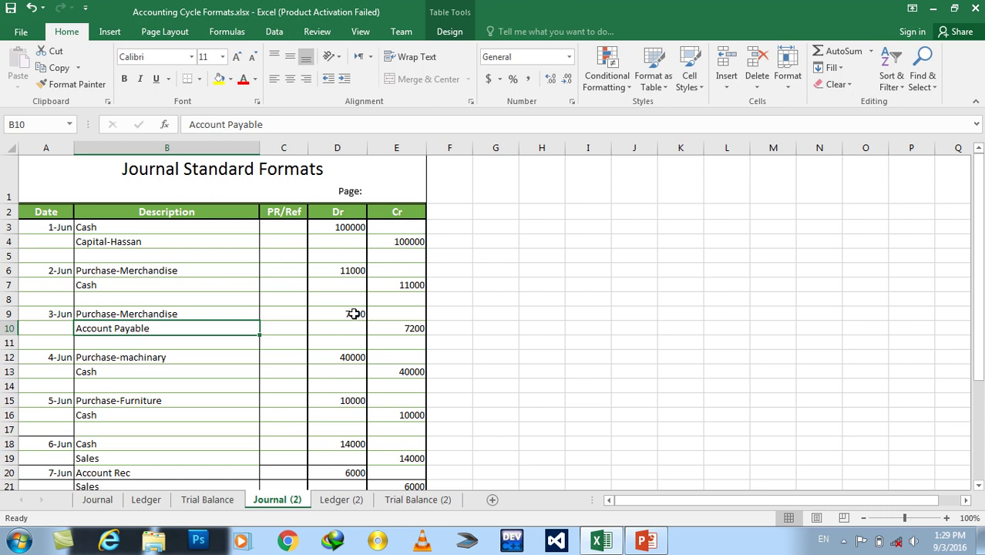
pyautogui.click(340, 501)
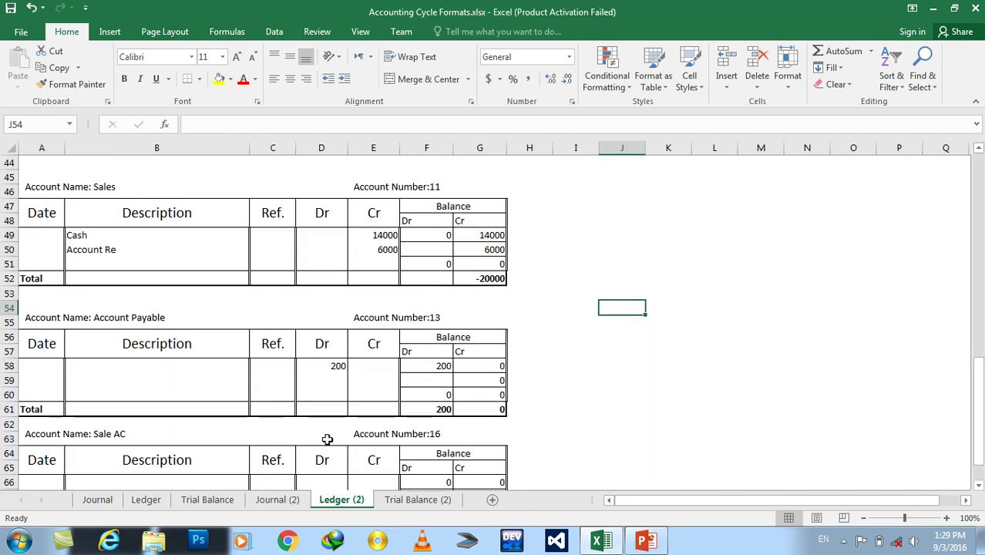
pyautogui.click(336, 367)
pyautogui.press('Delete')
pyautogui.press('Tab')
pyautogui.write('729')
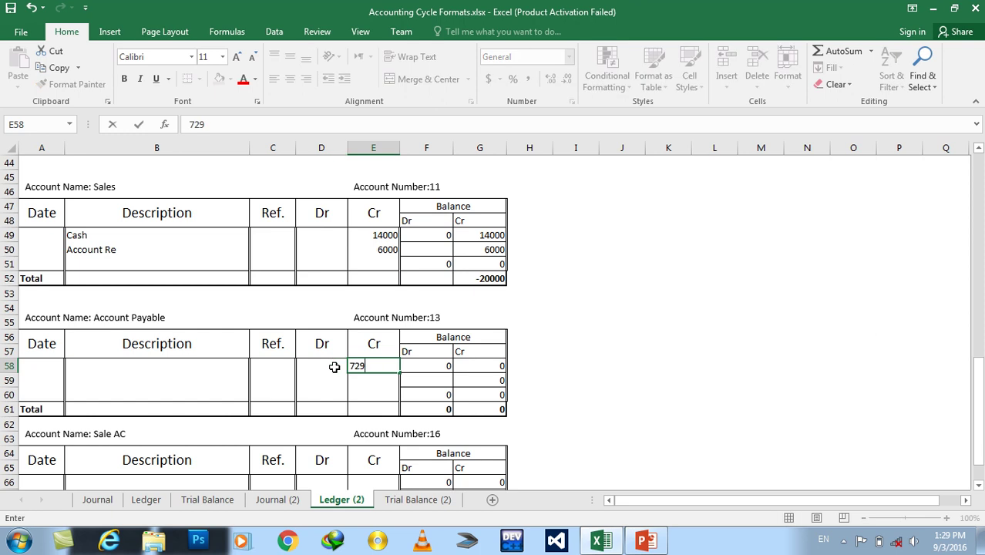
pyautogui.write('00')
pyautogui.press('Left')
pyautogui.press('Left')
pyautogui.press('Left')
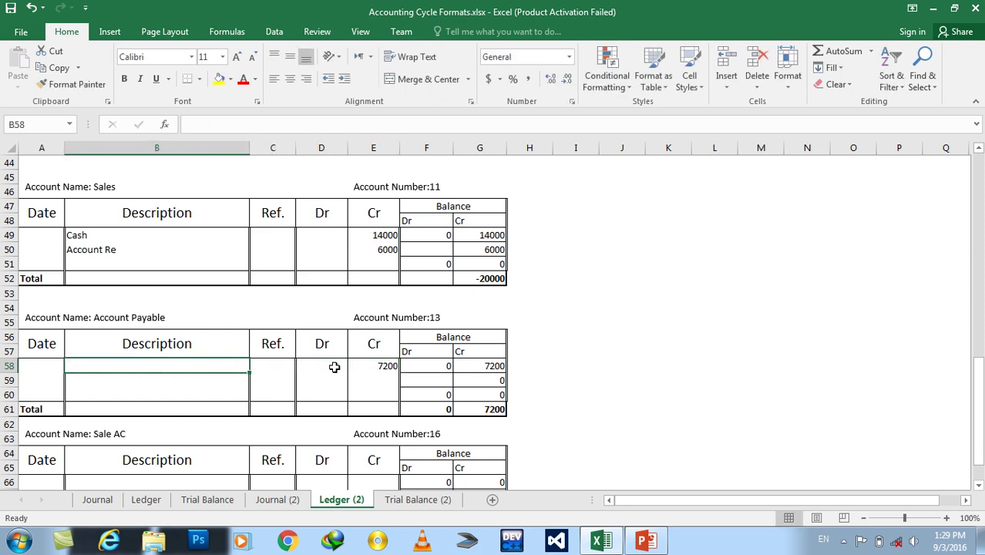
pyautogui.write('Mechandise P')
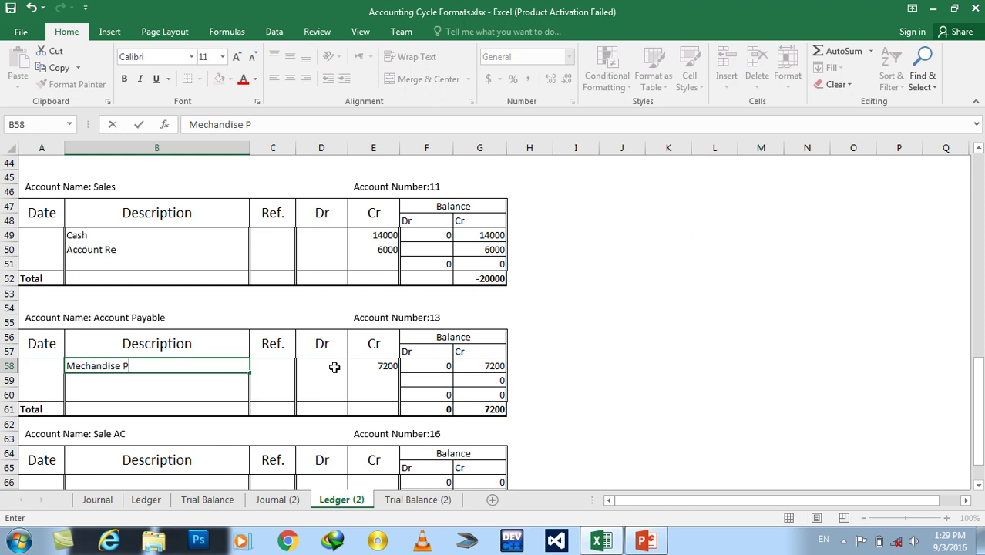
pyautogui.write('hased')
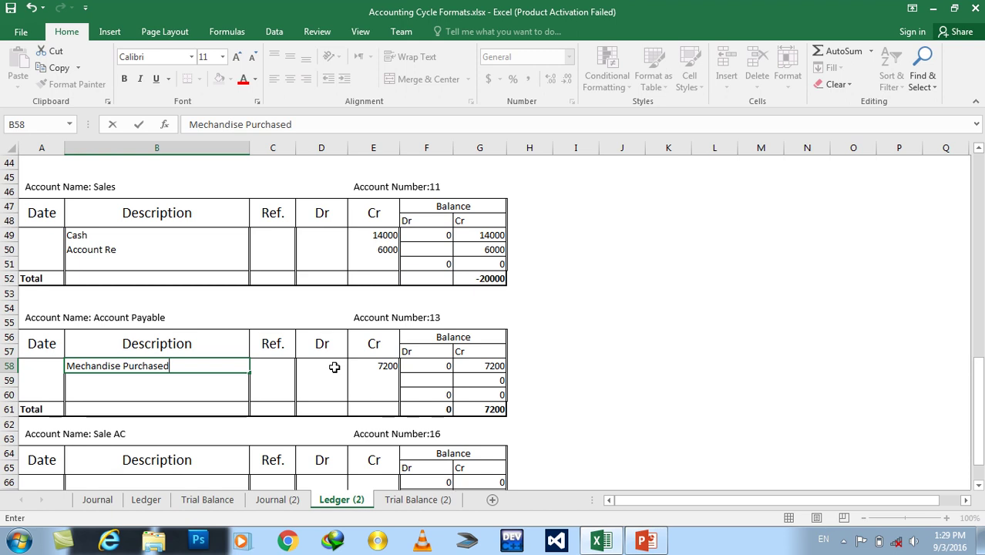
pyautogui.press('Return')
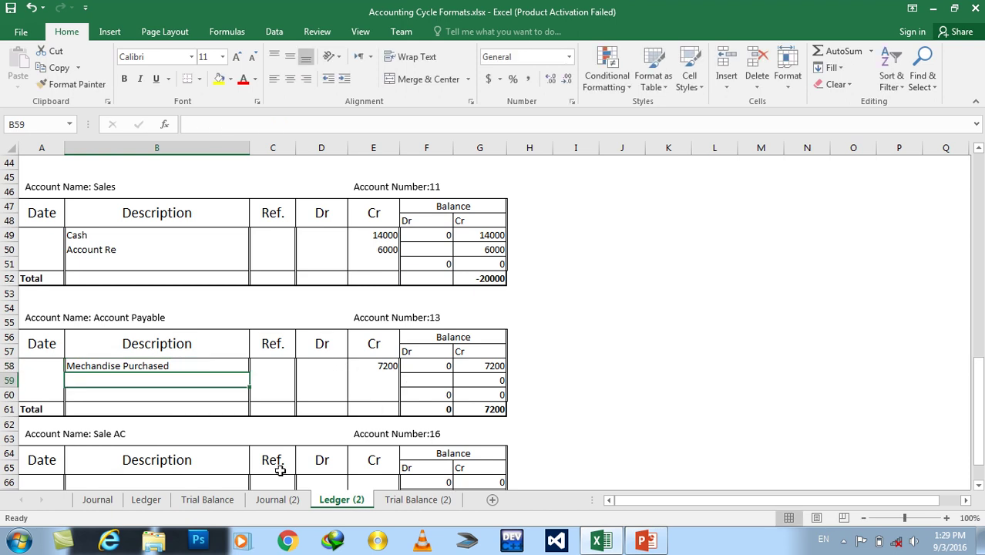
pyautogui.click(276, 499)
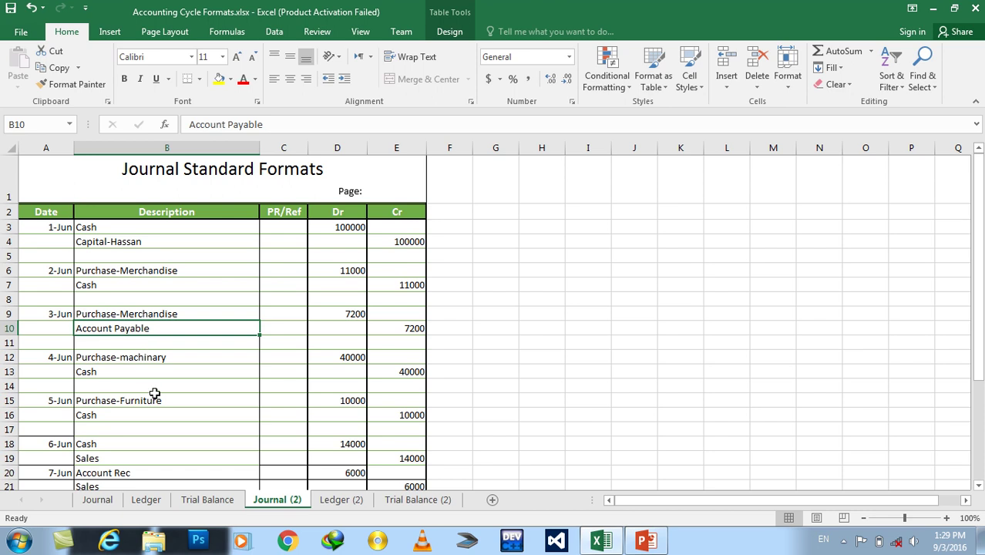
pyautogui.moveTo(982, 298); pyautogui.dragTo(982, 332)
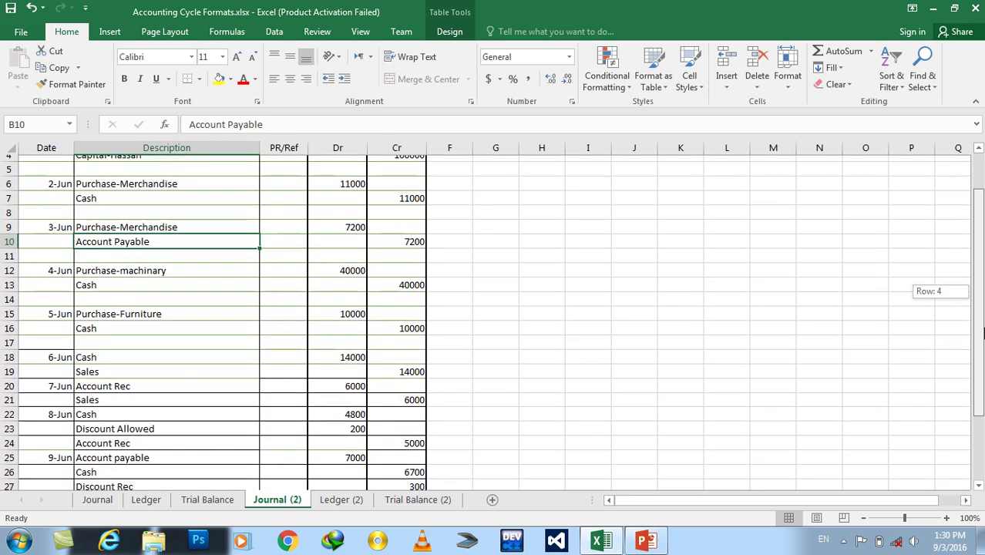
pyautogui.moveTo(982, 332); pyautogui.dragTo(983, 351)
pyautogui.click(193, 421)
pyautogui.click(346, 425)
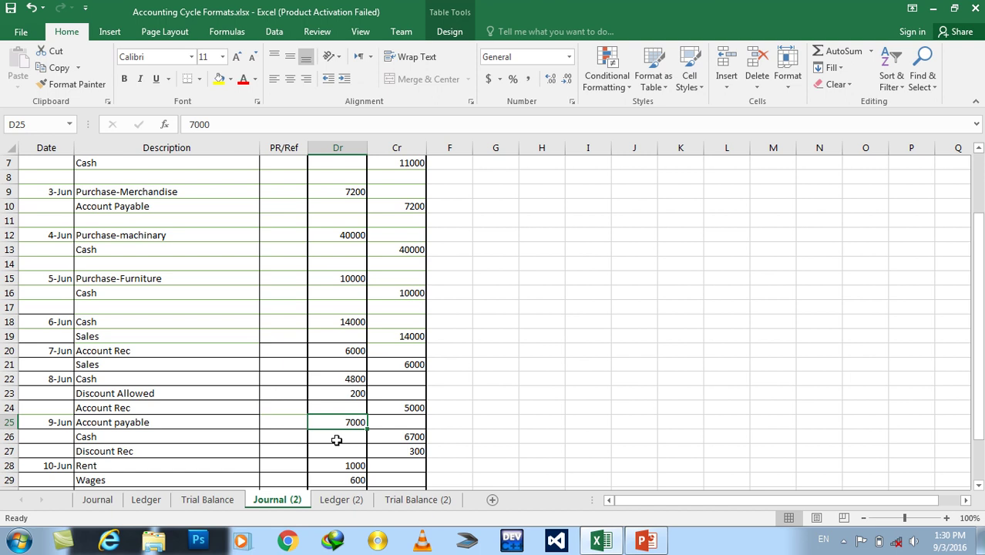
pyautogui.click(337, 438)
pyautogui.click(332, 450)
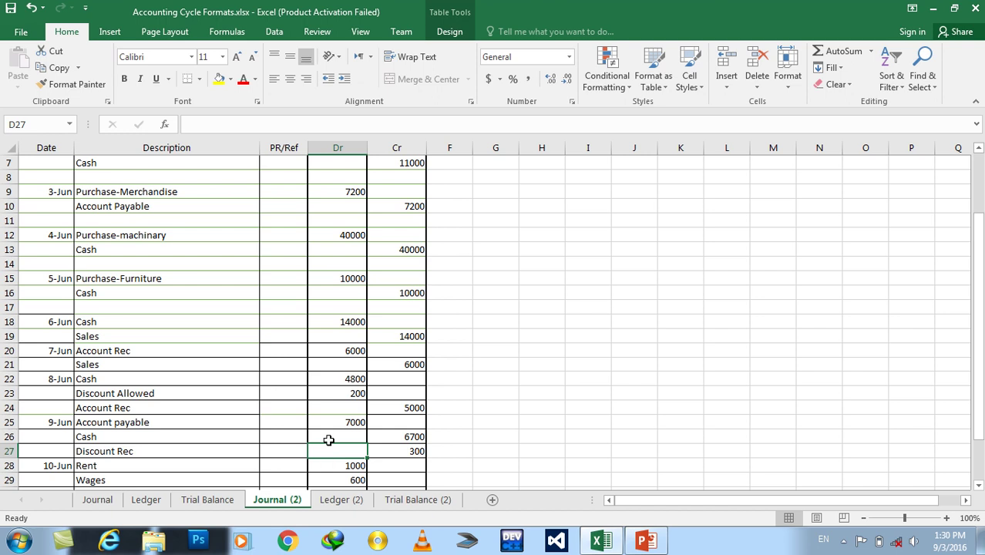
pyautogui.click(329, 439)
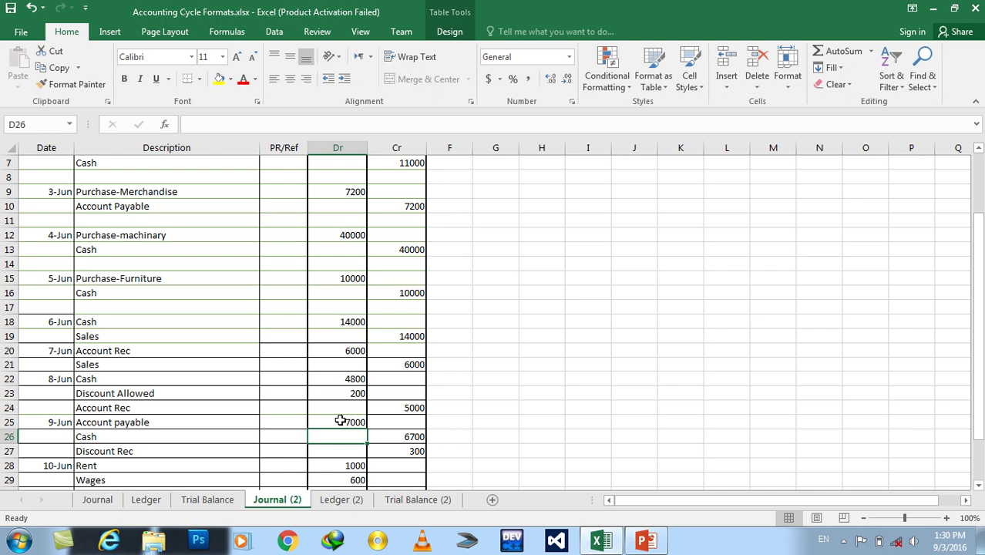
# - Start a debit entry in the next Account Payable row on Ledger (2)
pyautogui.click(341, 499)
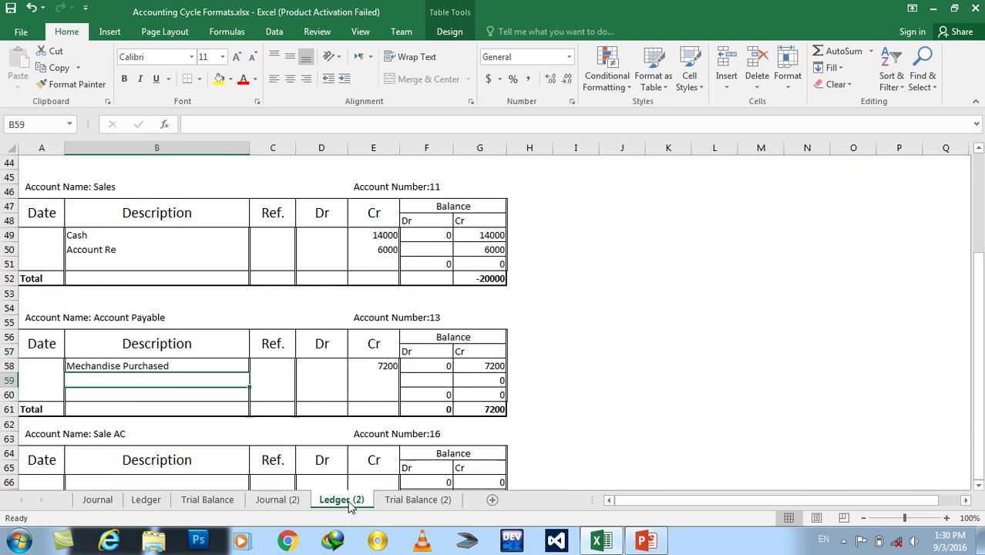
pyautogui.click(319, 377)
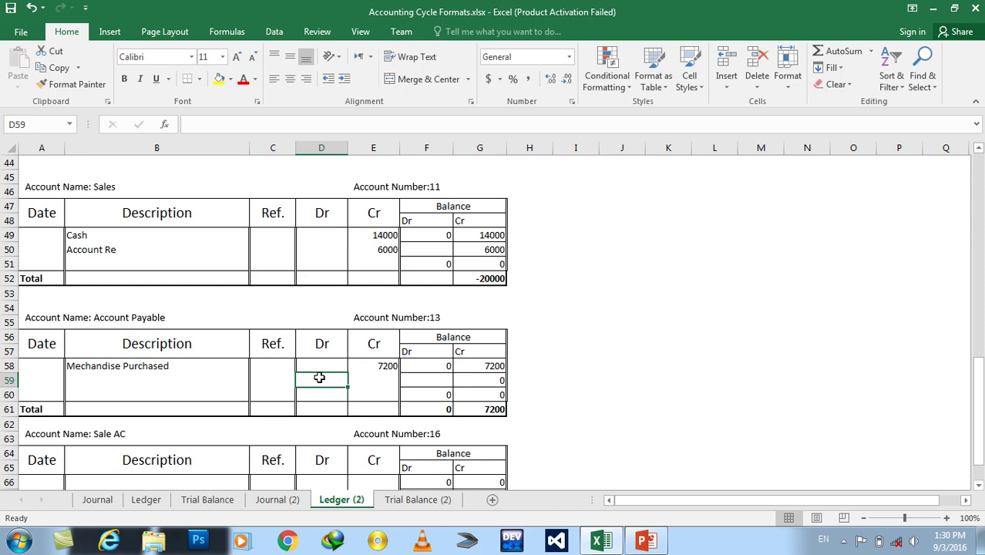
pyautogui.write('70')
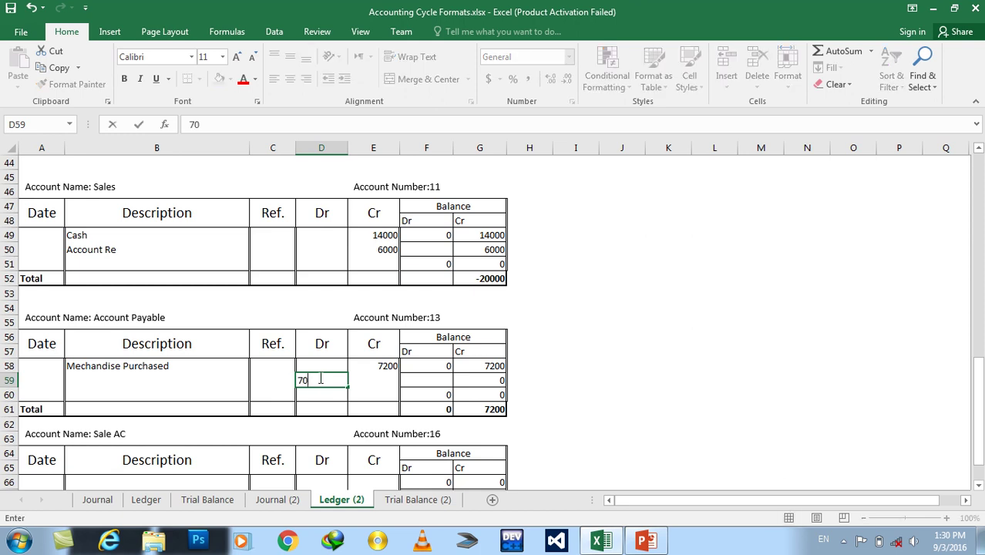
pyautogui.press('BackSpace')
pyautogui.click(319, 377)
pyautogui.press('Left')
pyautogui.press('Left')
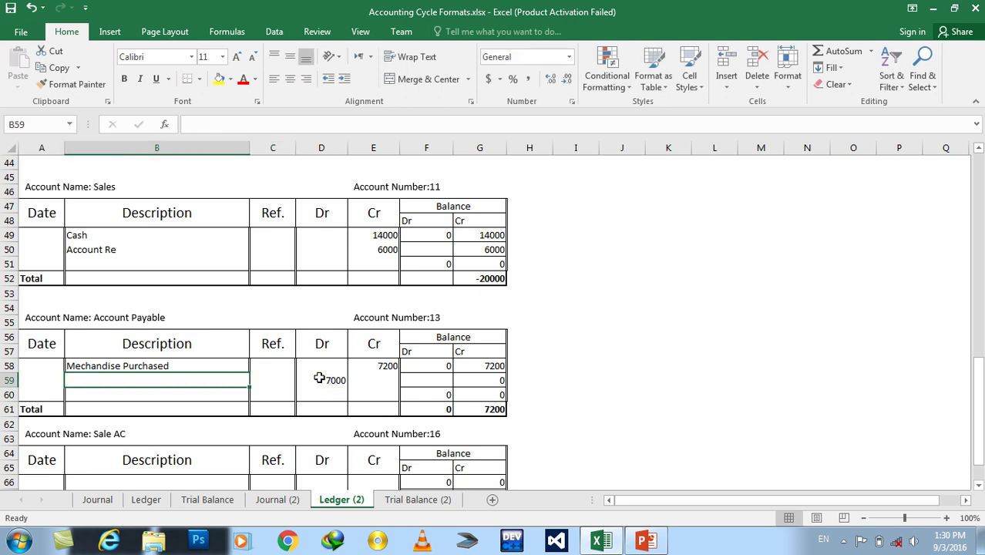
pyautogui.press('Right')
pyautogui.press('Right')
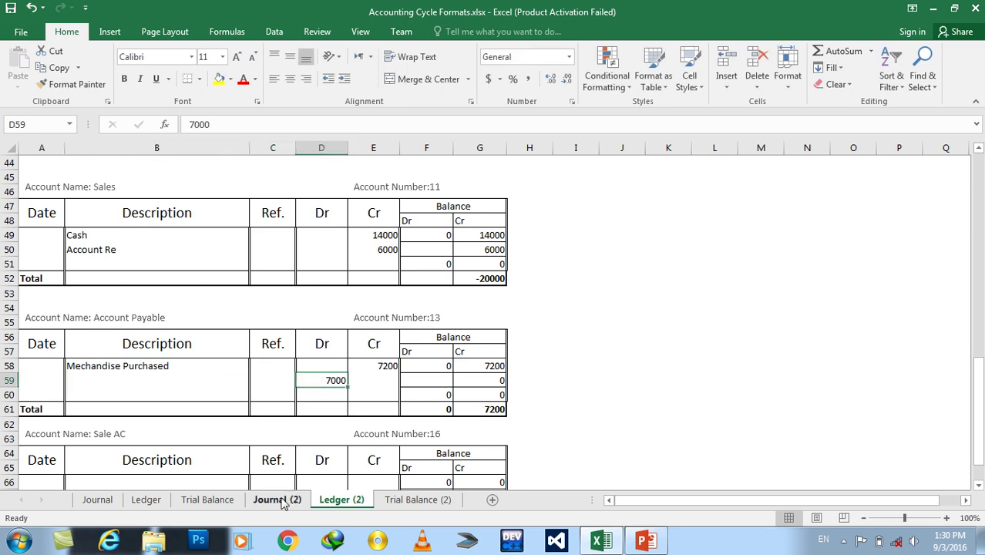
# - Check the journal's 6700 Cash and Discount lines for the 9-Jun payment
pyautogui.click(277, 500)
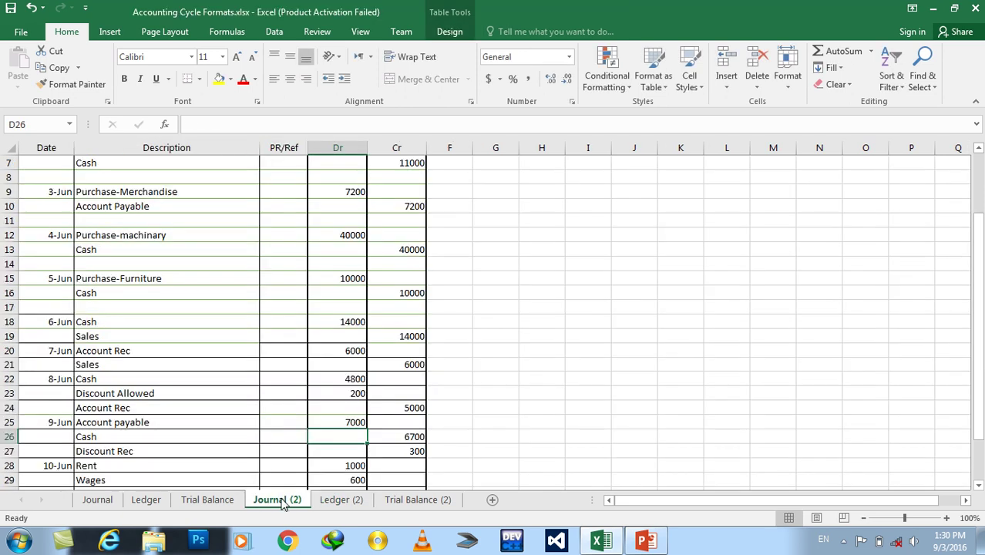
pyautogui.click(387, 433)
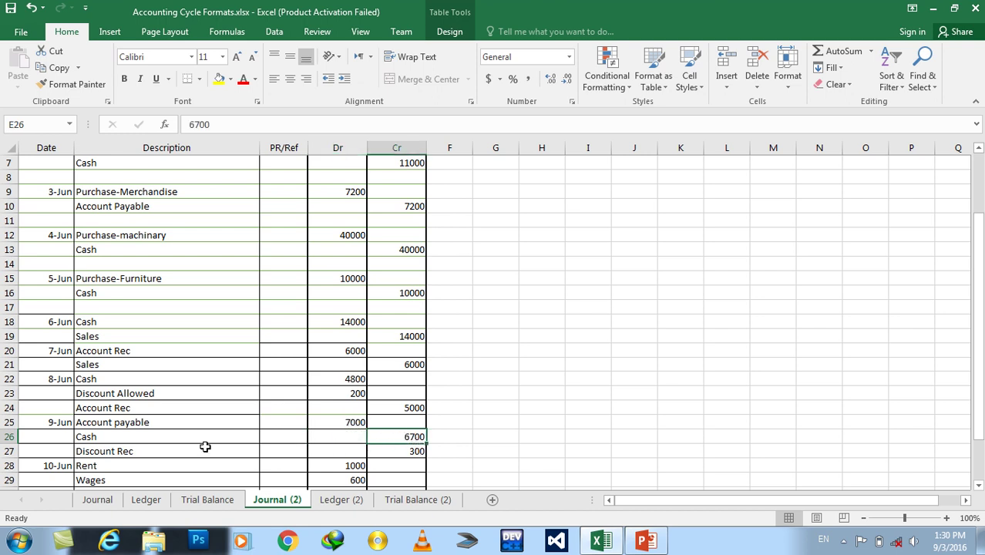
pyautogui.click(147, 437)
pyautogui.click(149, 453)
pyautogui.click(354, 502)
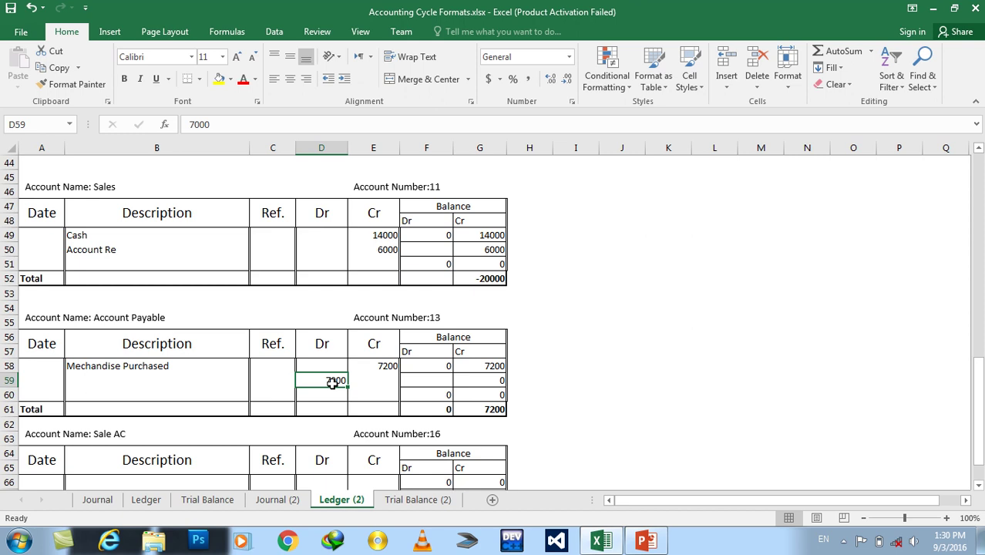
# - Post debits of Cash 6700 and Discount 300 to Account Payable
pyautogui.write('6700')
pyautogui.press('Return')
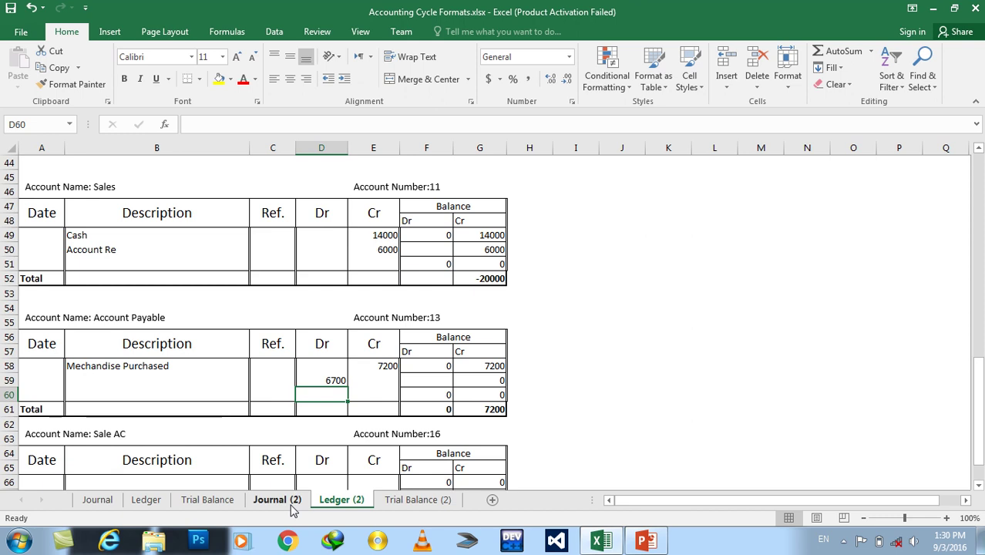
pyautogui.write('3000')
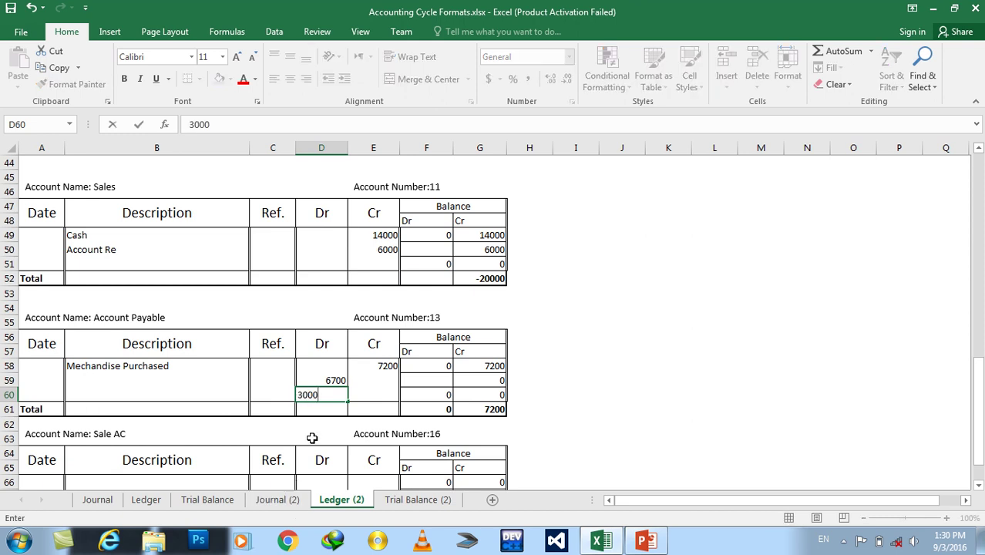
pyautogui.press('BackSpace')
pyautogui.press('Left')
pyautogui.press('Up')
pyautogui.press('Left')
pyautogui.write('Cash')
pyautogui.press('Return')
pyautogui.write('Discount')
pyautogui.press('Return')
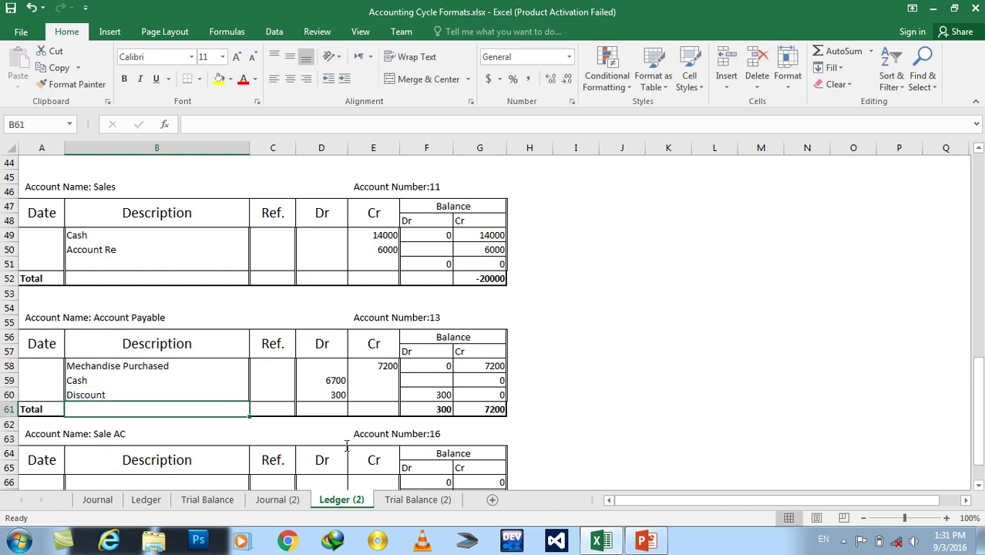
# - Look up the 7-Jun Account Rec journal entry and return to Ledger (2)
pyautogui.click(293, 501)
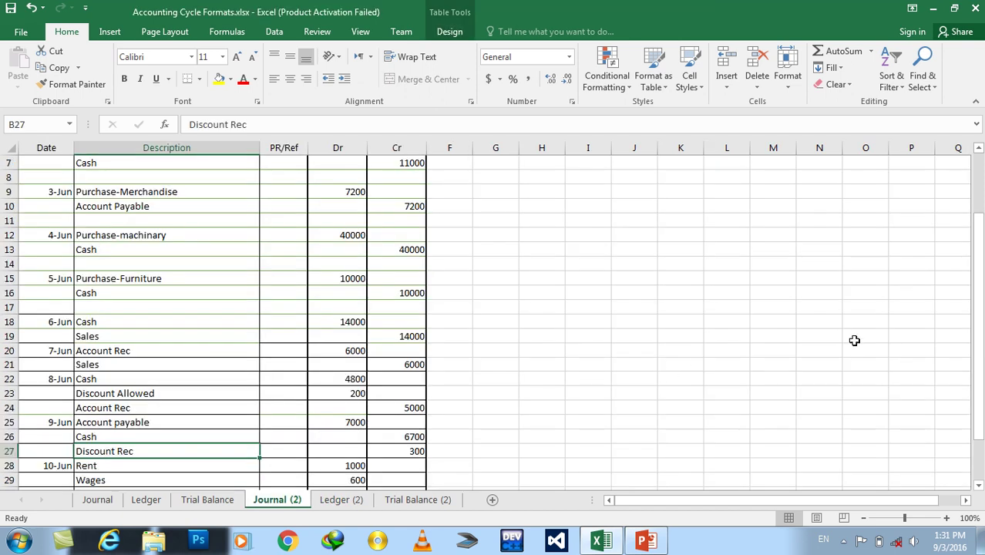
pyautogui.moveTo(979, 347)
pyautogui.mouseDown()
pyautogui.moveTo(981, 395)
pyautogui.moveTo(975, 235)
pyautogui.mouseUp()
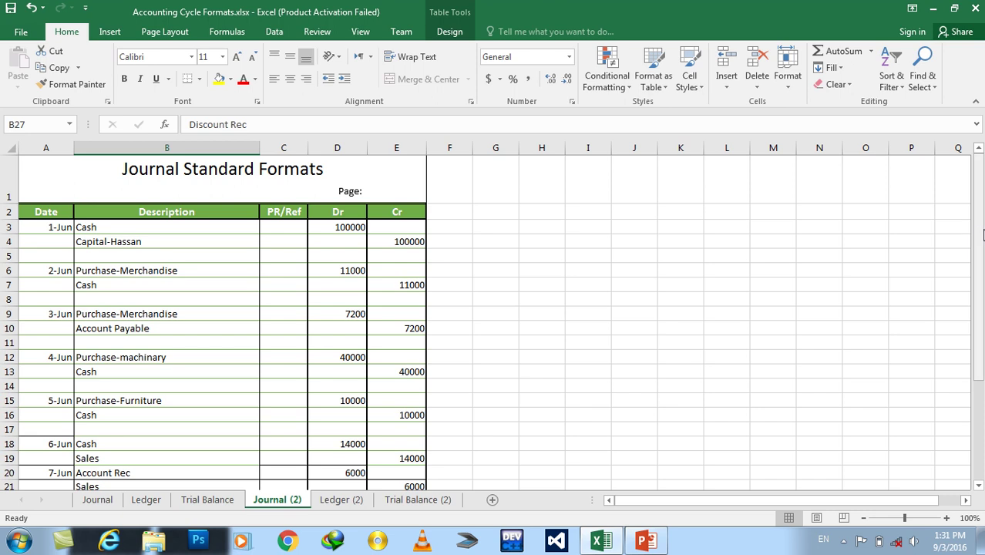
pyautogui.moveTo(978, 235); pyautogui.dragTo(978, 255)
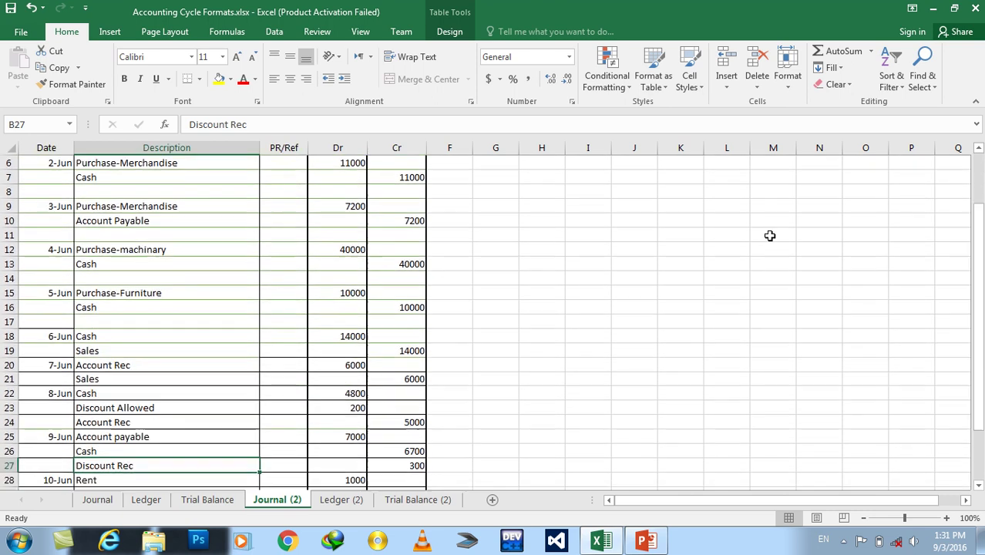
pyautogui.click(131, 364)
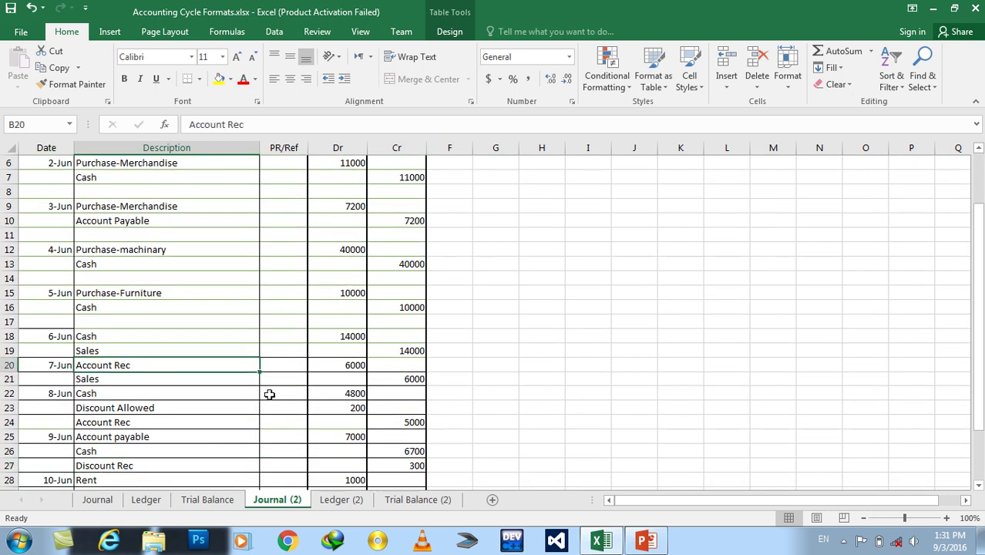
pyautogui.click(341, 499)
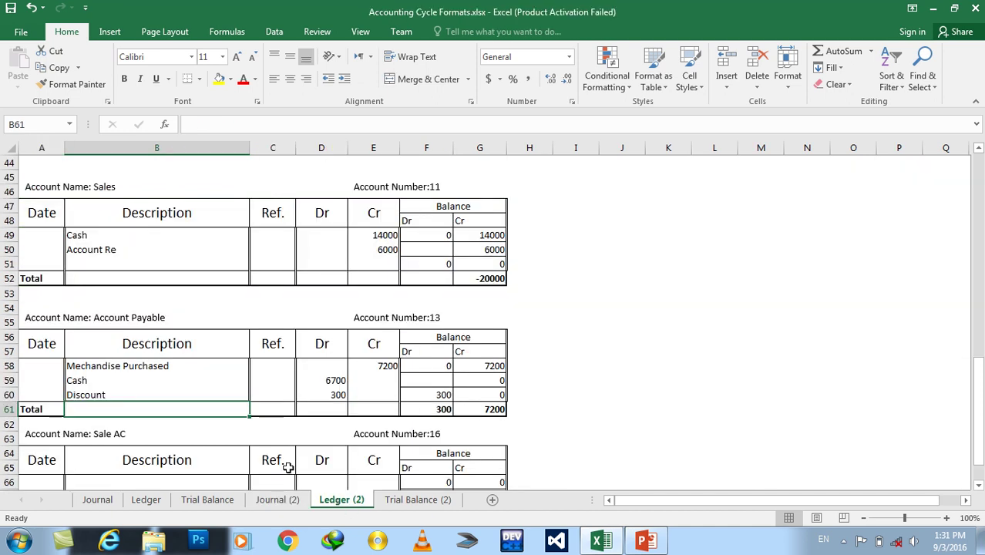
# - Rename the Sale AC ledger account to Account Re
pyautogui.click(99, 434)
pyautogui.moveTo(94, 434); pyautogui.dragTo(128, 433)
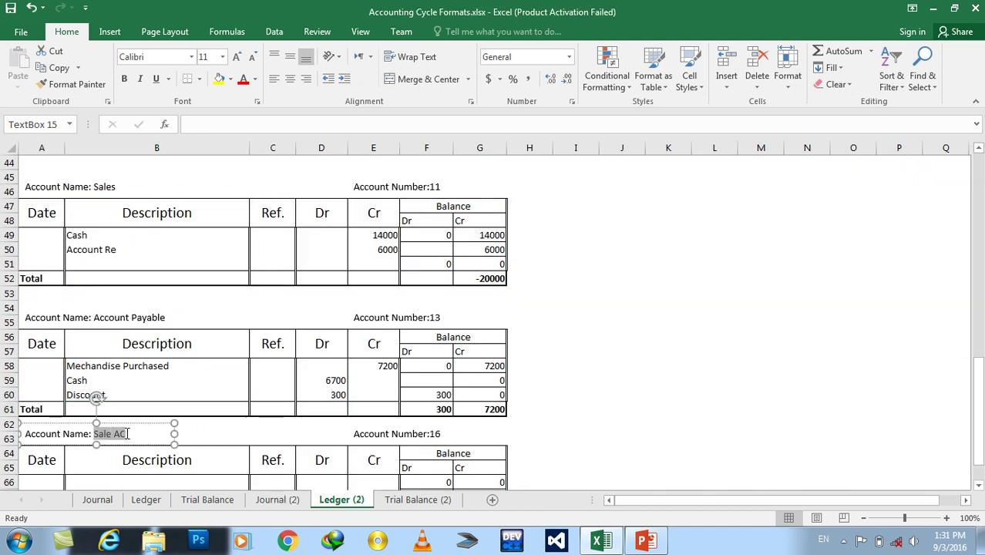
pyautogui.write('A')
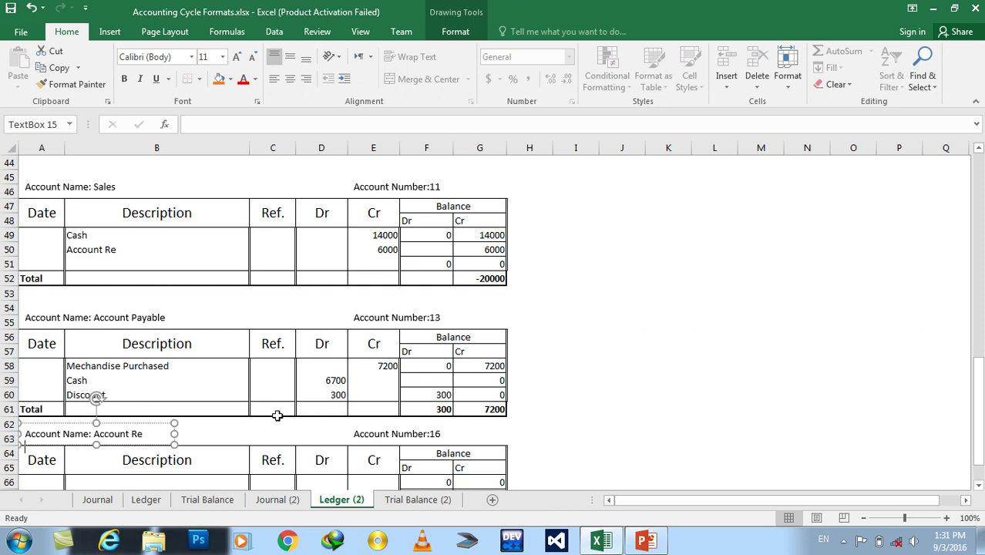
pyautogui.click(648, 367)
pyautogui.moveTo(979, 383); pyautogui.dragTo(980, 402)
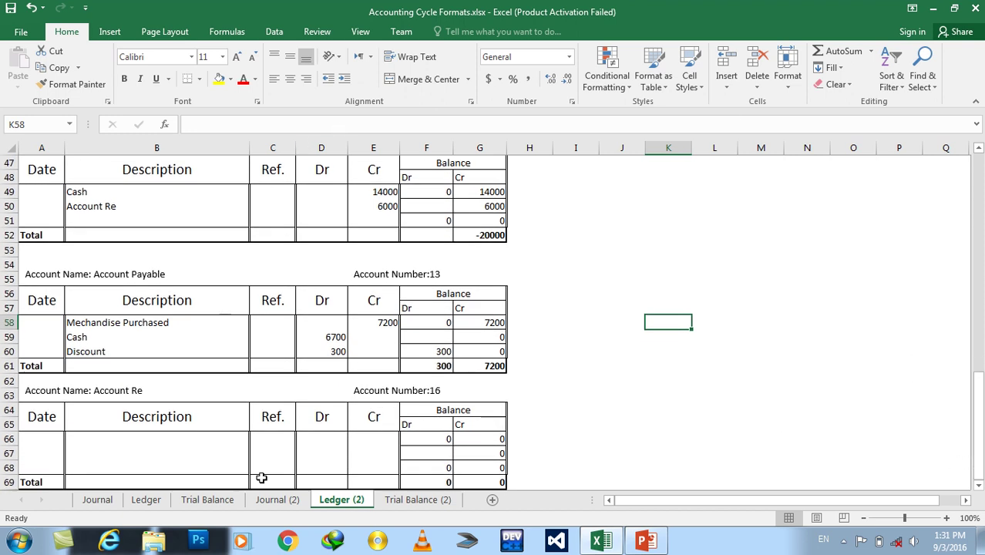
# - Verify the 7-Jun journal entry and post a 6000 Sales debit to Account Re
pyautogui.click(270, 501)
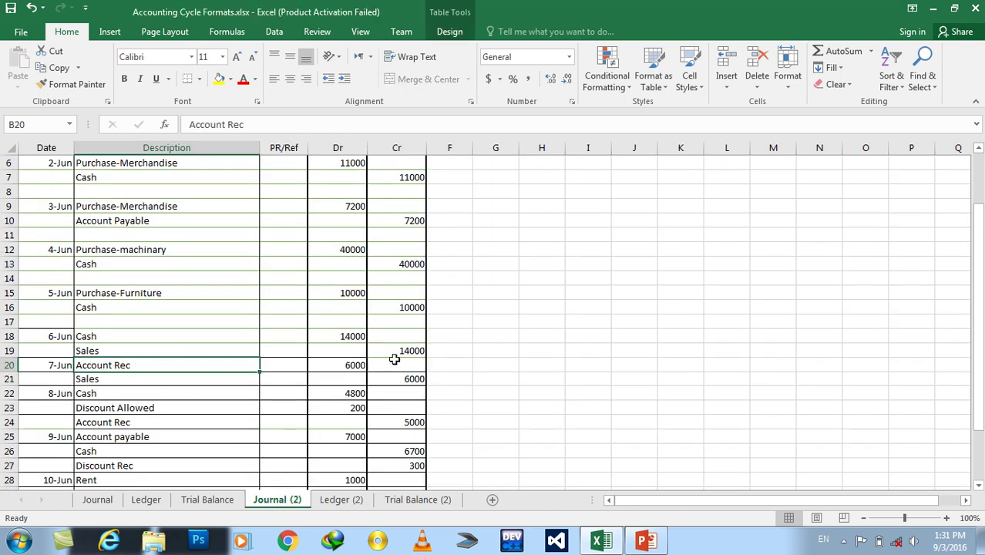
pyautogui.click(343, 365)
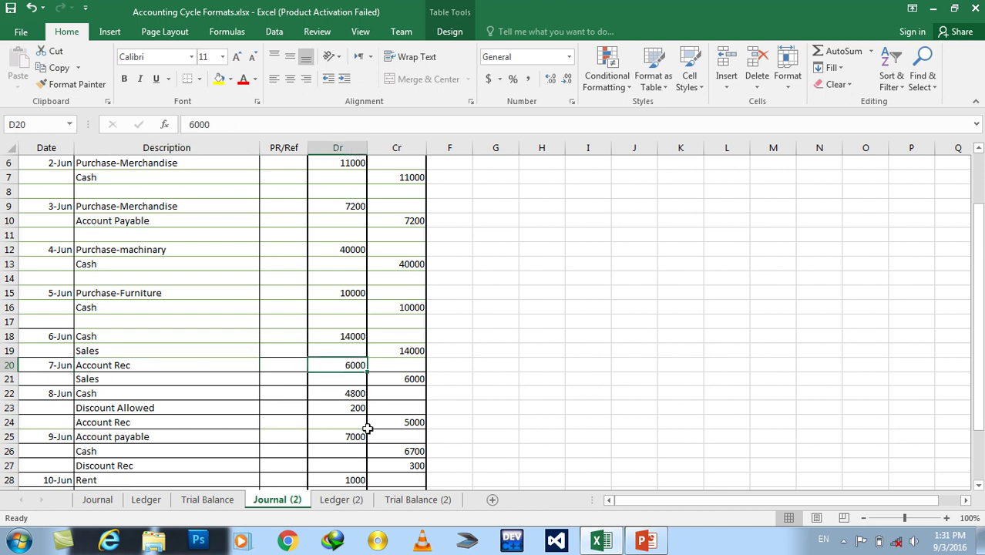
pyautogui.click(198, 382)
pyautogui.click(340, 499)
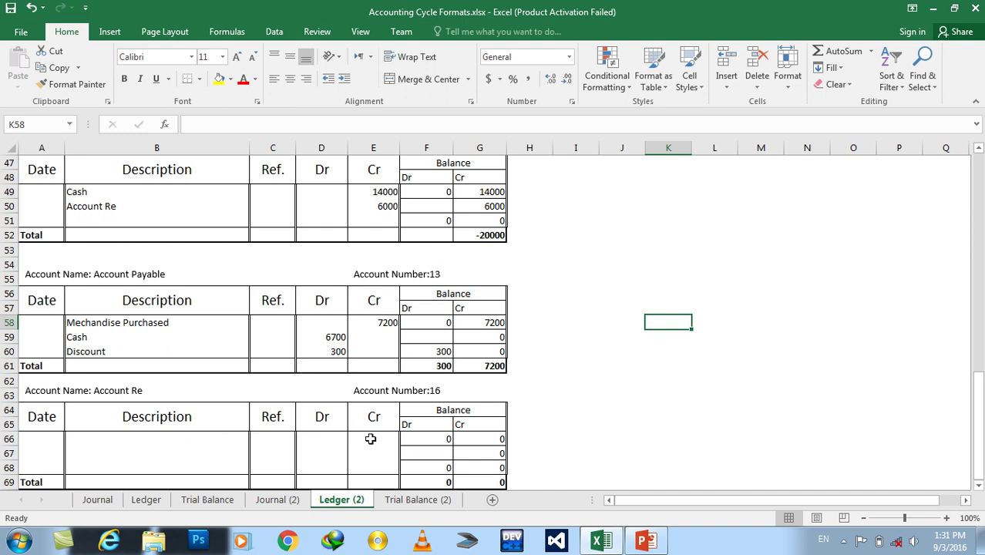
pyautogui.click(315, 441)
pyautogui.write('6000')
pyautogui.press('Left')
pyautogui.press('Left')
pyautogui.write('Sales')
pyautogui.press('Return')
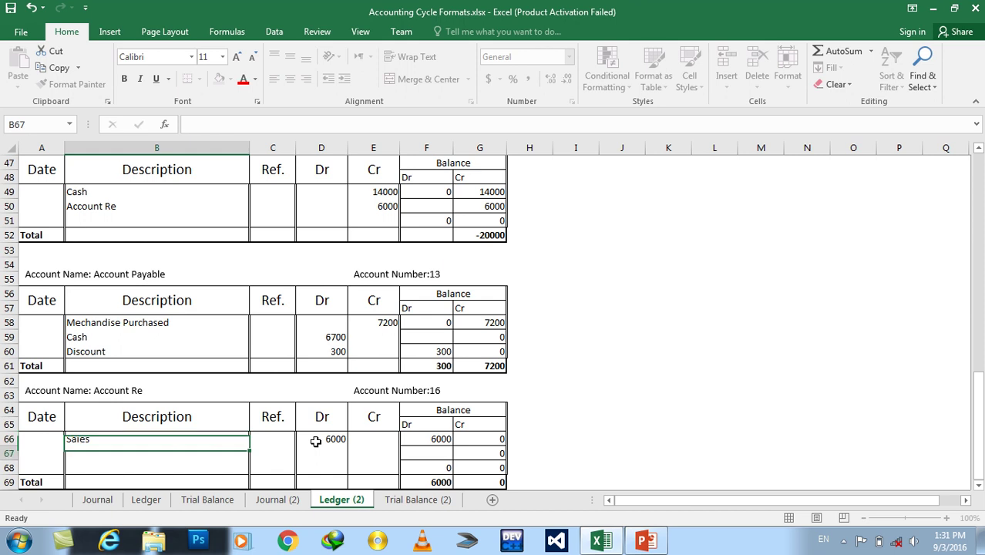
# - Review the 7-Jun and 8-Jun Account Rec lines, including the 5000 credit, in Journal (2)
pyautogui.click(277, 500)
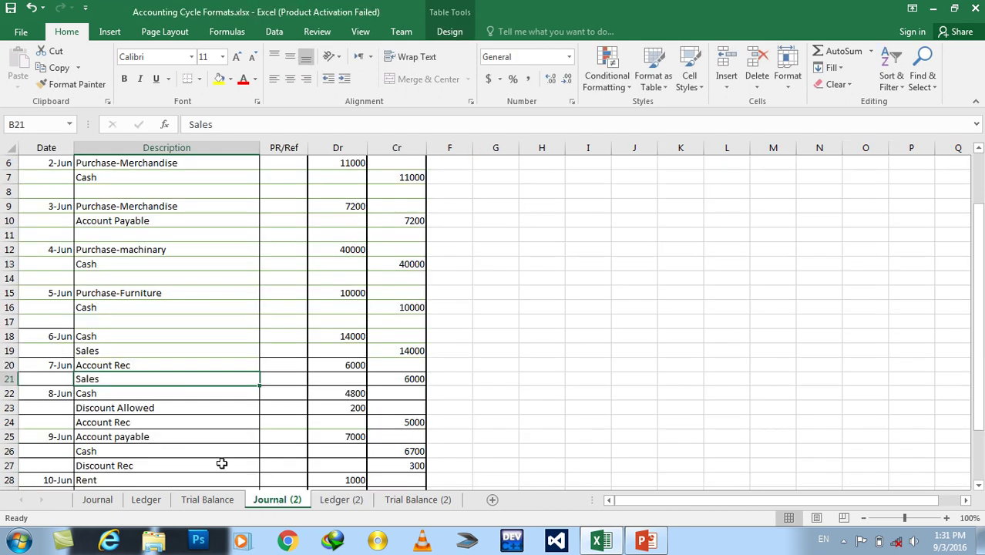
pyautogui.click(133, 364)
pyautogui.click(126, 423)
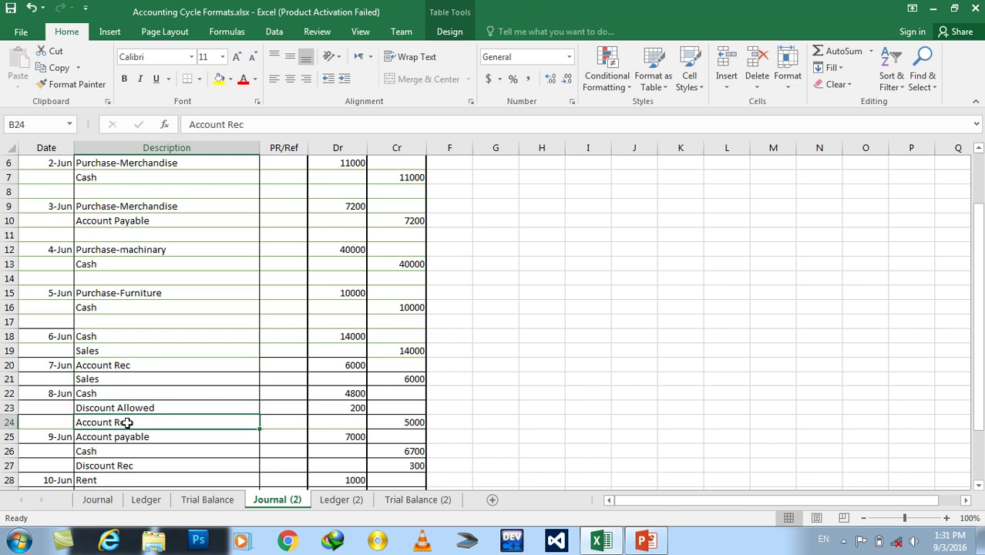
pyautogui.click(413, 426)
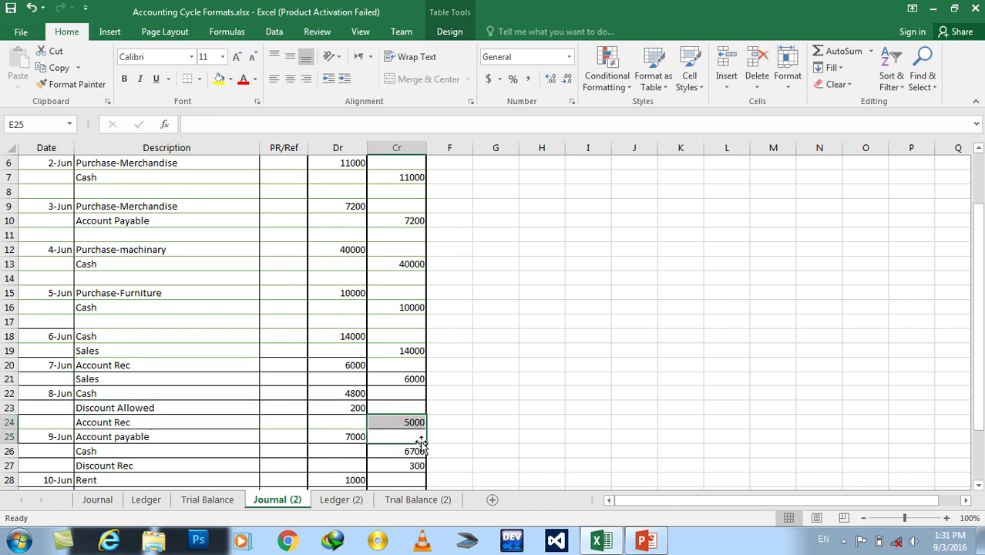
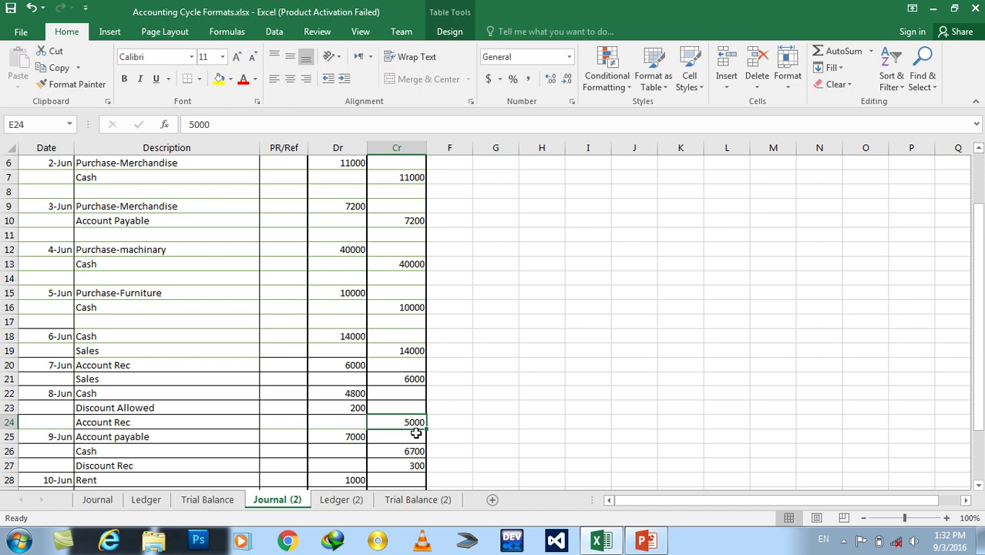
# - On Ledger (2), enter 4800 and 200 in E67:E68, labelled Cash and Discount in B67:B68
pyautogui.click(344, 505)
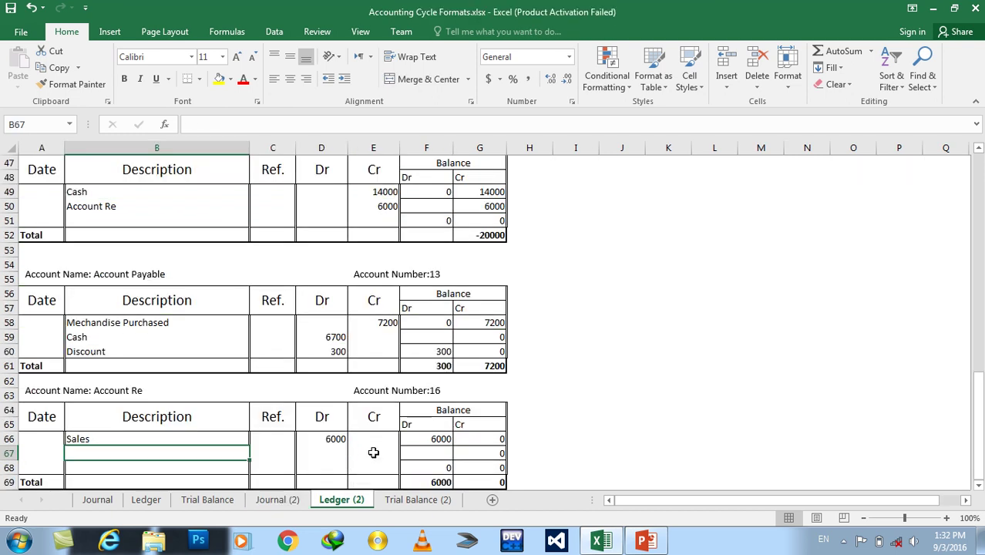
pyautogui.click(372, 453)
pyautogui.write('4800')
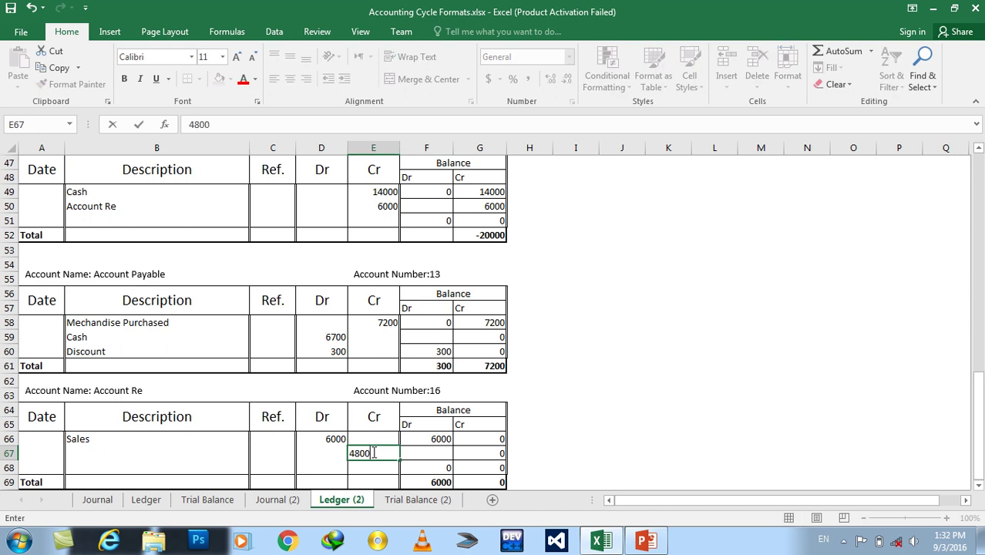
pyautogui.press('Return')
pyautogui.write('200')
pyautogui.press('Left')
pyautogui.press('Left')
pyautogui.press('Left')
pyautogui.press('Up')
pyautogui.write('Cash')
pyautogui.press('Return')
pyautogui.write('Discount')
pyautogui.press('Return')
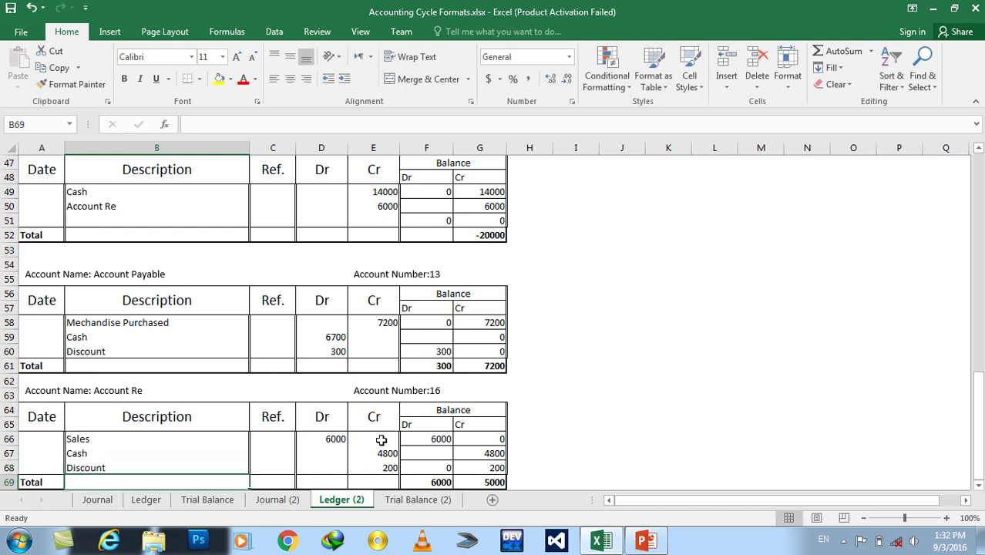
pyautogui.click(278, 499)
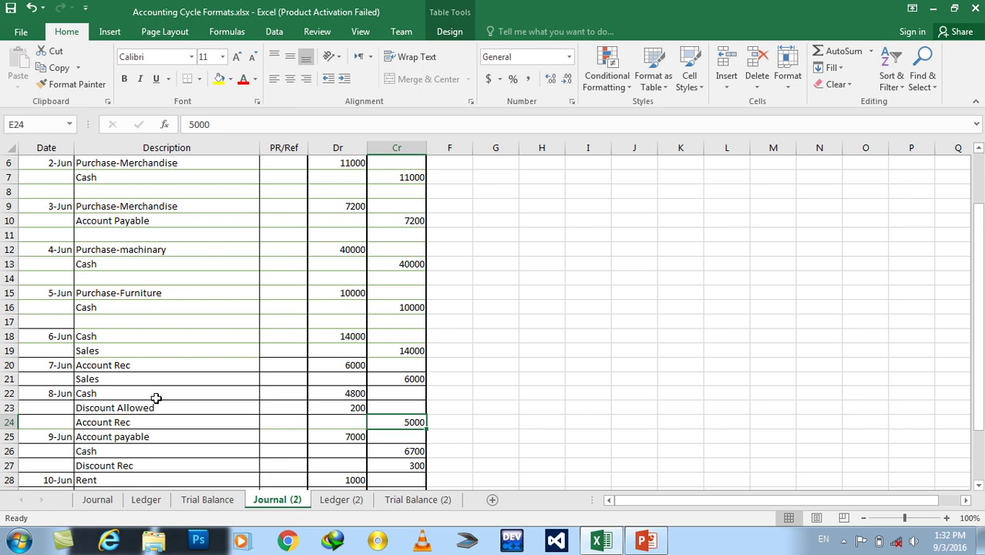
pyautogui.click(128, 362)
pyautogui.click(114, 378)
pyautogui.click(109, 394)
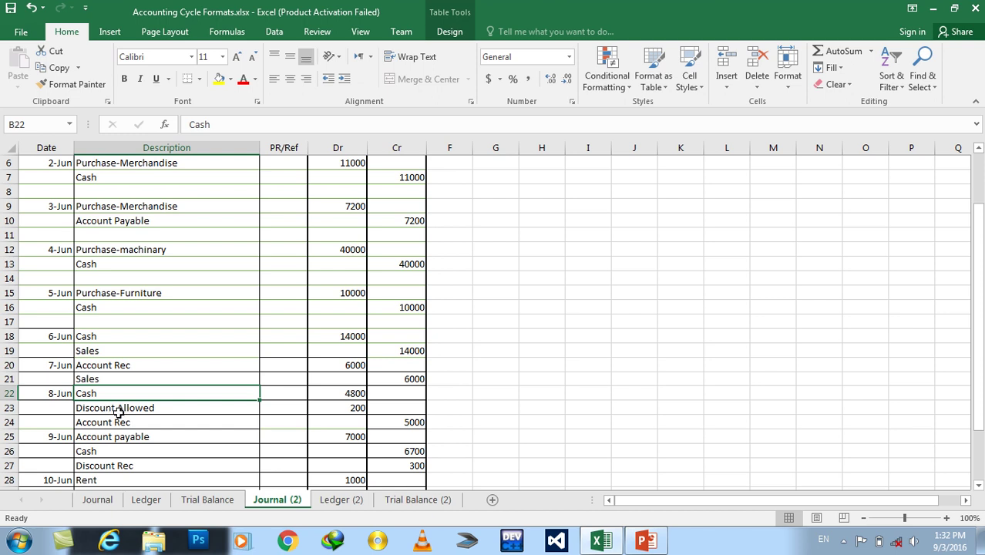
pyautogui.click(117, 411)
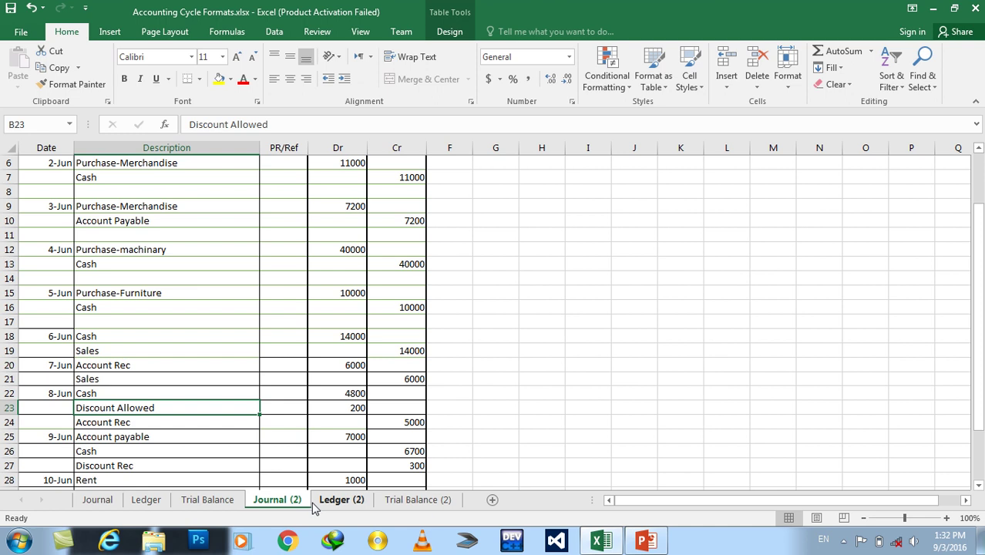
pyautogui.click(327, 502)
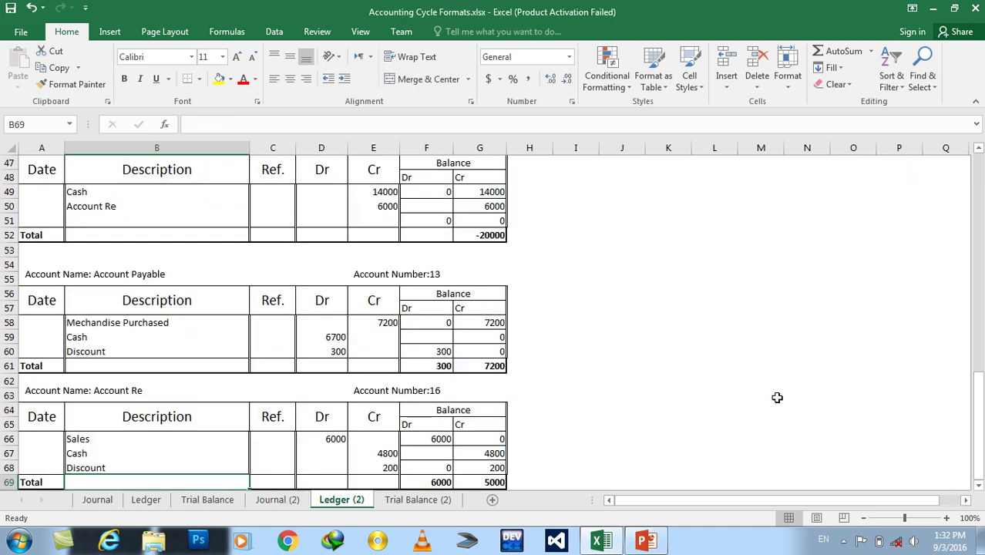
# - Copy the Account Re ledger table A62:G69
pyautogui.click(979, 487)
pyautogui.click(978, 486)
pyautogui.click(978, 486)
pyautogui.click(979, 486)
pyautogui.click(979, 486)
pyautogui.click(978, 486)
pyautogui.click(978, 486)
pyautogui.click(978, 486)
pyautogui.click(978, 486)
pyautogui.click(978, 486)
pyautogui.moveTo(493, 265)
pyautogui.mouseDown()
pyautogui.moveTo(31, 190)
pyautogui.moveTo(28, 164)
pyautogui.mouseUp()
pyautogui.hotkey('ctrl', 'c')
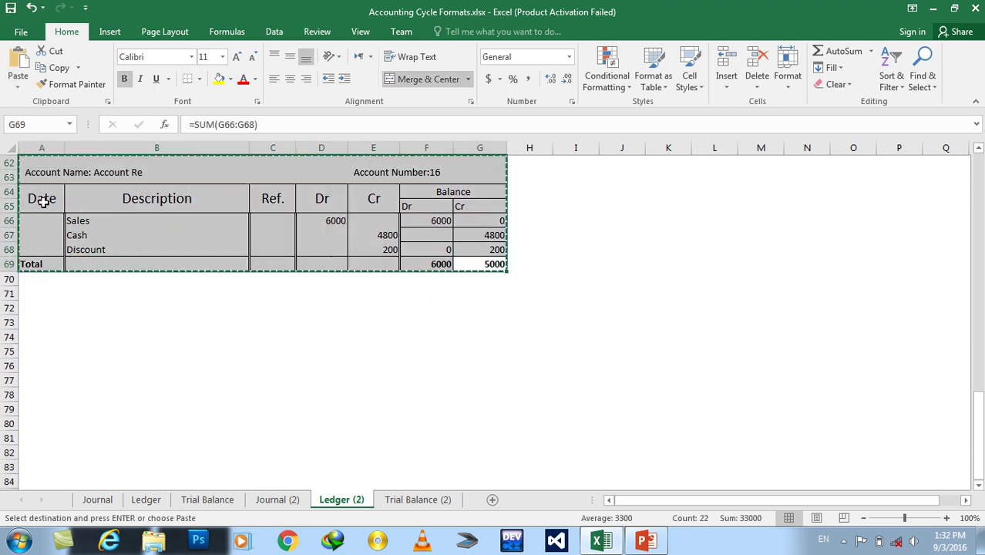
# - Paste the table copies at A71 and A79, then select the first copy's account name
pyautogui.click(44, 295)
pyautogui.hotkey('ctrl', 'v')
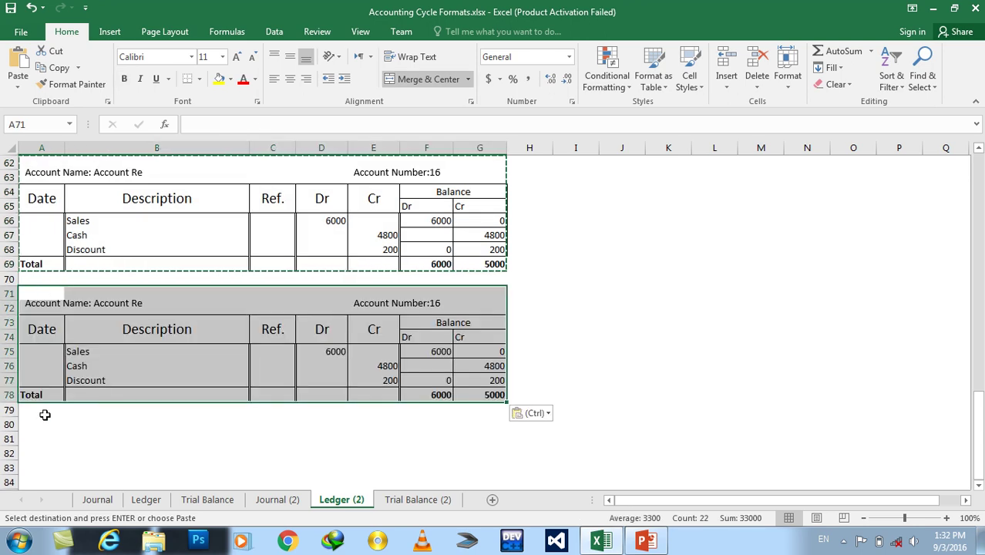
pyautogui.click(44, 409)
pyautogui.press('ctrl')
pyautogui.press('Escape')
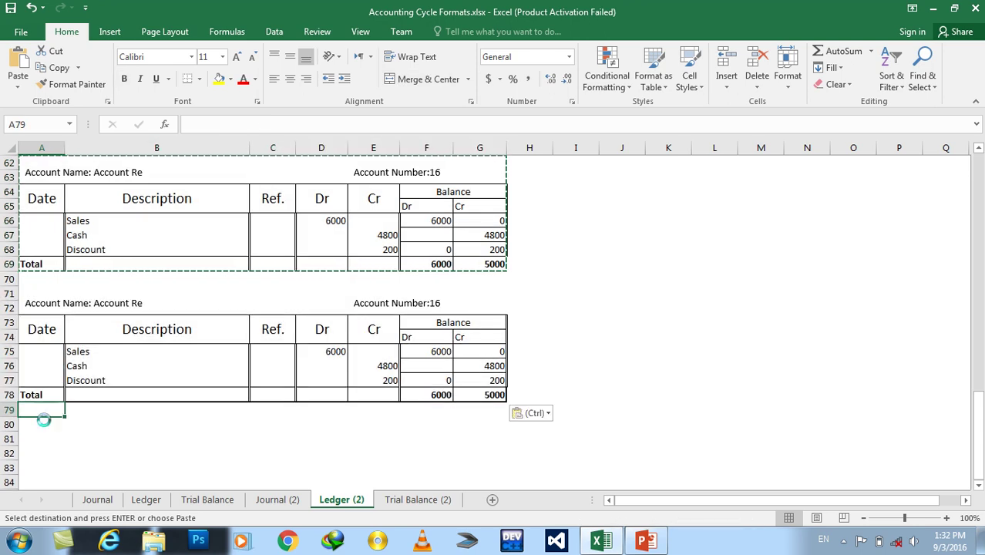
pyautogui.hotkey('ctrl', 'v')
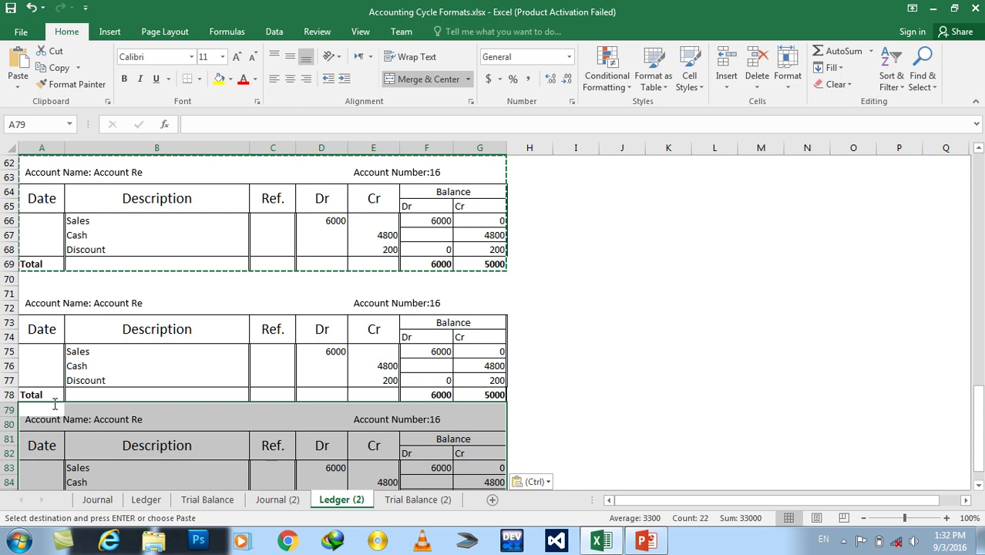
pyautogui.press('Escape')
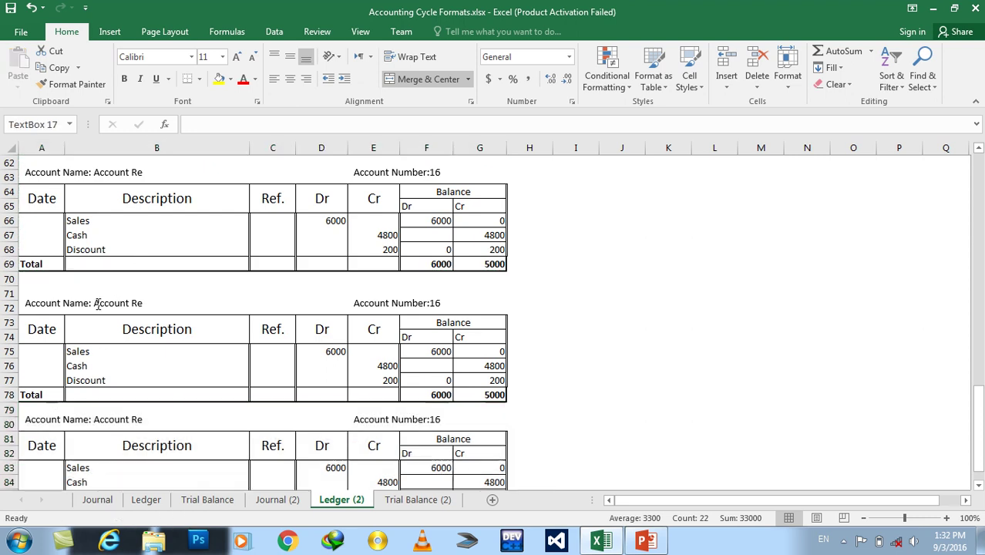
pyautogui.moveTo(95, 304); pyautogui.dragTo(139, 305)
# - Change the first copy's heading to 'Account Name: Discount' and 'Account Number:17'
pyautogui.press('BackSpace')
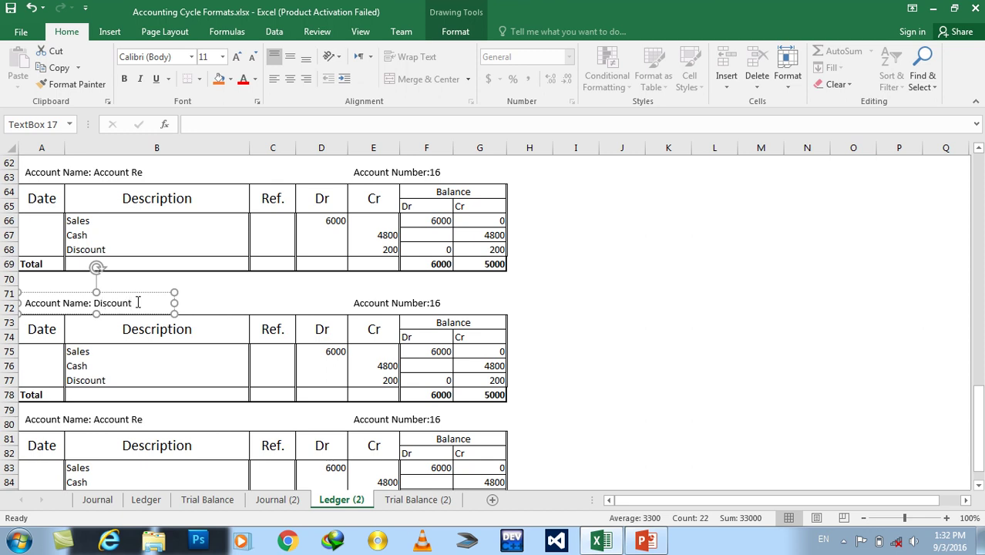
pyautogui.doubleClick(436, 300)
pyautogui.click(439, 301)
pyautogui.write('7')
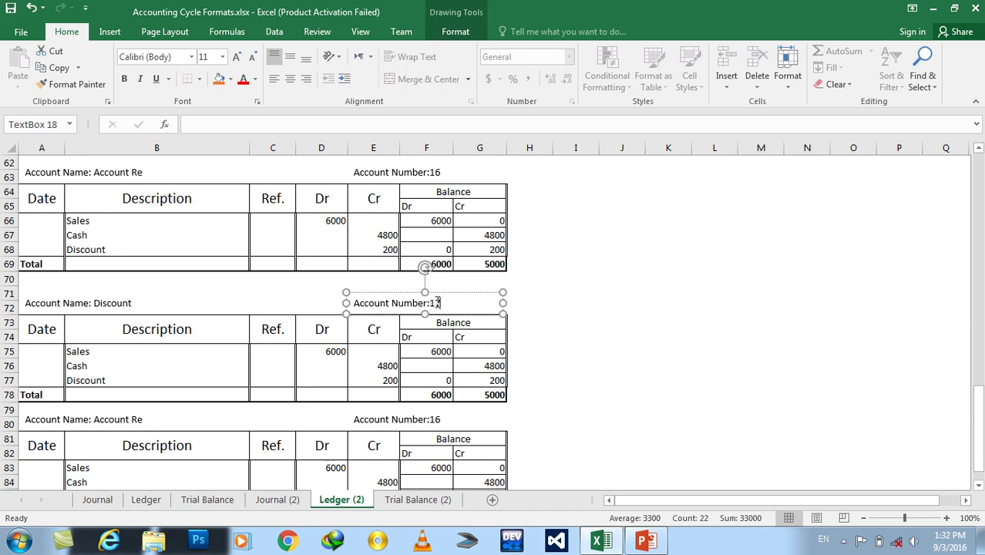
# - Clear the copied descriptions B75:B77, the 6000 debit in D75 and the credits in E76:E77
pyautogui.moveTo(123, 356); pyautogui.dragTo(121, 374)
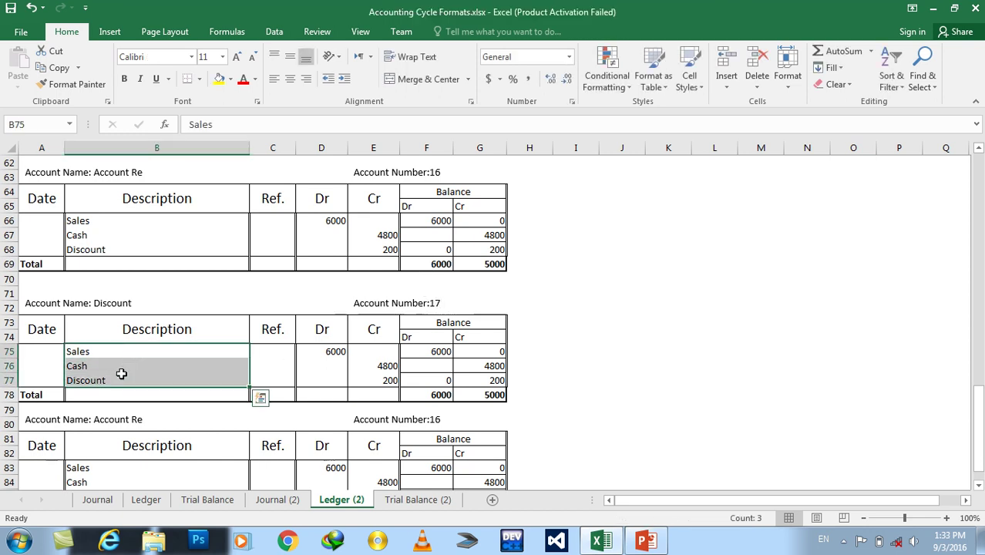
pyautogui.press('Delete')
pyautogui.click(343, 353)
pyautogui.press('Delete')
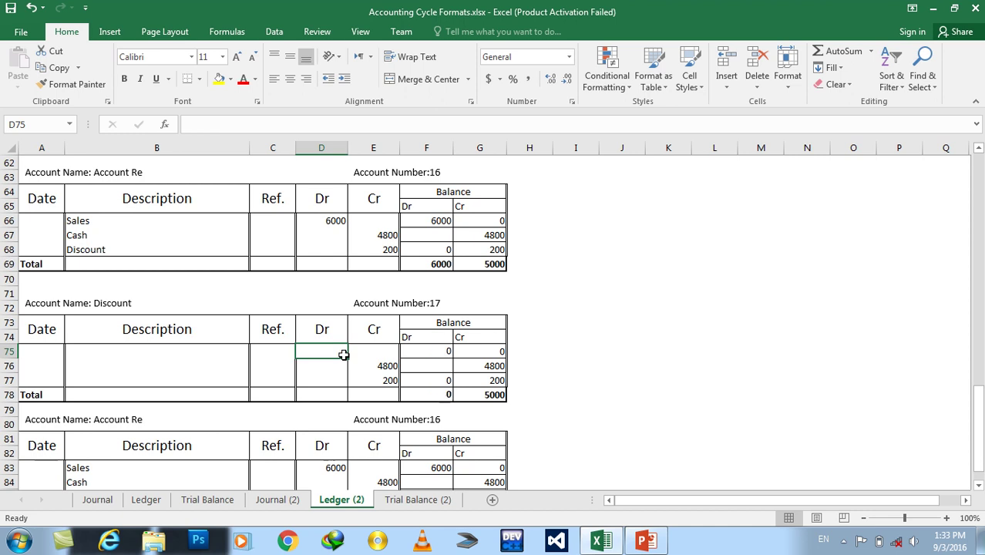
pyautogui.press('Right')
pyautogui.press('Down')
pyautogui.press('Down')
pyautogui.hotkey('shift', 'Up')
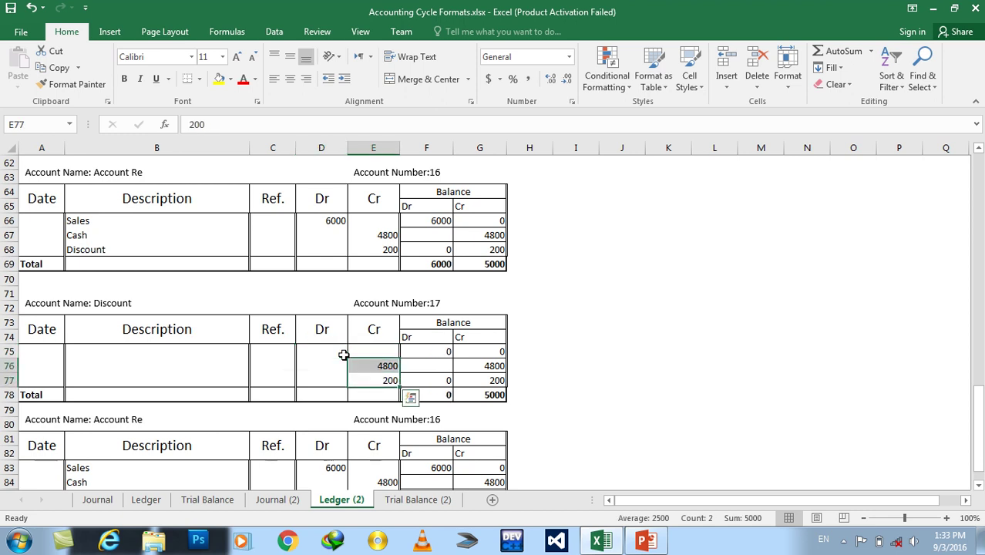
pyautogui.press('Delete')
pyautogui.click(272, 501)
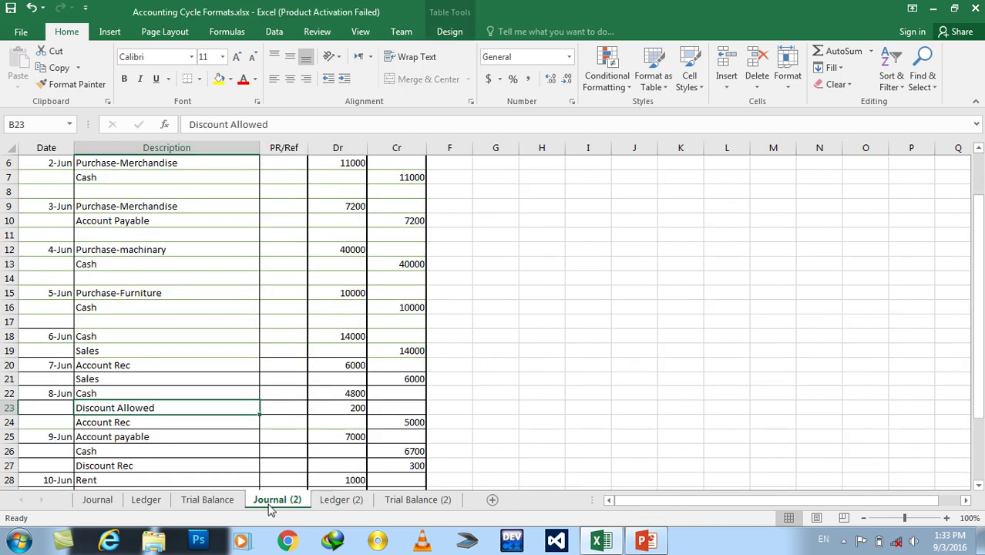
pyautogui.moveTo(978, 324); pyautogui.dragTo(980, 308)
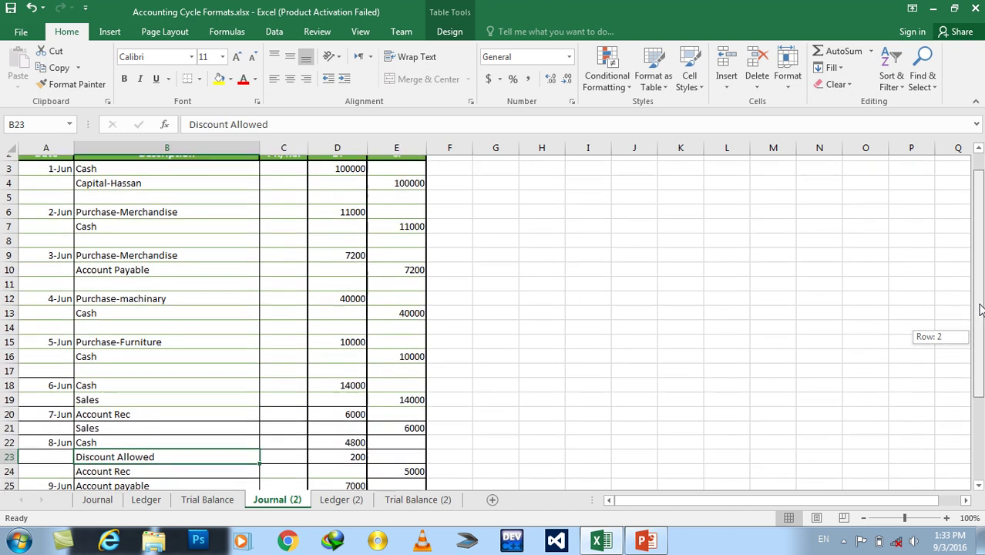
pyautogui.moveTo(980, 308); pyautogui.dragTo(978, 318)
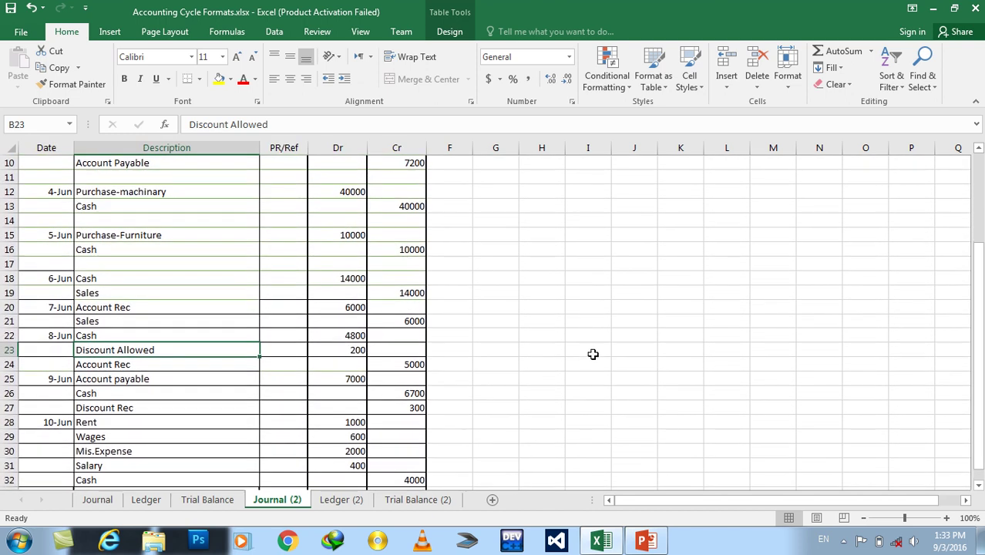
pyautogui.click(359, 351)
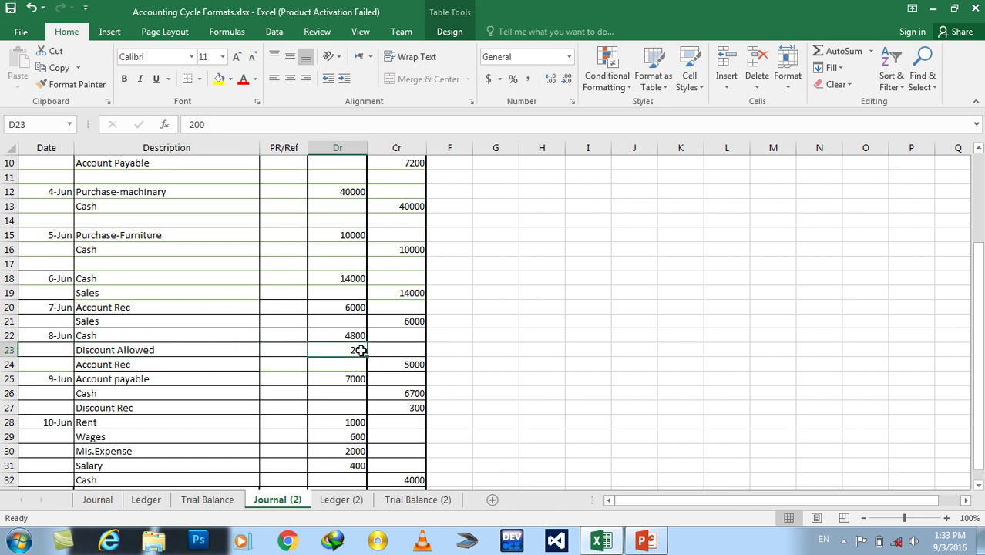
pyautogui.click(208, 365)
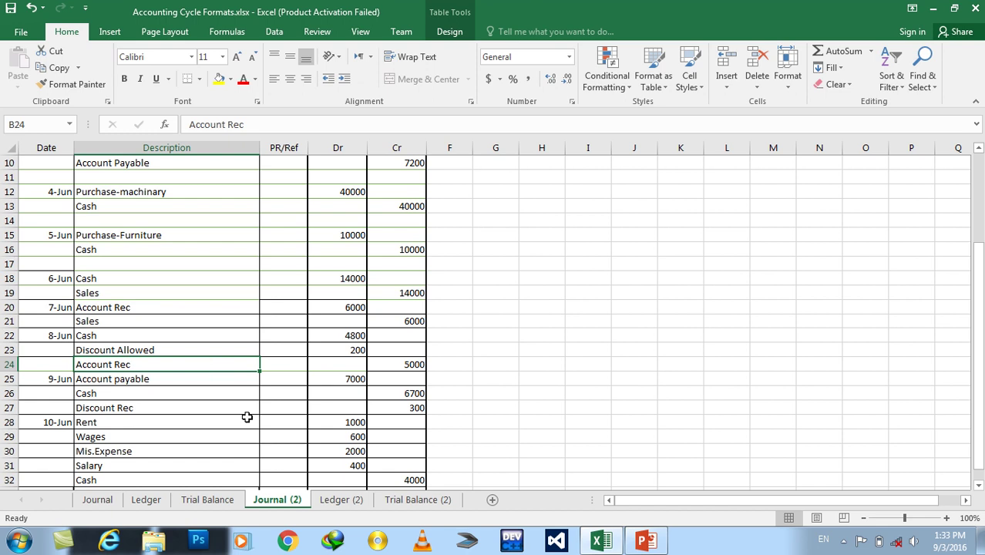
# - Post a 200 debit described as Account Re on the Discount account's first row
pyautogui.click(332, 499)
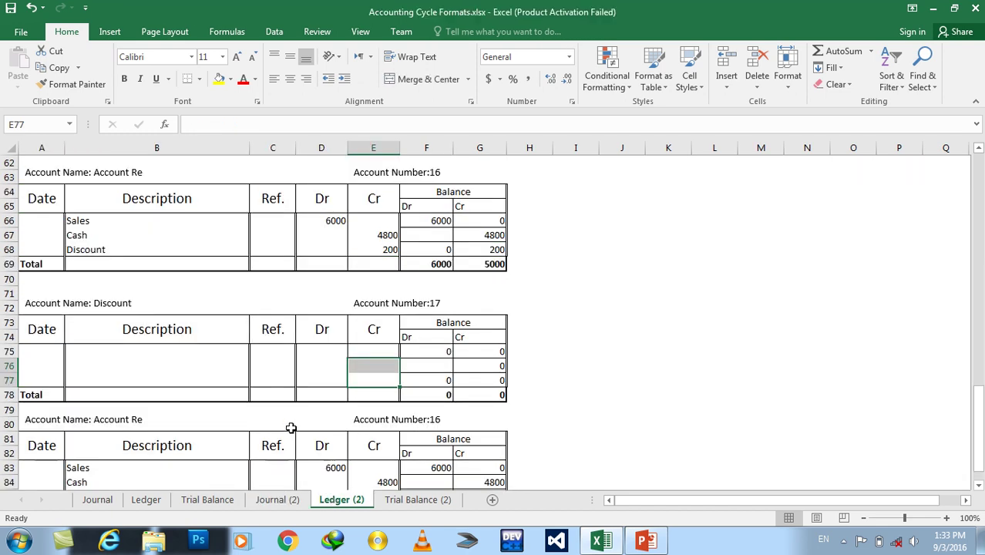
pyautogui.click(319, 351)
pyautogui.write('200')
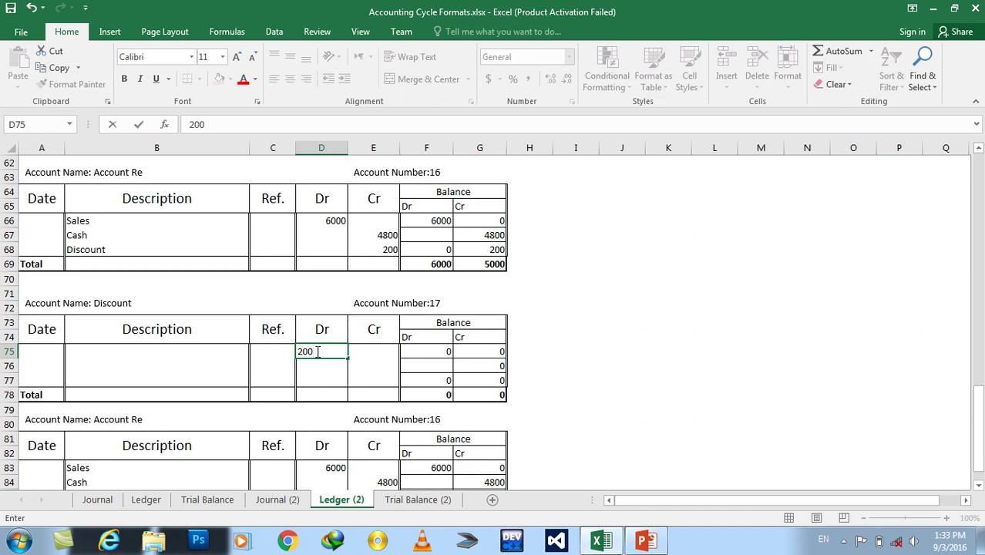
pyautogui.rightClick(317, 355)
pyautogui.press('Left')
pyautogui.press('Left')
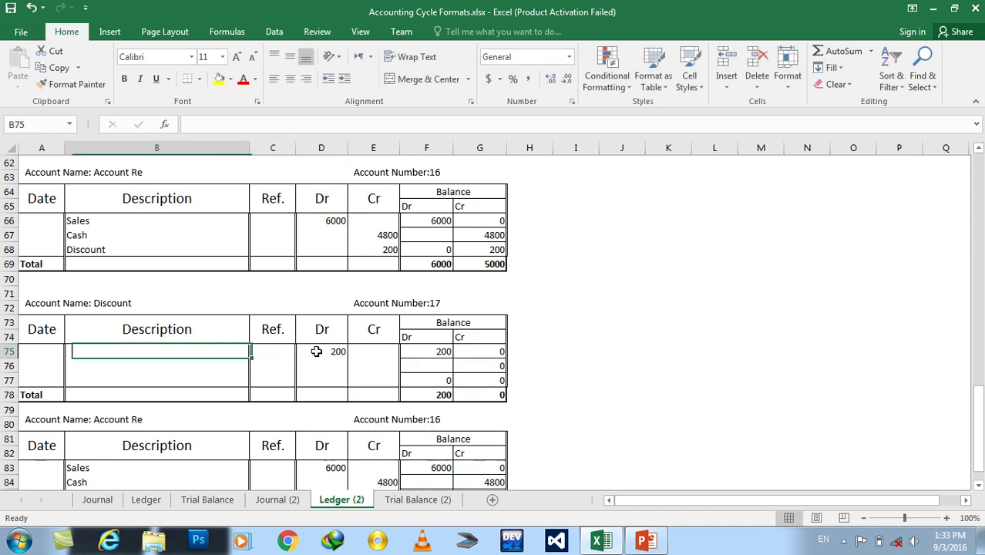
pyautogui.write('Account')
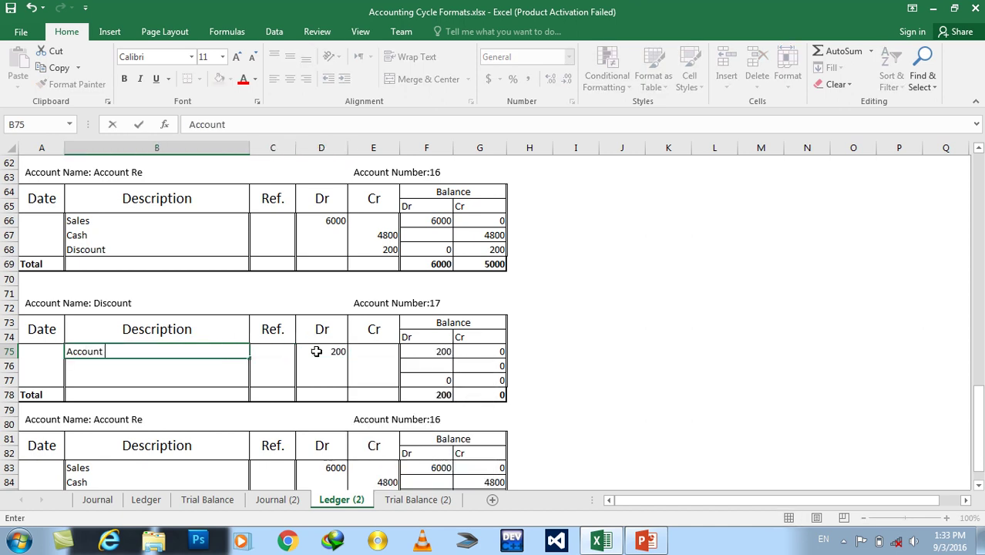
pyautogui.write('e')
pyautogui.press('Return')
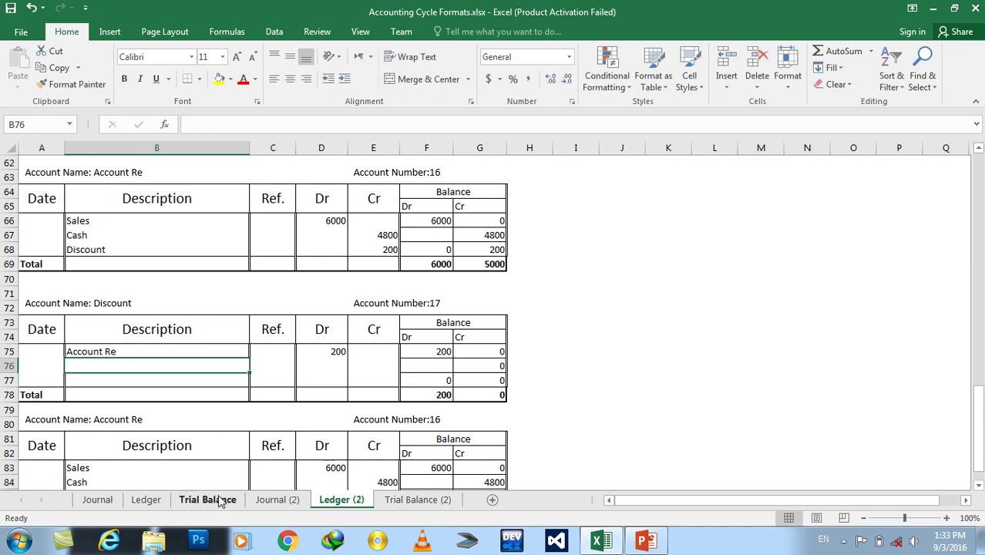
# - Check the 300 credit on Journal (2) row 27, then post it as Account Payable 300 in Discount
pyautogui.click(260, 499)
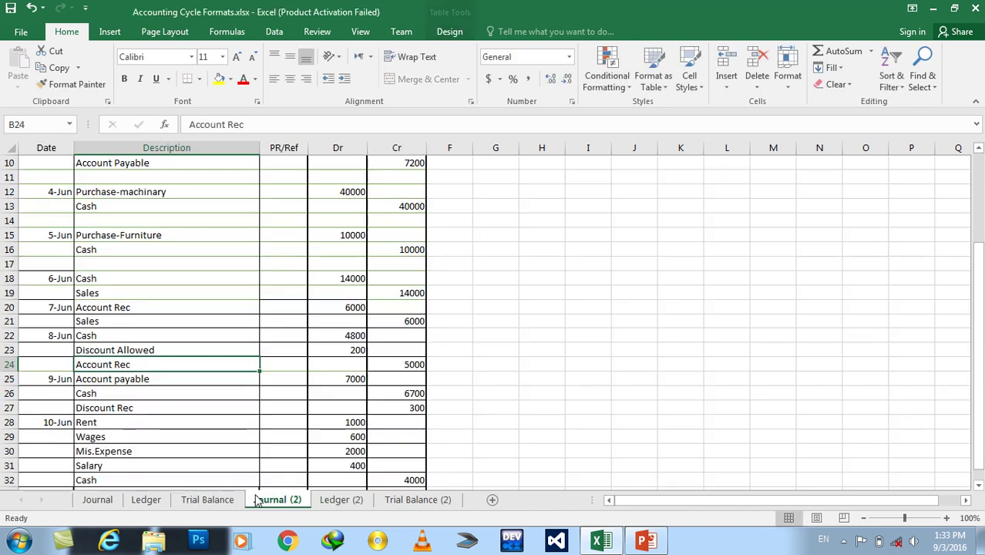
pyautogui.click(148, 379)
pyautogui.click(132, 408)
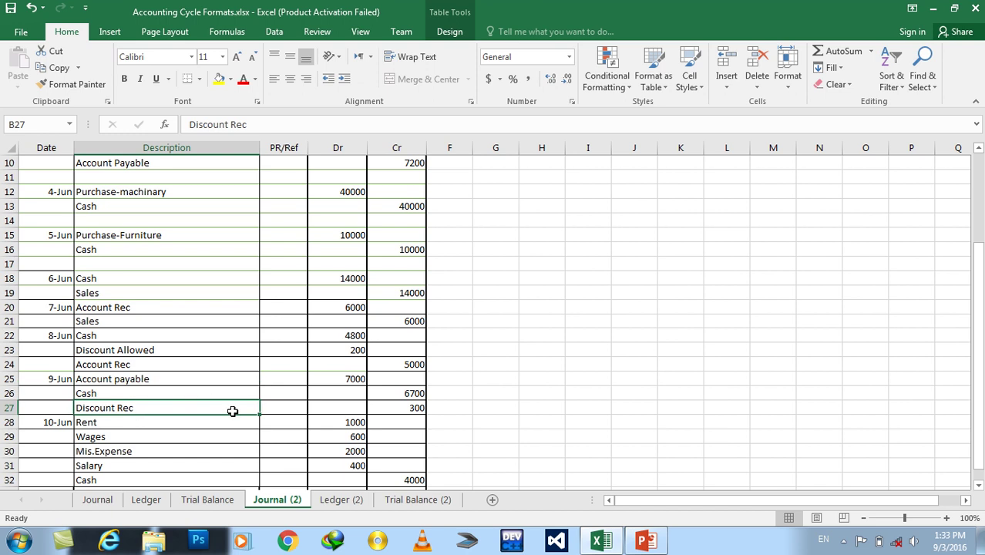
pyautogui.click(402, 413)
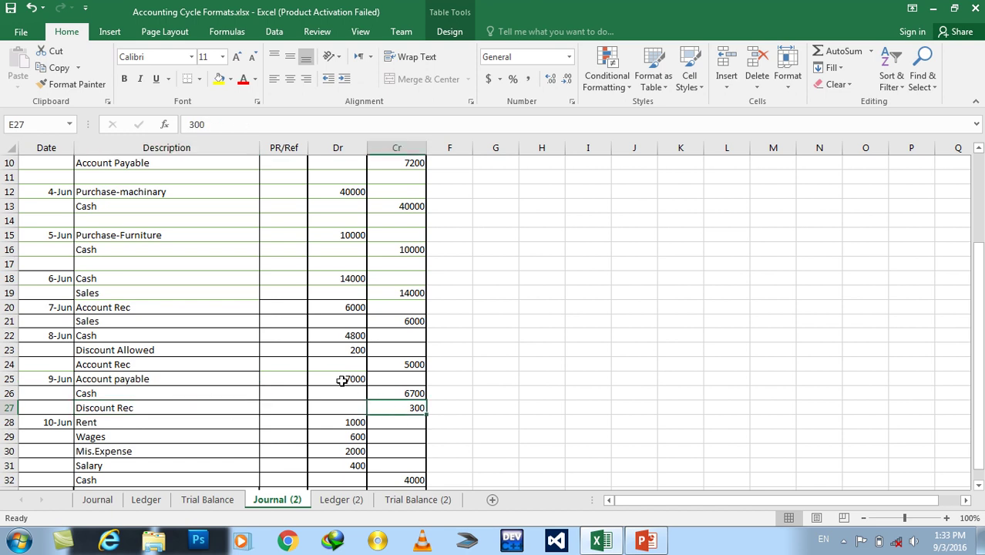
pyautogui.click(341, 500)
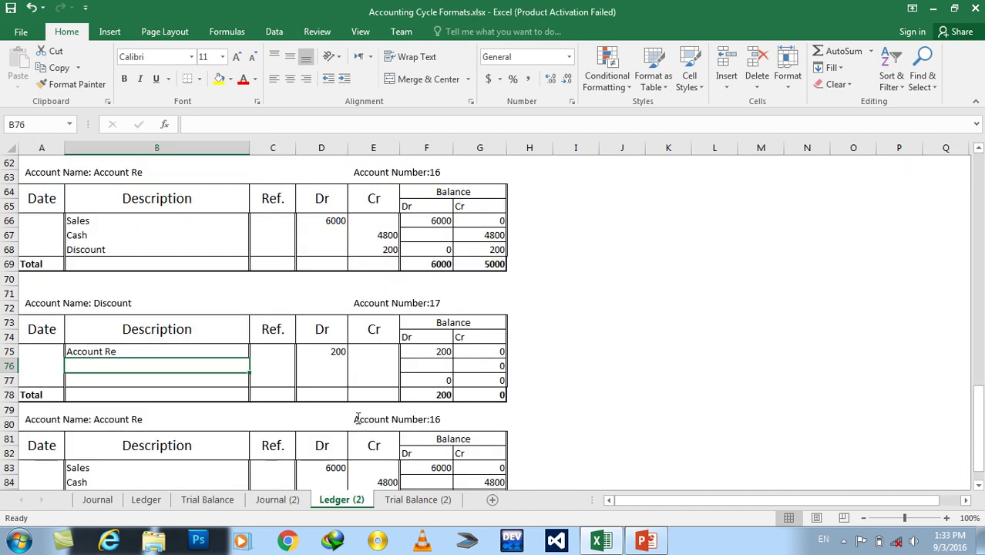
pyautogui.click(362, 365)
pyautogui.write('300')
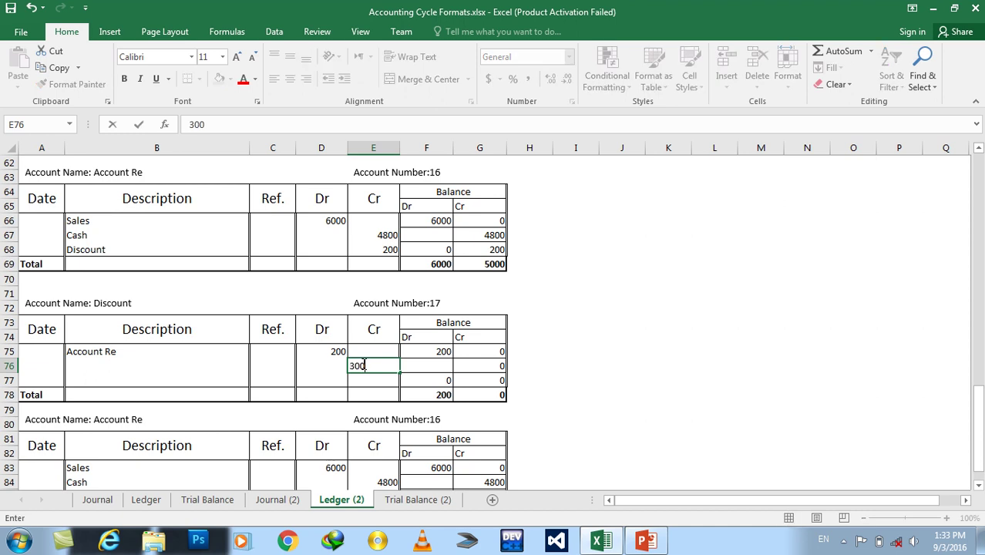
pyautogui.press('Left')
pyautogui.press('Left')
pyautogui.press('Left')
pyautogui.write('Account ')
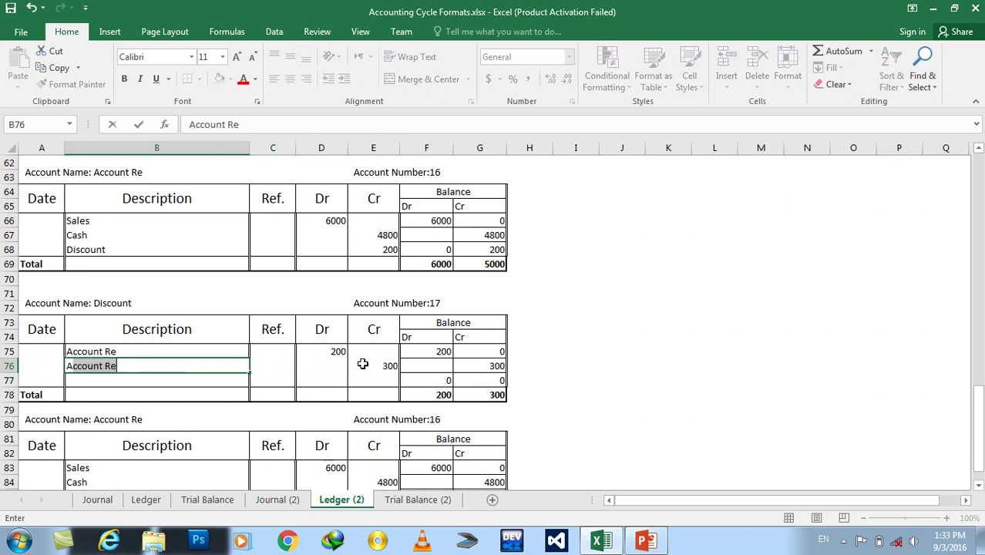
pyautogui.write('Pa')
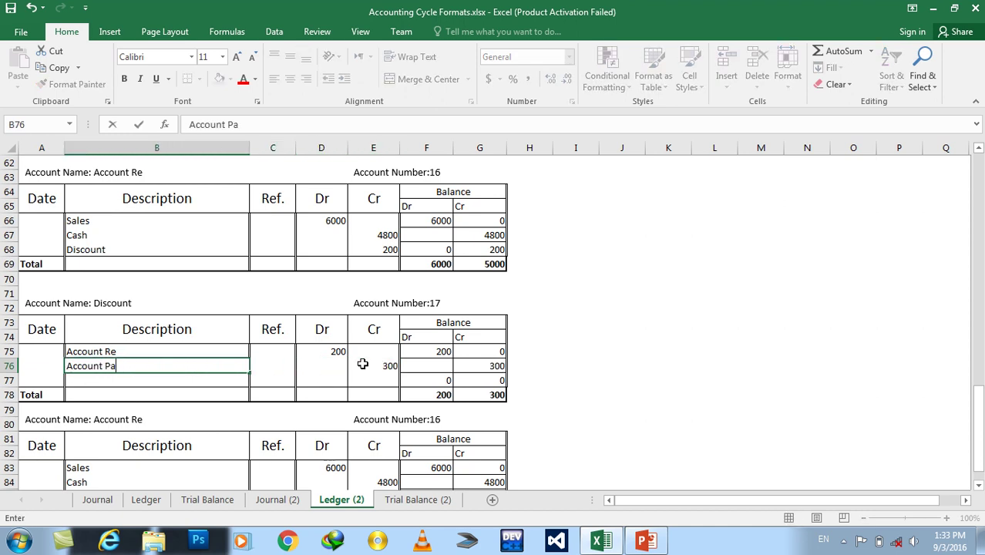
pyautogui.write('yable')
pyautogui.press('Return')
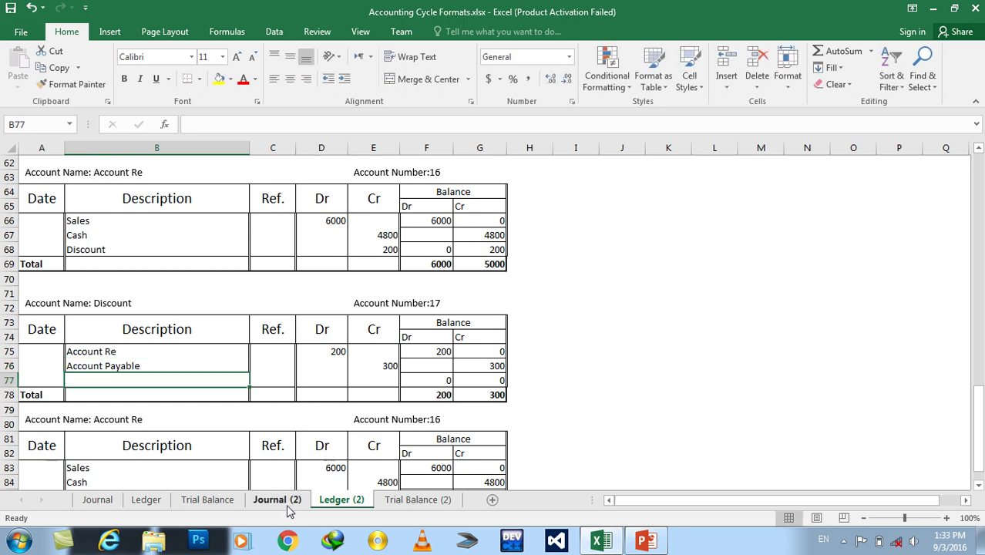
pyautogui.click(284, 504)
pyautogui.click(173, 380)
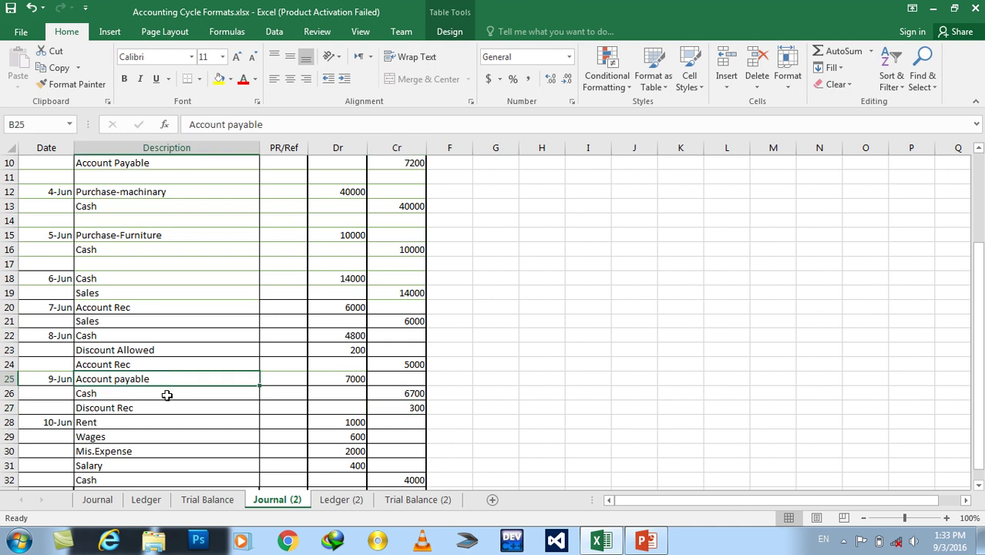
pyautogui.click(330, 502)
pyautogui.click(978, 487)
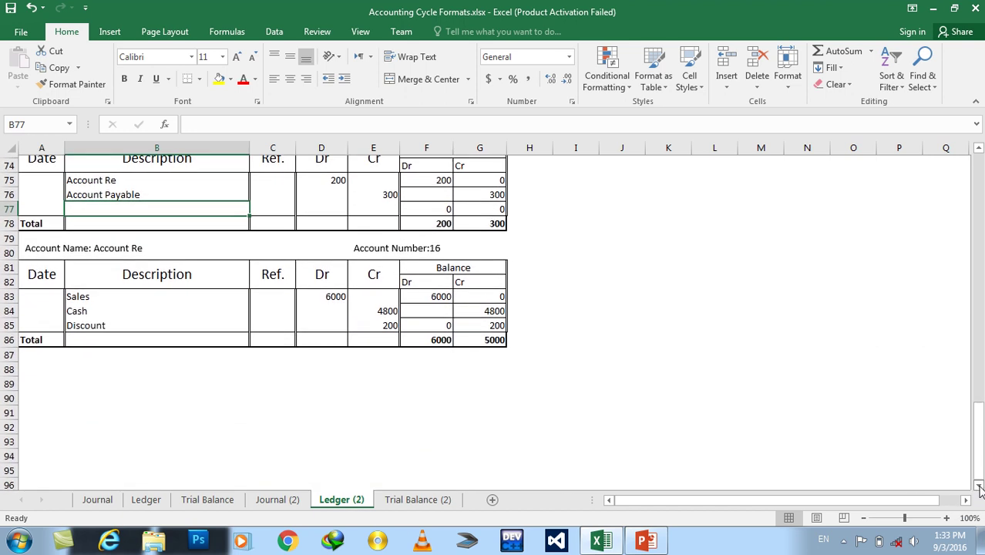
pyautogui.click(493, 336)
pyautogui.moveTo(381, 286); pyautogui.dragTo(46, 248)
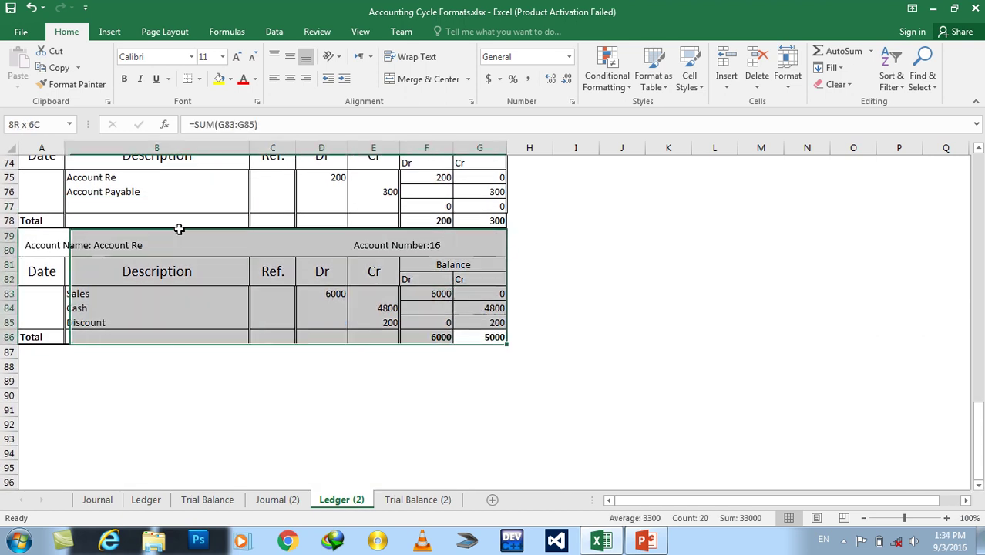
pyautogui.hotkey('ctrl', 'c')
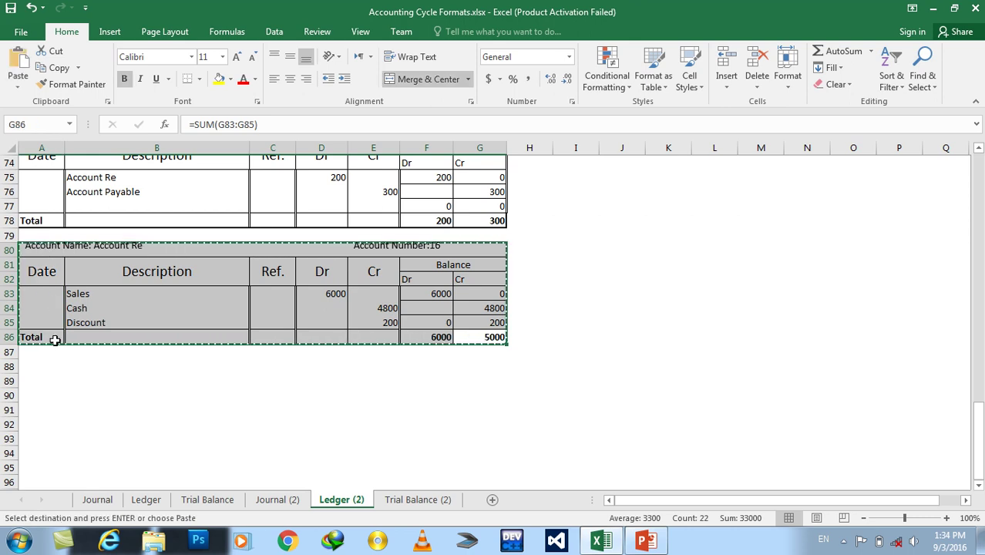
pyautogui.press('Escape')
pyautogui.click(222, 288)
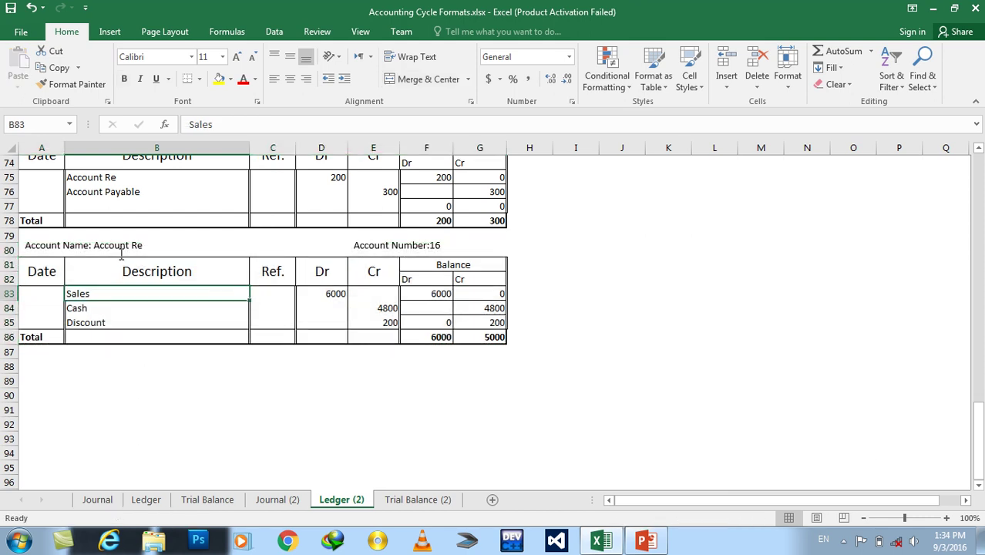
pyautogui.moveTo(94, 247); pyautogui.dragTo(144, 245)
# - Rename the last copy to Expense and clear its descriptions, 6000 debit and 4800/200 credits
pyautogui.write('Expens')
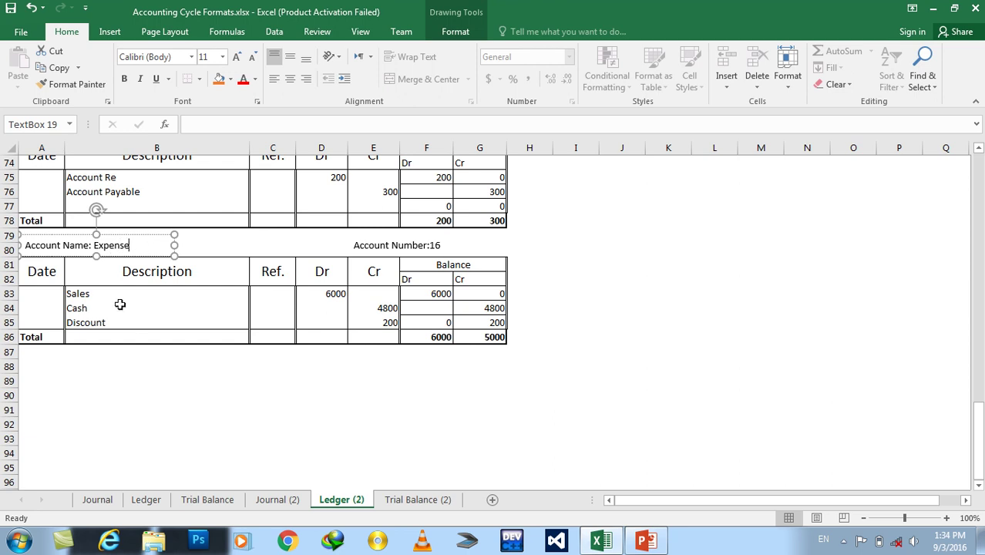
pyautogui.click(147, 426)
pyautogui.moveTo(92, 294); pyautogui.dragTo(91, 317)
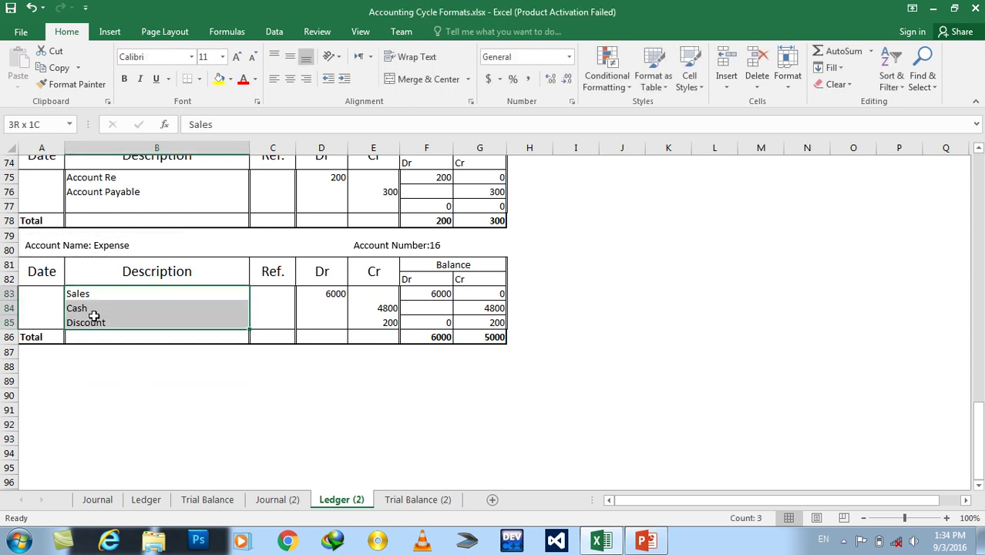
pyautogui.press('Delete')
pyautogui.click(331, 297)
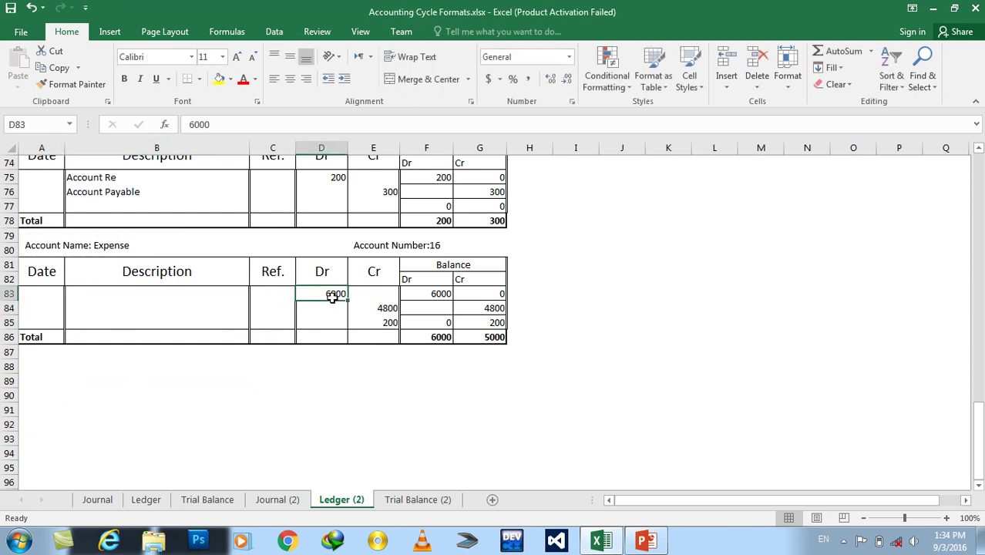
pyautogui.press('Delete')
pyautogui.press('Right')
pyautogui.hotkey('shift', 'Down')
pyautogui.hotkey('shift', 'Down')
pyautogui.press('Delete')
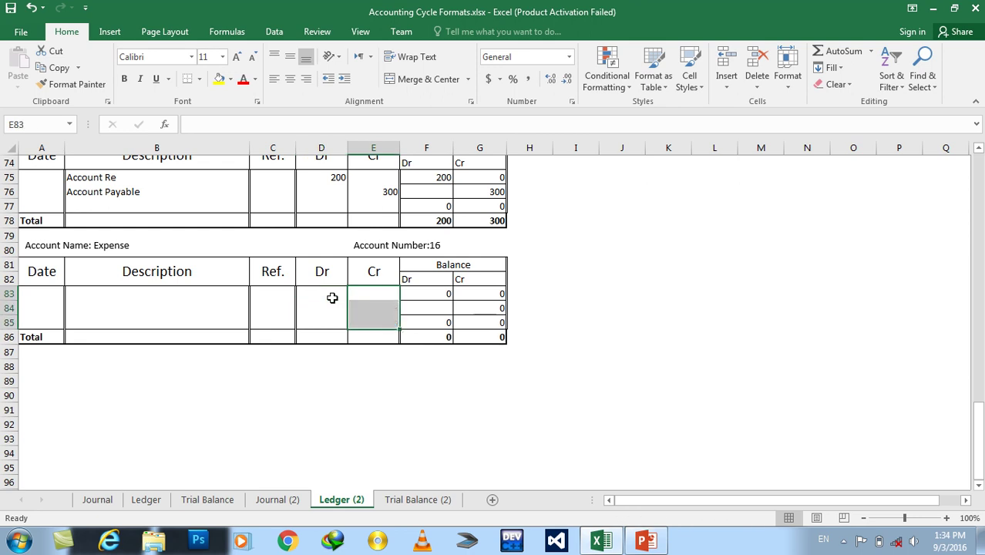
# - After checking Journal (2), enter a 4000 debit in D83 with description Cash in B83
pyautogui.click(284, 501)
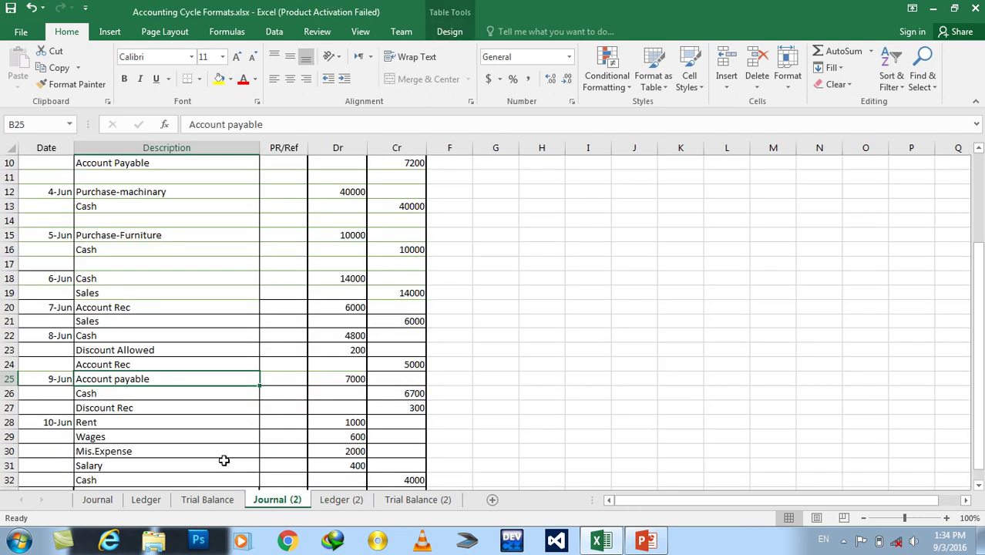
pyautogui.moveTo(980, 295); pyautogui.dragTo(980, 302)
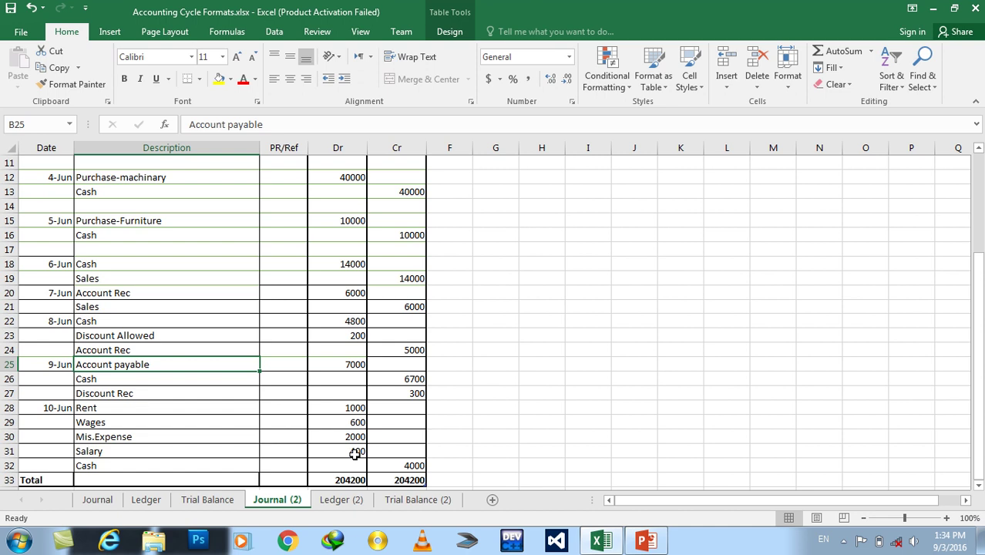
pyautogui.click(341, 500)
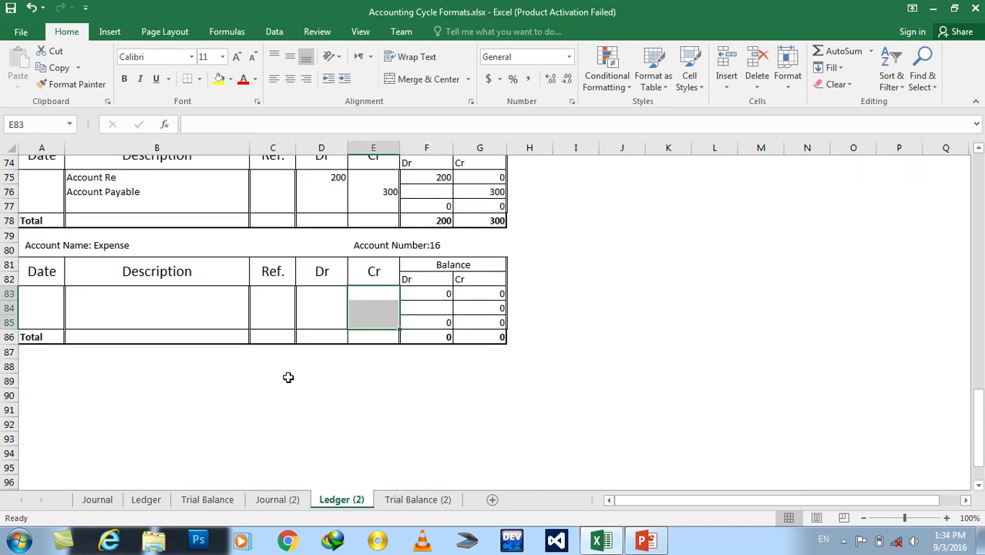
pyautogui.click(319, 285)
pyautogui.click(320, 293)
pyautogui.write('4000')
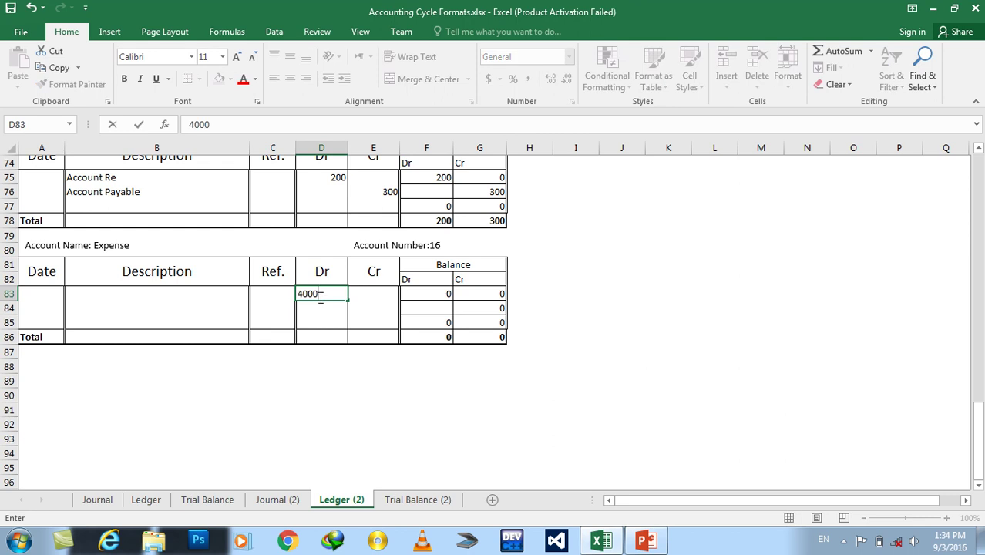
pyautogui.press('Left')
pyautogui.press('Left')
pyautogui.write('Cas')
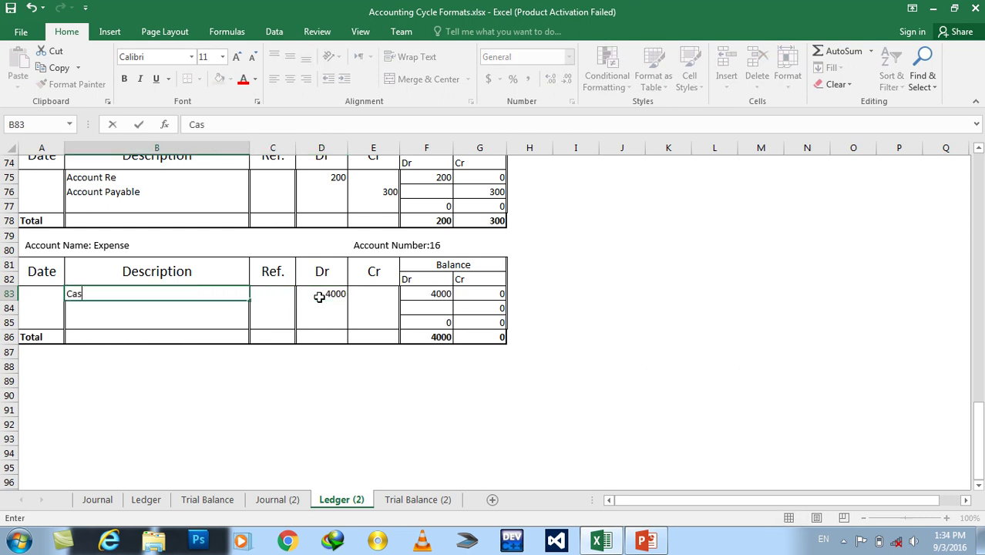
pyautogui.press('Return')
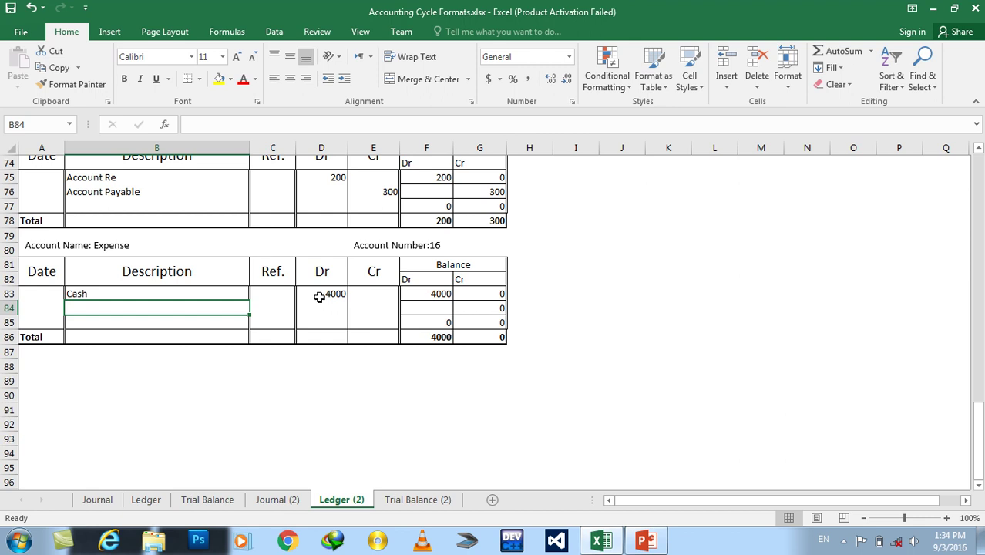